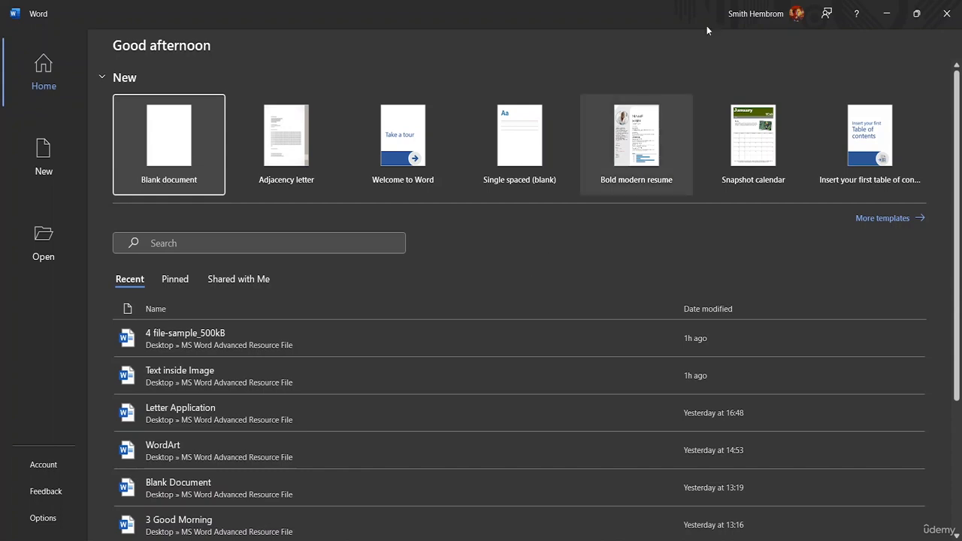
- Create a blank document and open the existing Letter Application document from the recent files
click(170, 149)
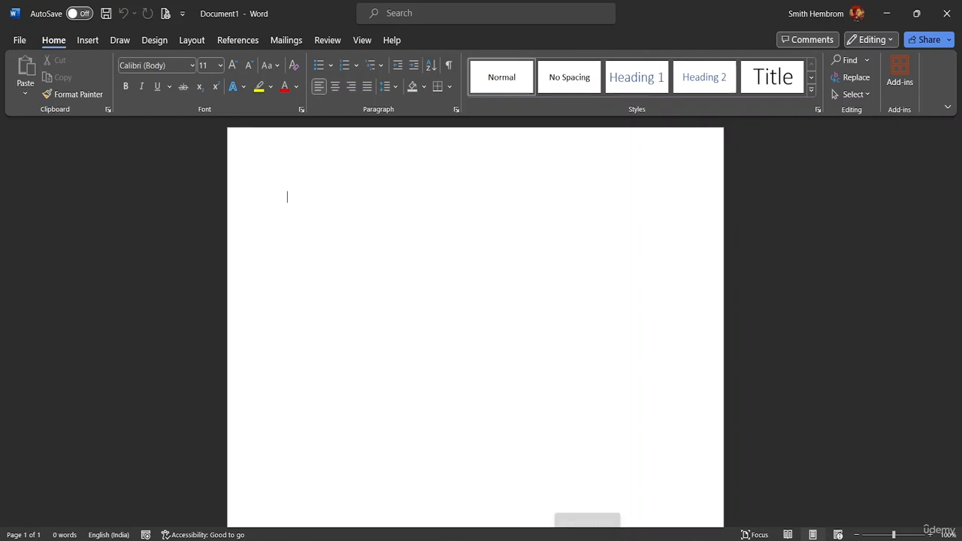
click(19, 40)
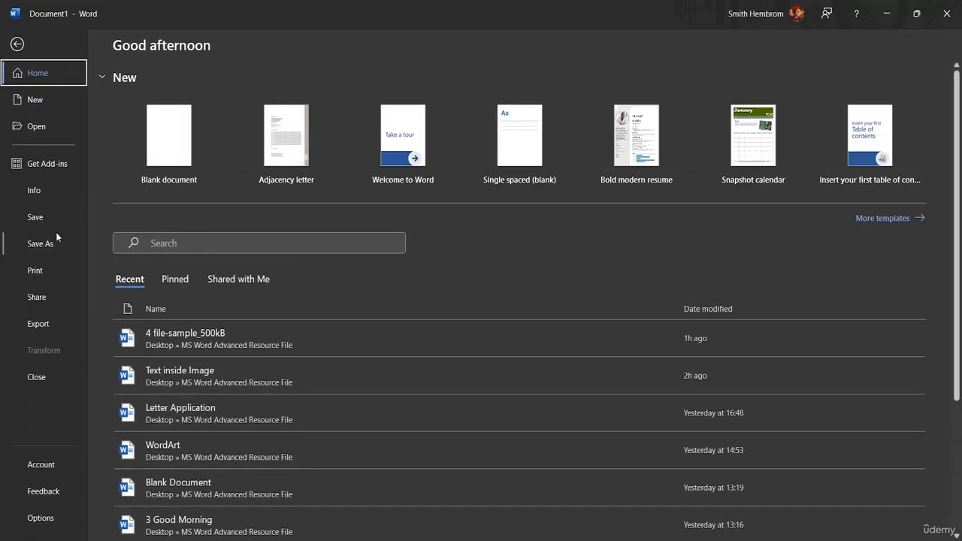
click(63, 132)
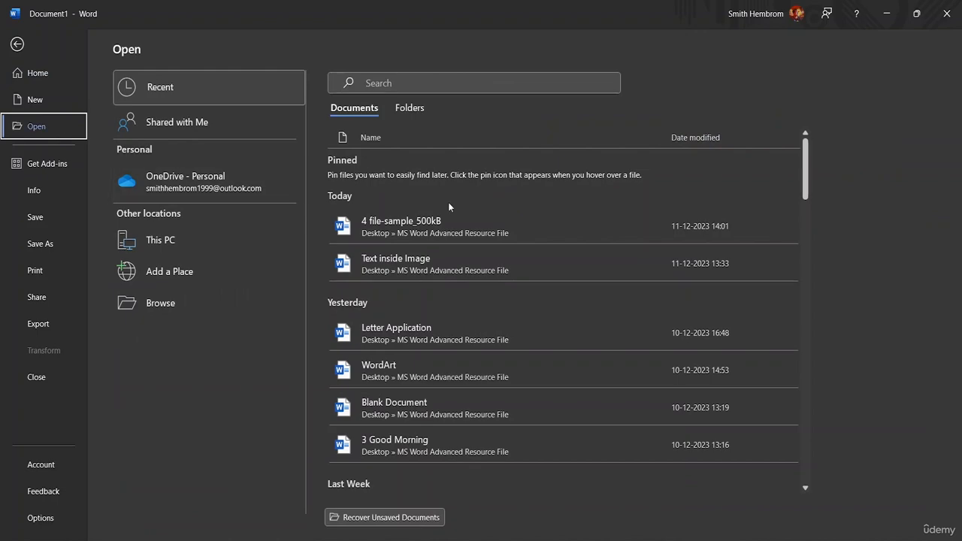
click(420, 331)
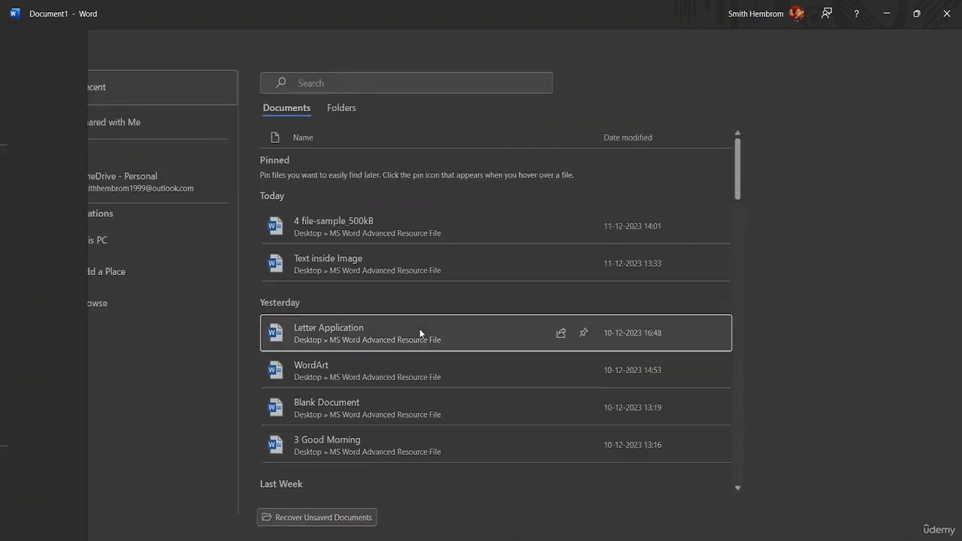
- Copy the entire text of the Letter Application document, from the date line to the closing address line
scroll(397, 292, down, 5)
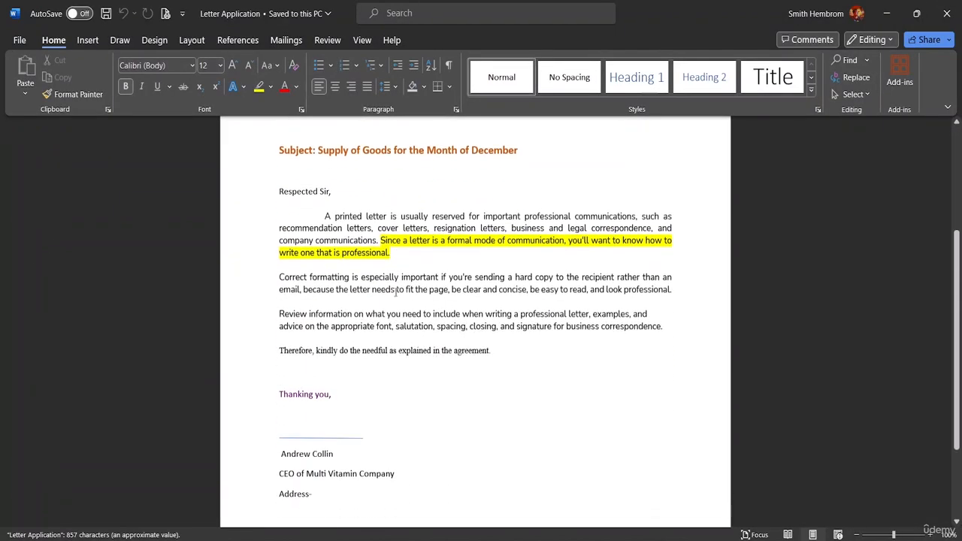
scroll(396, 291, up, 5)
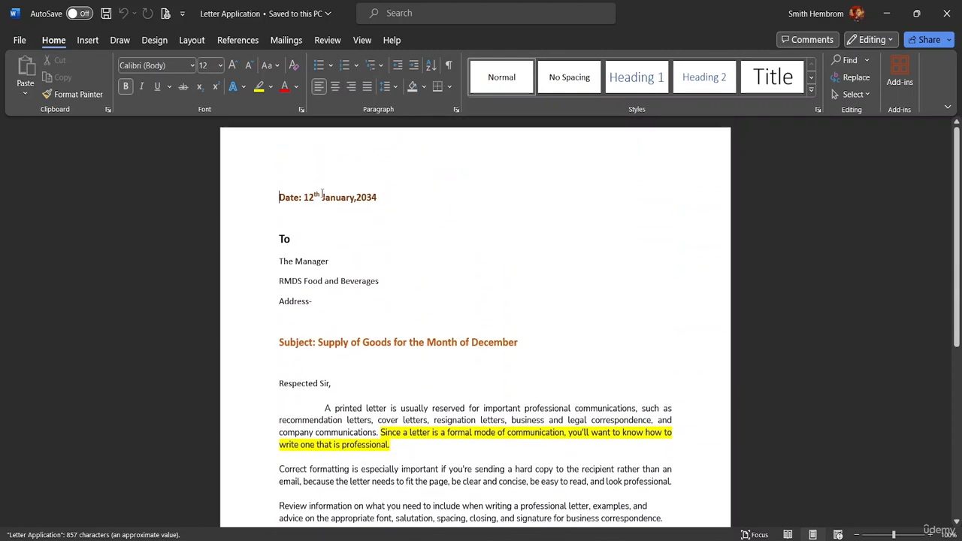
scroll(579, 313, down, 3)
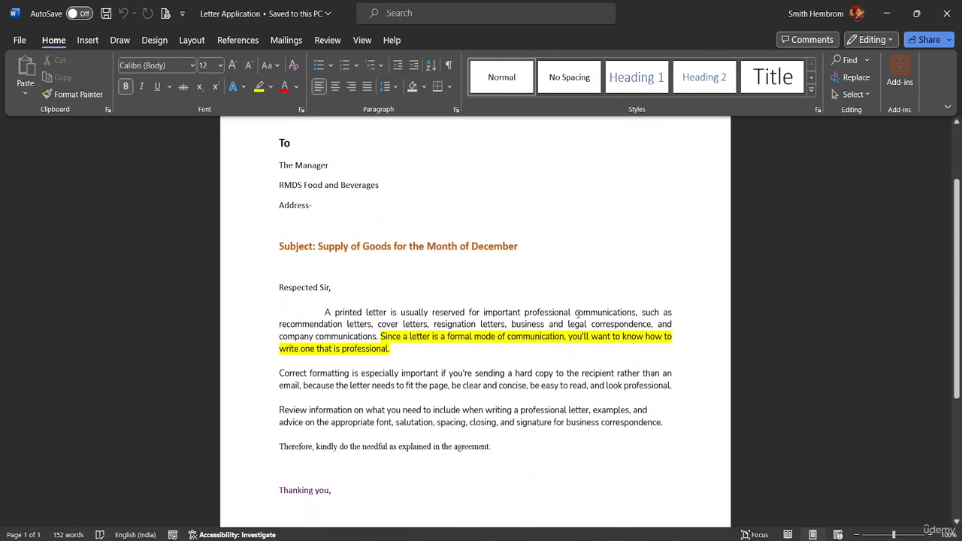
scroll(423, 447, down, 5)
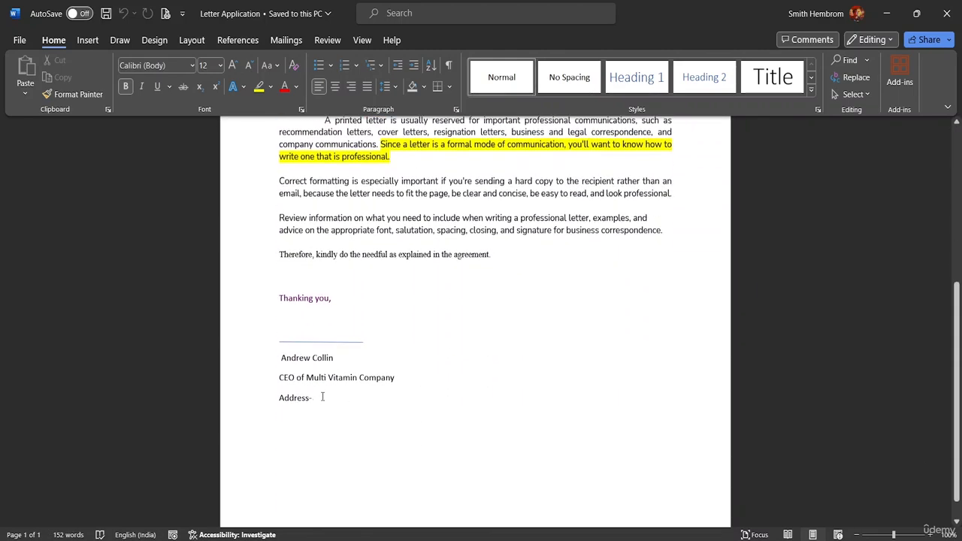
mouse_move(338, 396)
mouse_down()
mouse_move(280, 391)
mouse_move(264, 336)
mouse_move(266, 100)
mouse_up()
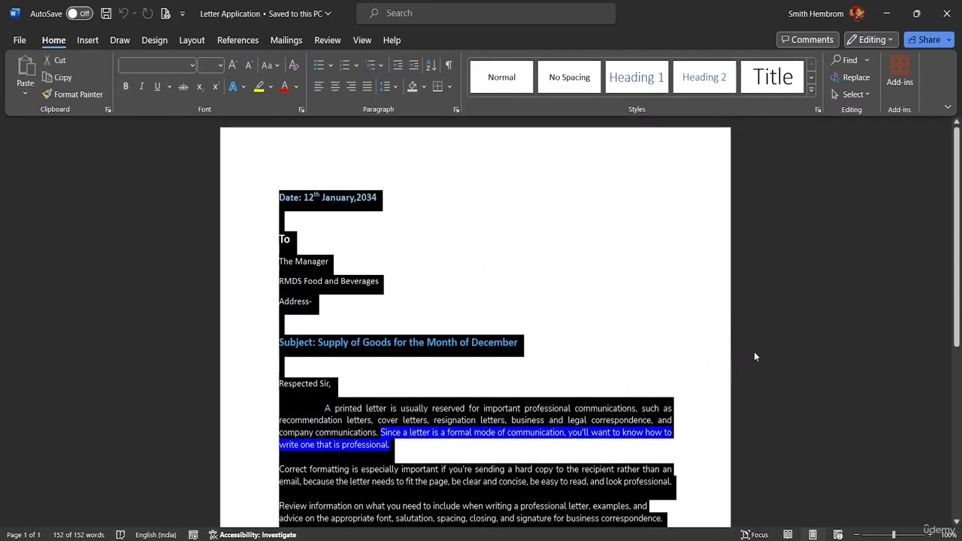
key(ctrl+c)
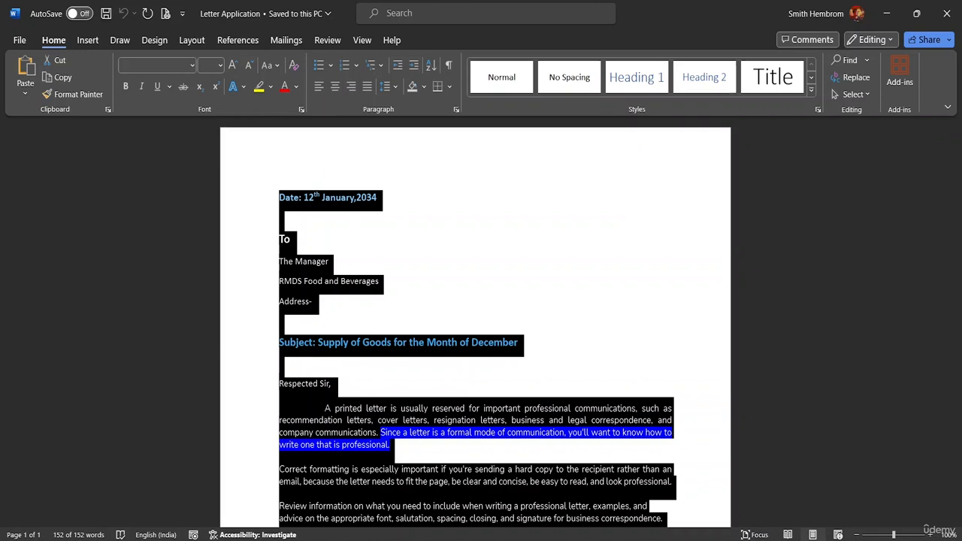
- Create a new blank document and paste the copied letter into it
click(19, 40)
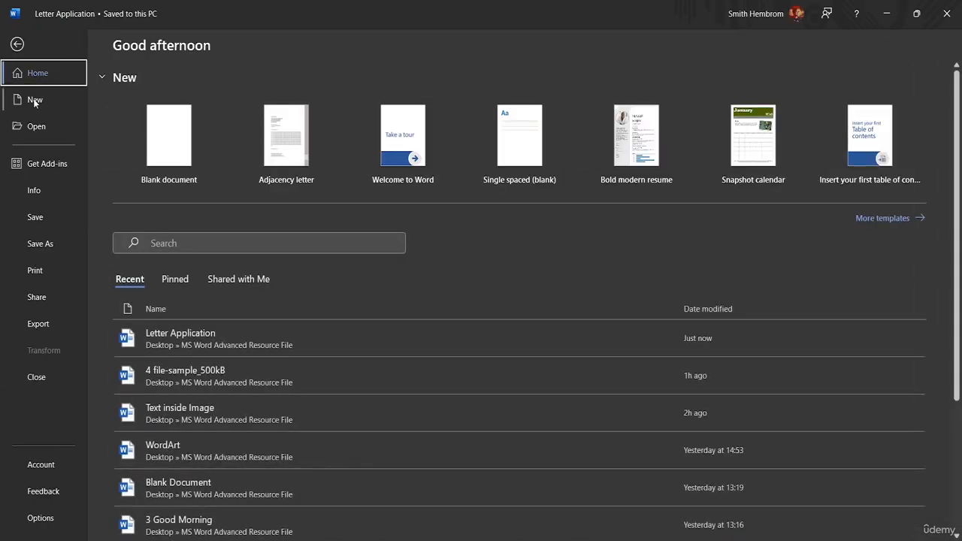
click(161, 145)
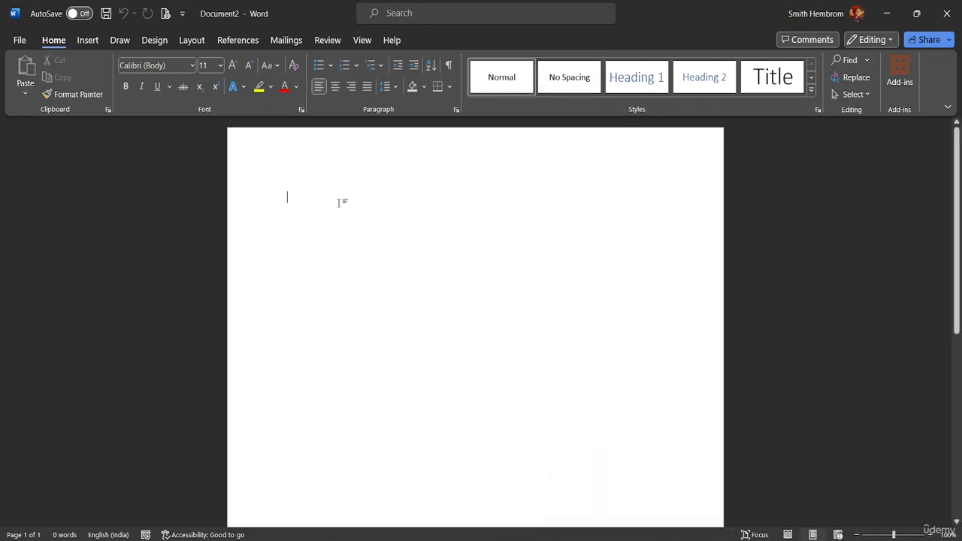
key(ctrl+v)
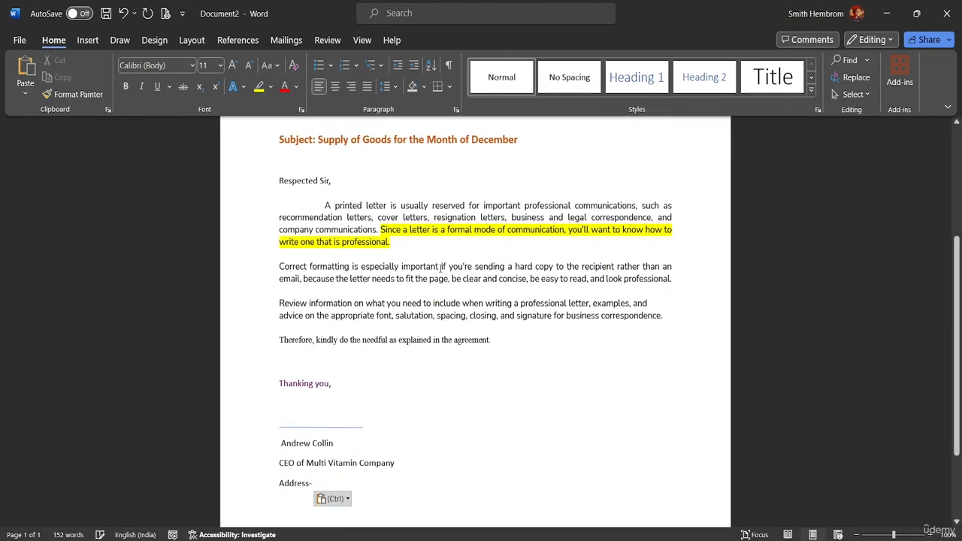
scroll(455, 323, up, 5)
scroll(452, 311, up, 1)
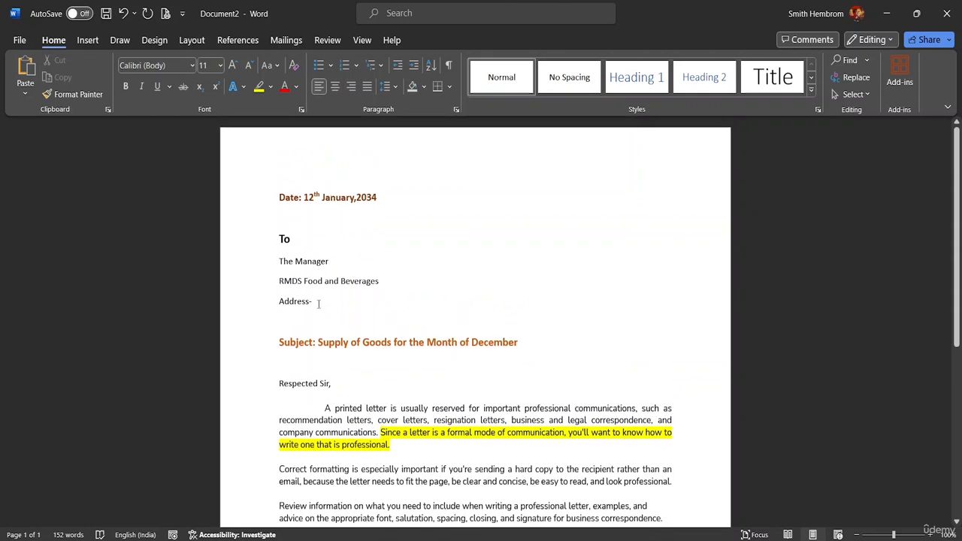
- Delete the manager, company and address lines under "To" and start an empty line in their place
click(355, 303)
key(BackSpace)
key(BackSpace)
key(BackSpace)
key(BackSpace)
key(BackSpace)
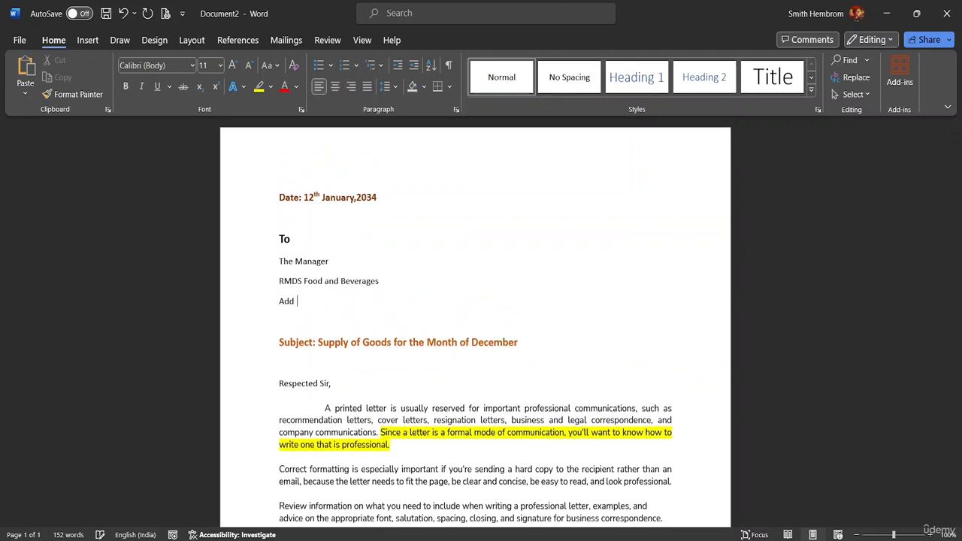
key(BackSpace)
key(BackSpace)
key(BackSpace)
key(BackSpace)
key(BackSpace)
key(BackSpace)
key(BackSpace)
key(BackSpace)
key(BackSpace)
key(BackSpace)
key(BackSpace)
key(BackSpace)
key(BackSpace)
key(BackSpace)
key(BackSpace)
key(BackSpace)
key(BackSpace)
key(BackSpace)
key(BackSpace)
key(BackSpace)
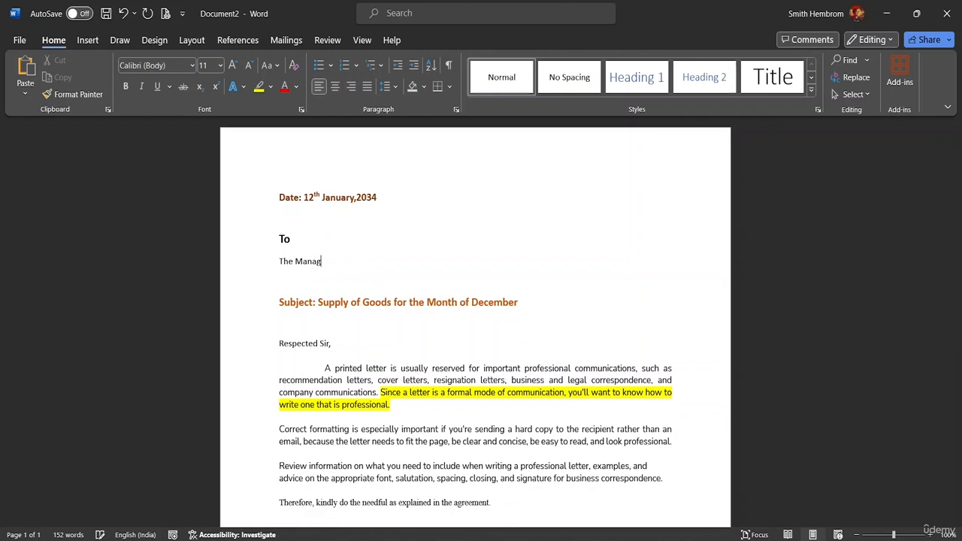
key(BackSpace)
key(BackSpace)
key(BackSpace)
key(BackSpace)
key(BackSpace)
key(BackSpace)
key(BackSpace)
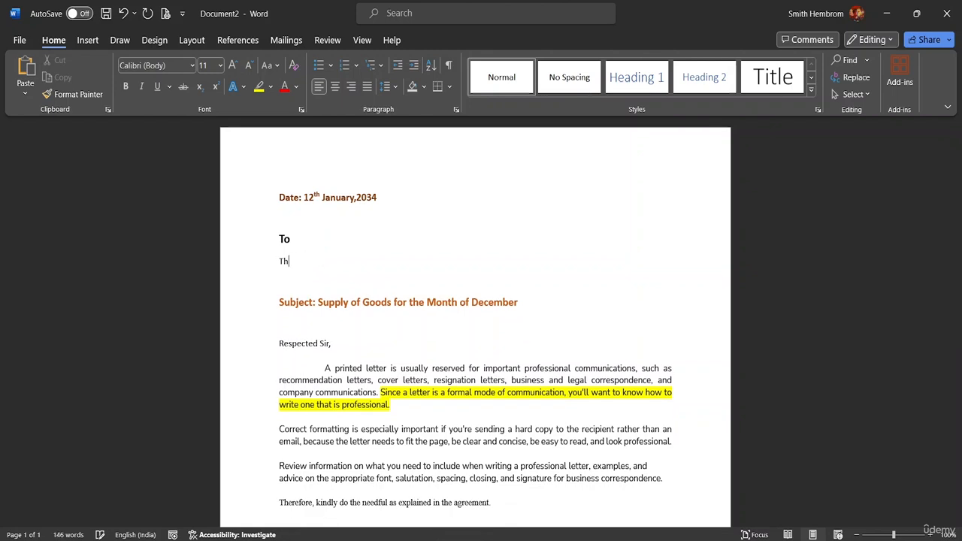
key(BackSpace)
key(BackSpace)
key(BackSpace)
key(Return)
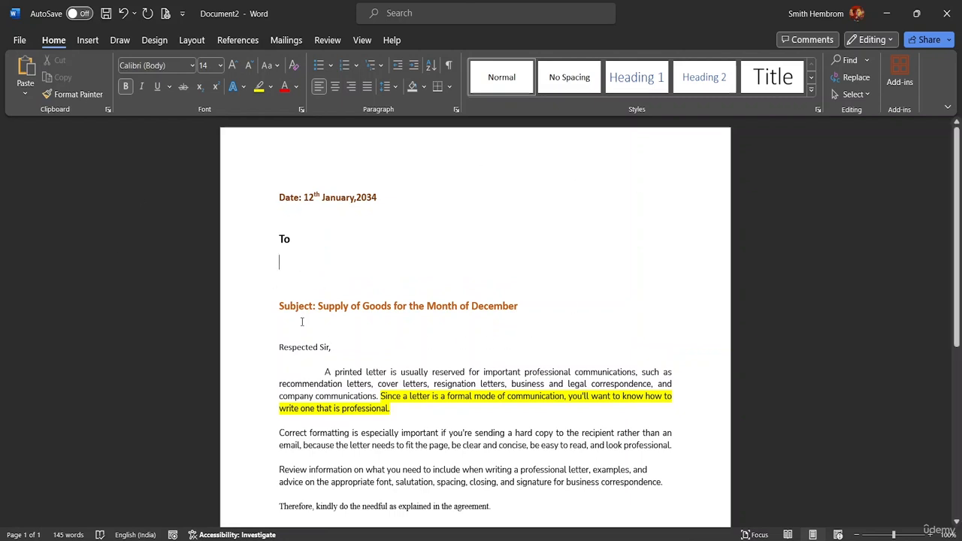
scroll(397, 391, down, 4)
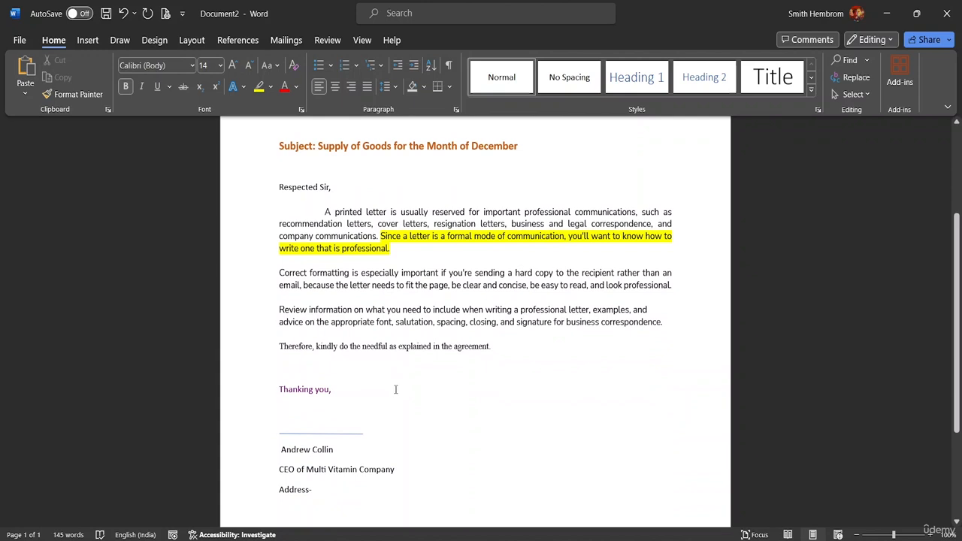
scroll(396, 389, up, 4)
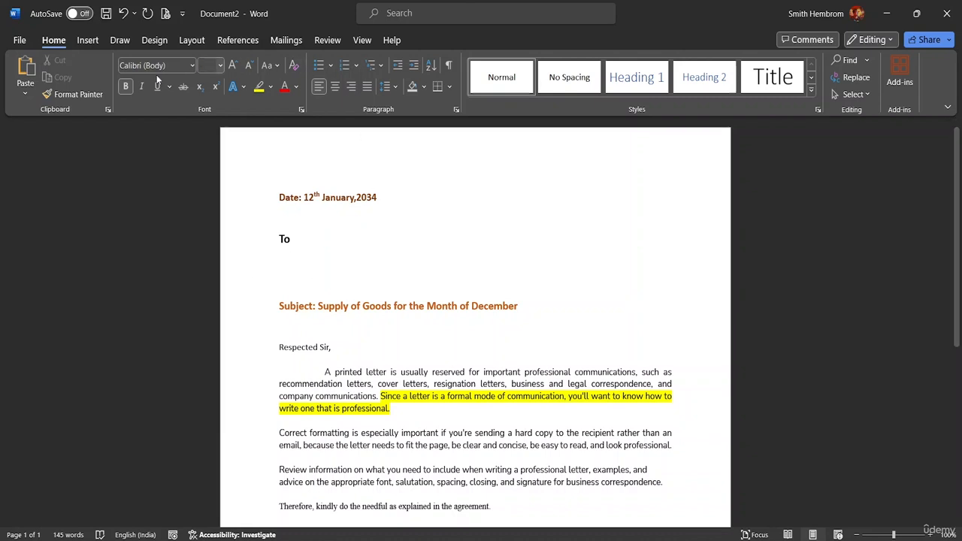
click(86, 40)
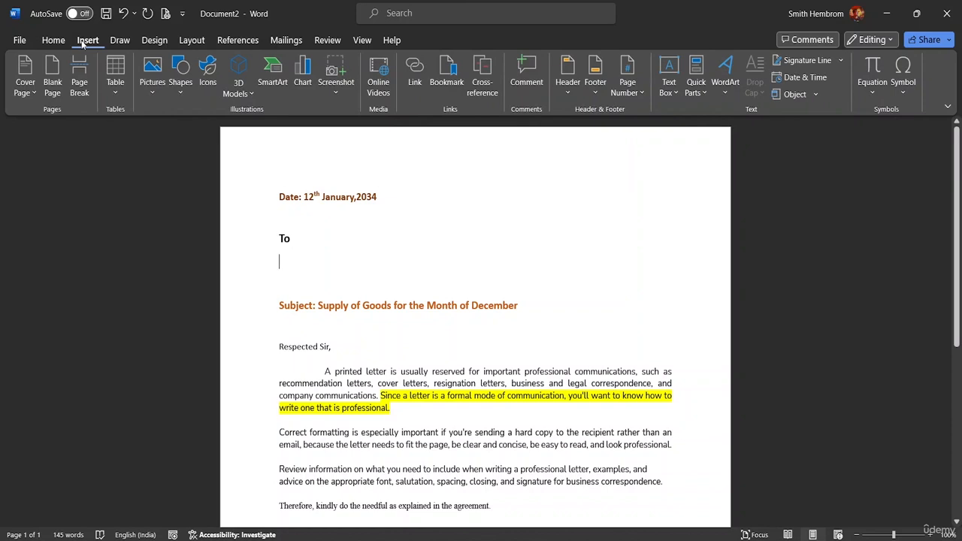
click(154, 41)
click(194, 41)
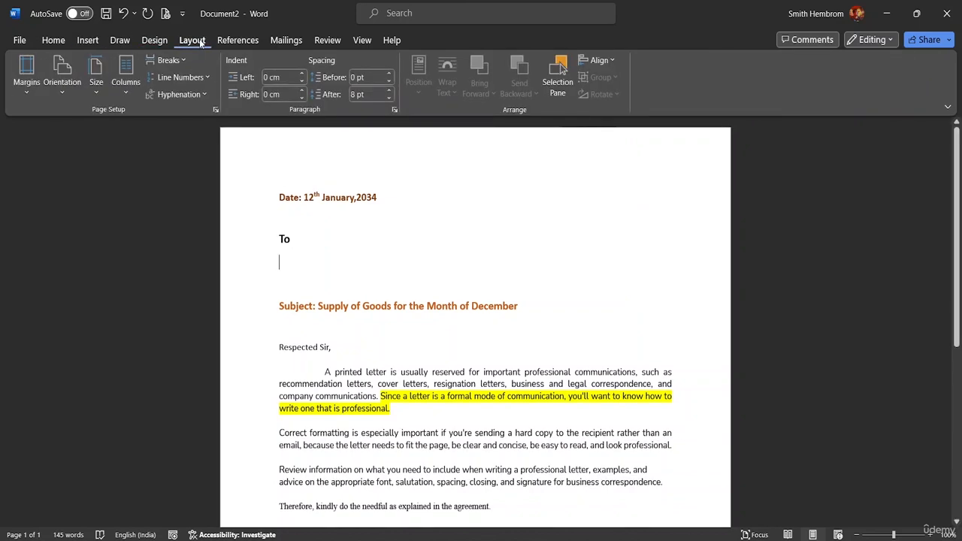
click(245, 41)
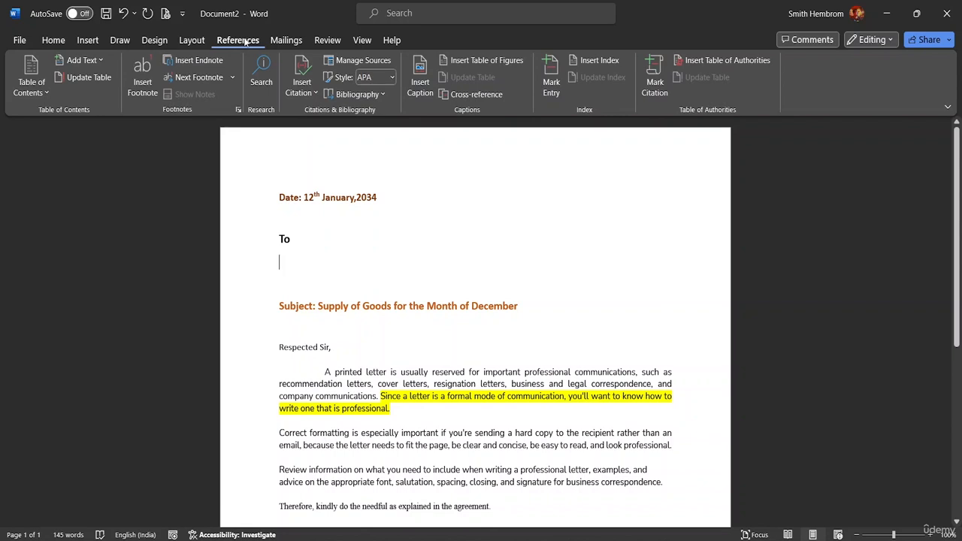
- Start a Letters mail merge for the document and switch its type to E-mail Messages
click(277, 42)
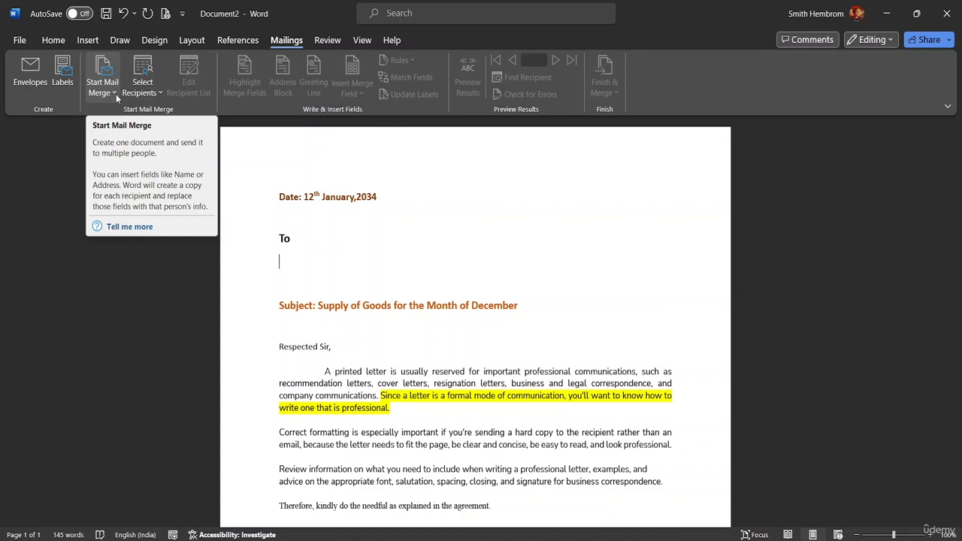
click(159, 93)
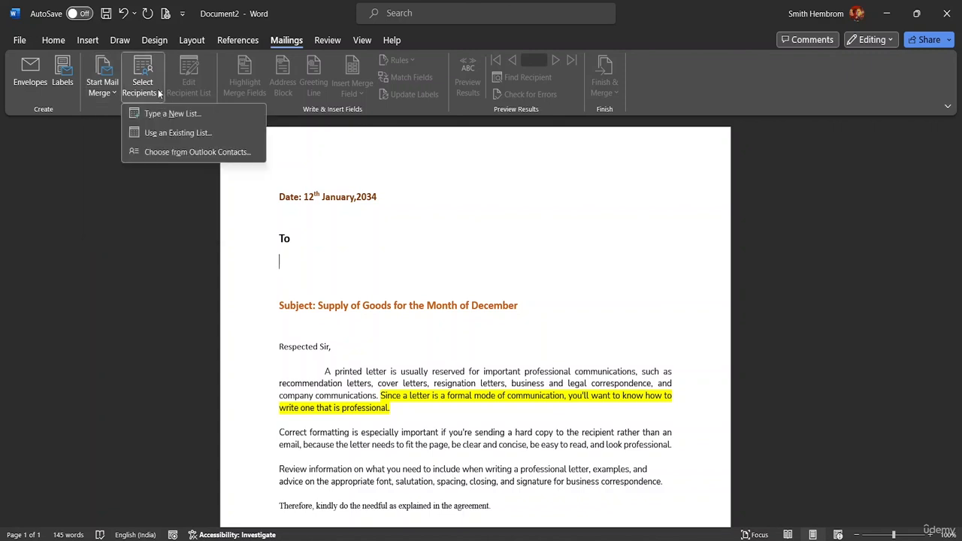
click(112, 93)
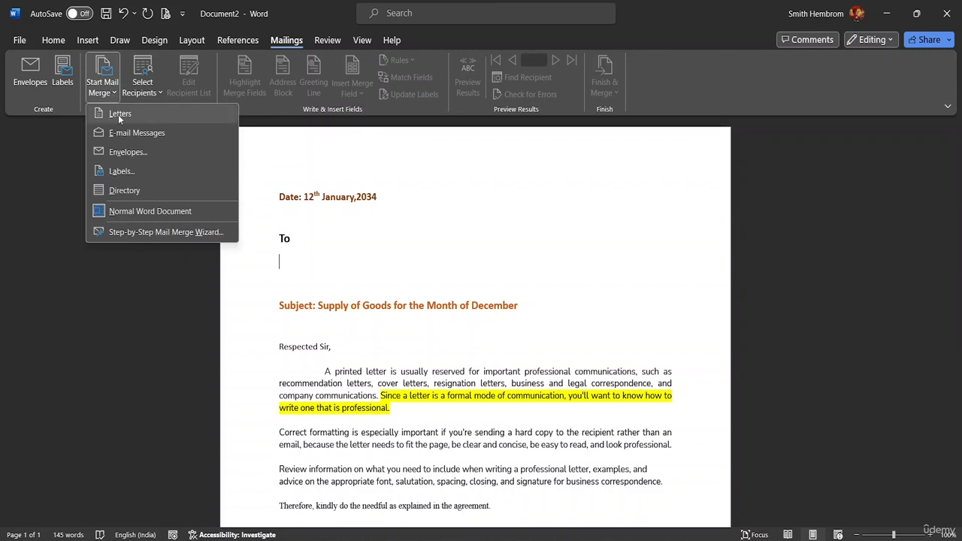
click(119, 114)
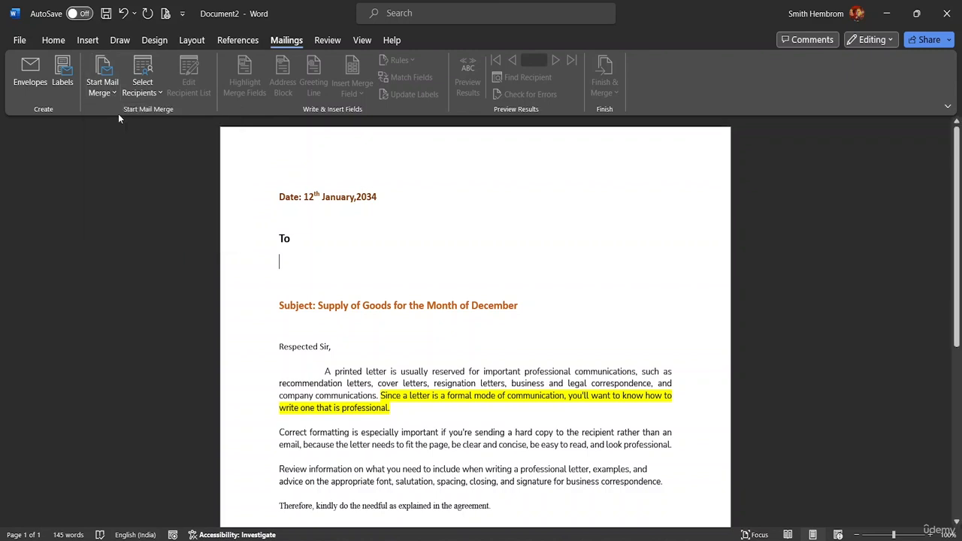
click(108, 91)
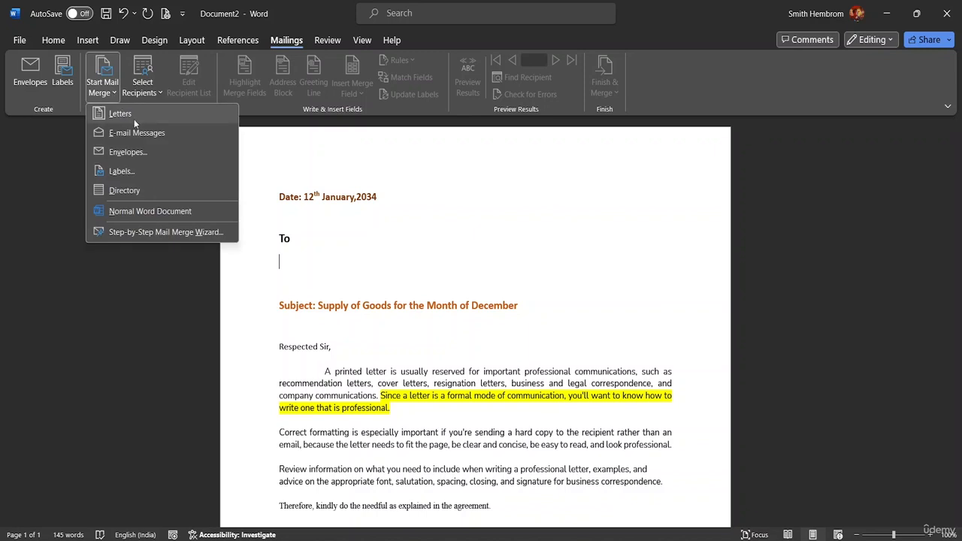
click(136, 133)
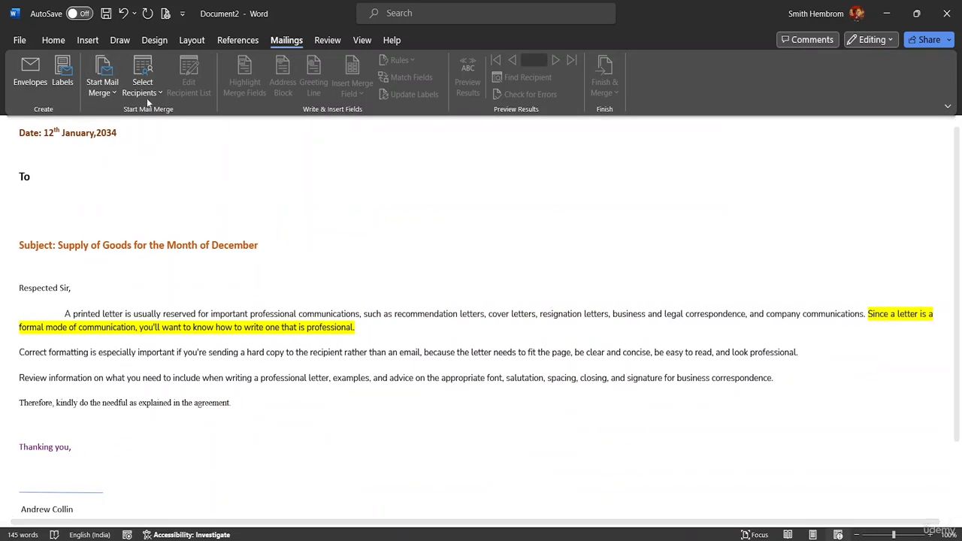
- Try the Envelopes mail merge type and dismiss the envelope options without changing any settings
click(114, 95)
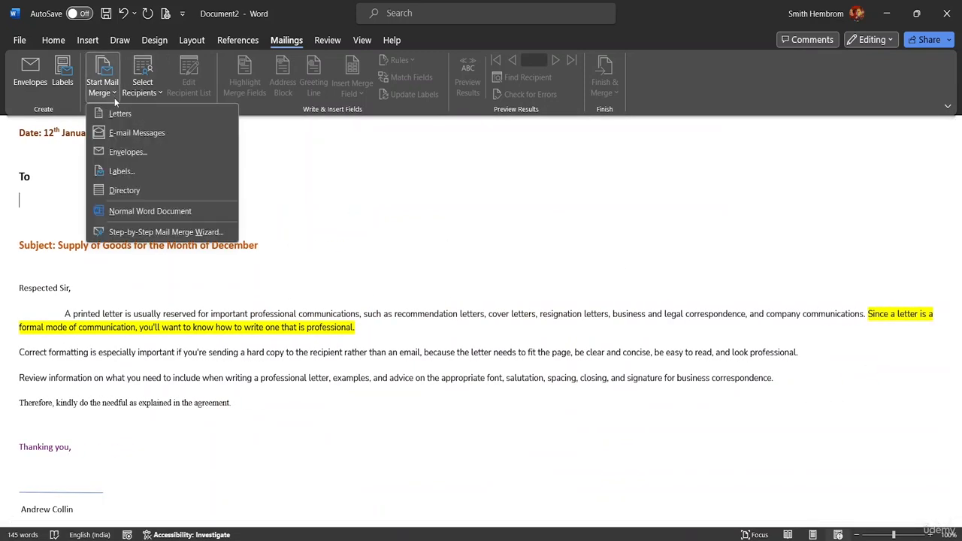
click(129, 153)
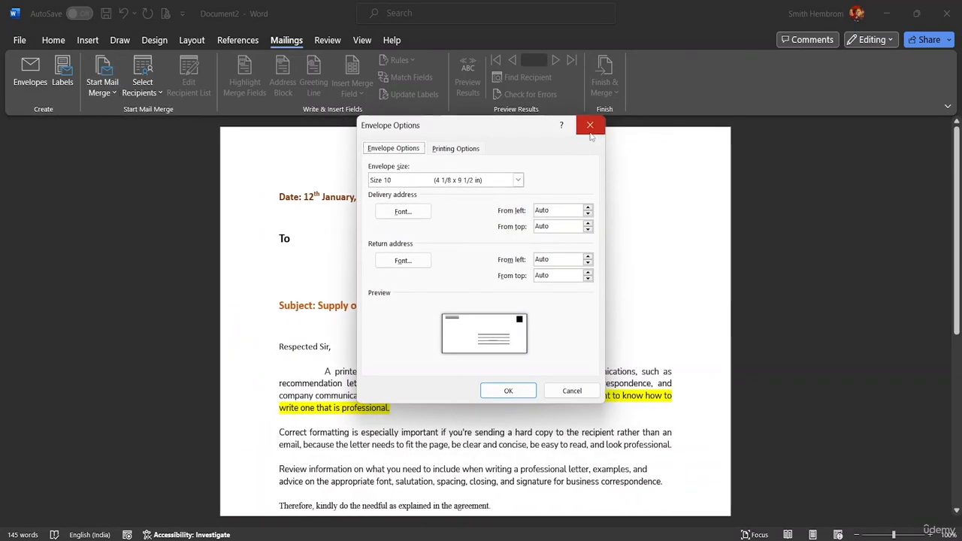
click(590, 125)
- Try the Labels mail merge type and dismiss the label options without choosing a label
click(114, 93)
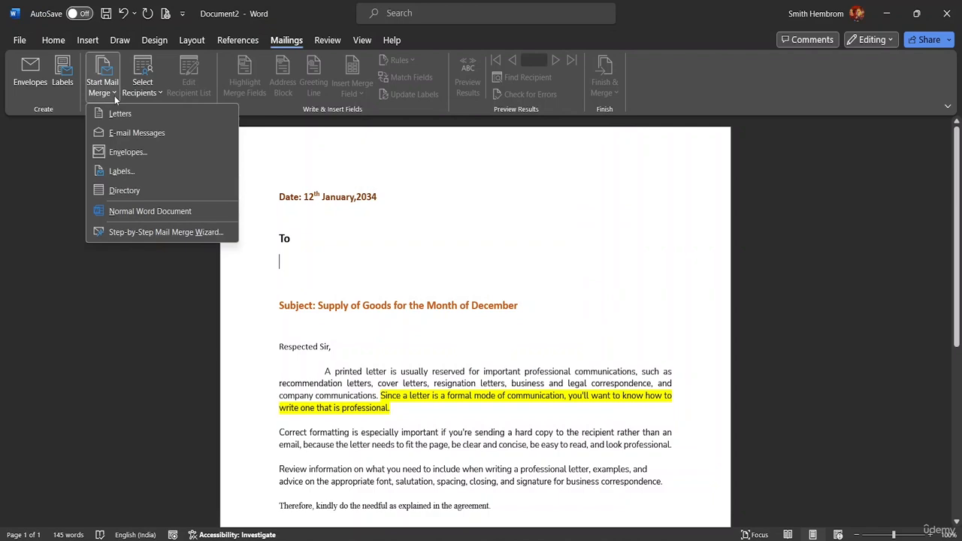
click(126, 173)
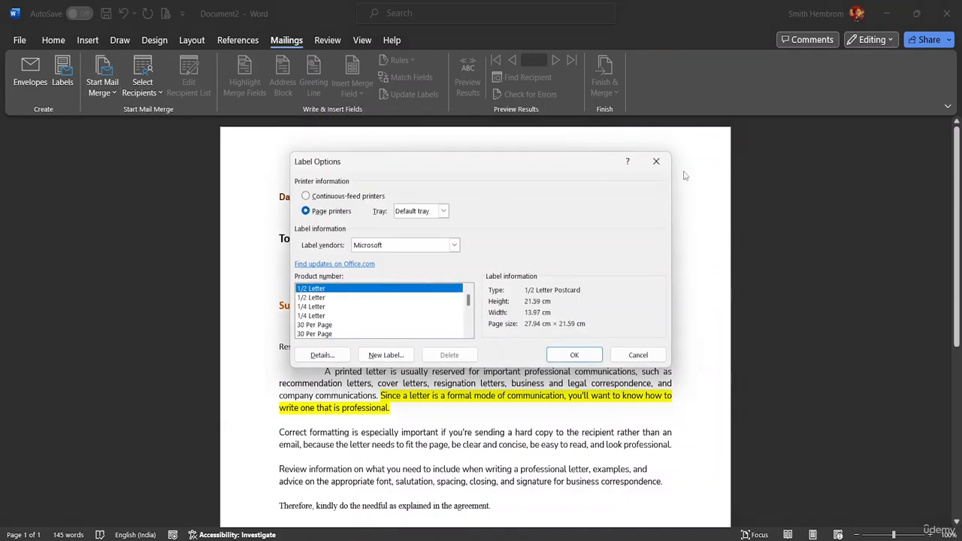
click(655, 163)
- Set the document's mail merge type to Directory
click(117, 93)
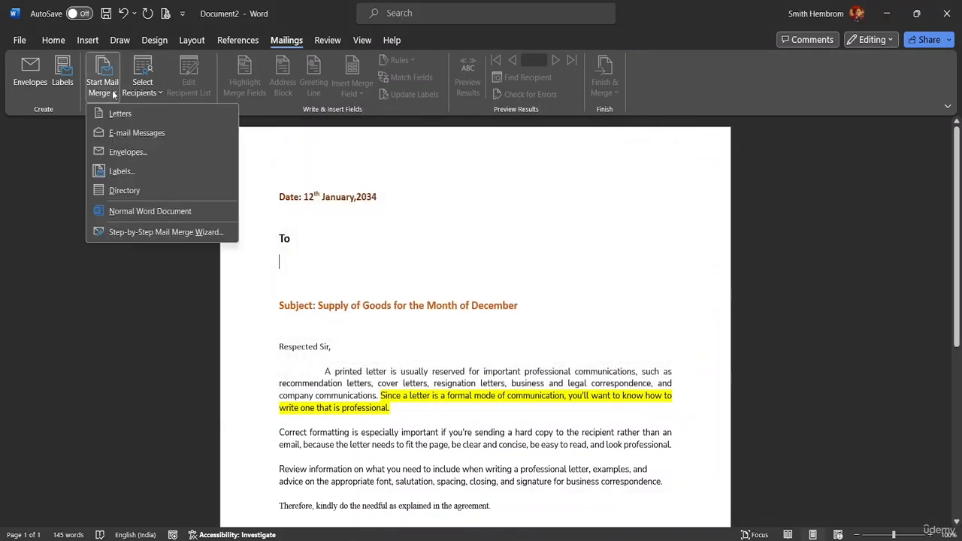
click(144, 198)
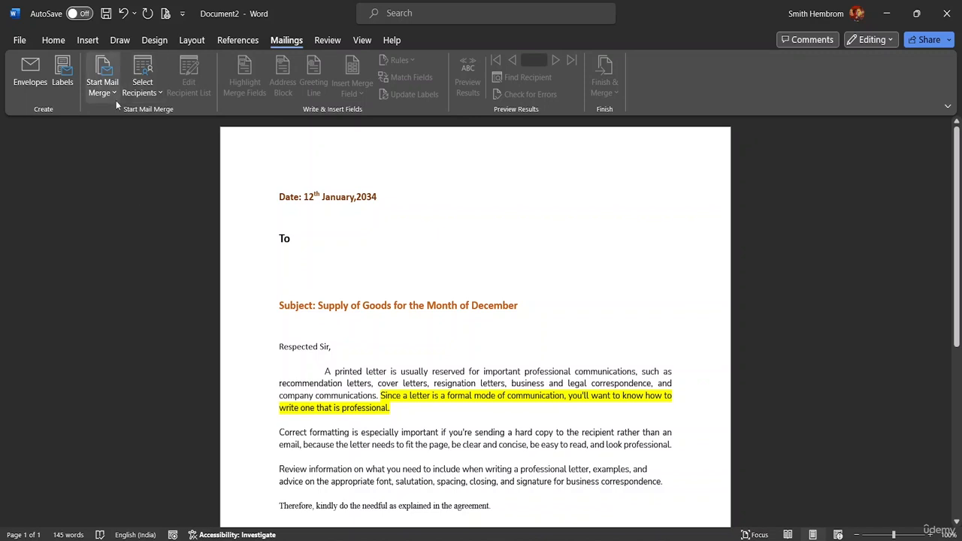
- Set the merge type to Letters and advance the step-by-step wizard to recipient selection, keeping the current document as the starting document
click(111, 93)
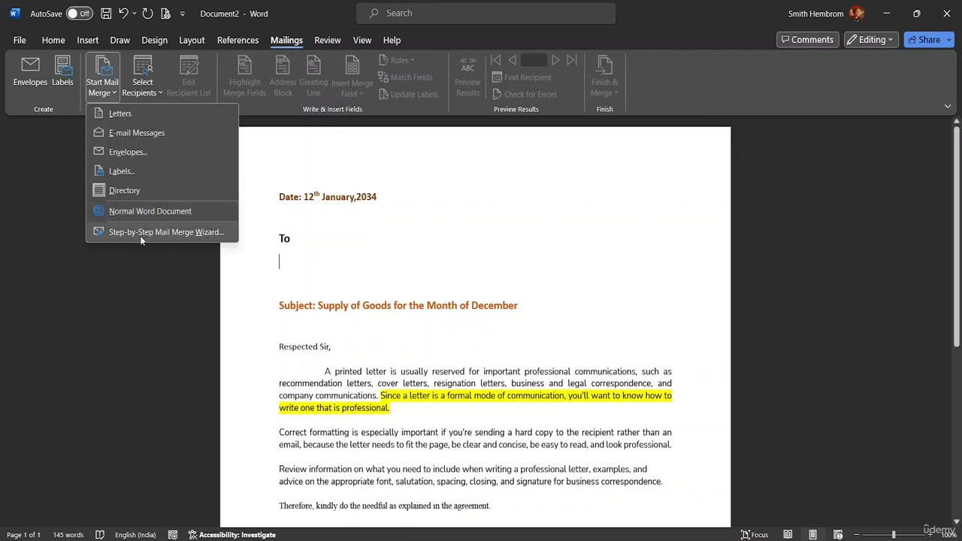
click(156, 113)
click(102, 87)
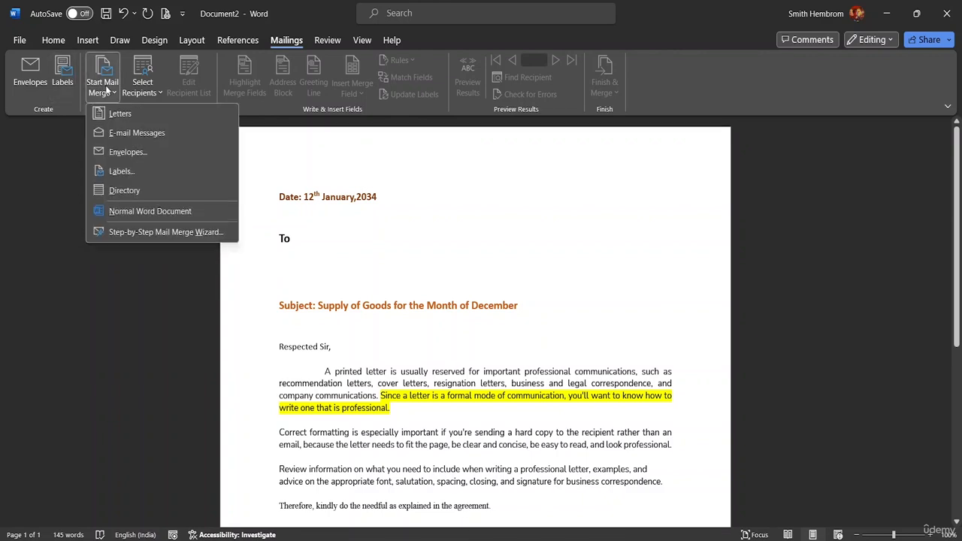
click(160, 233)
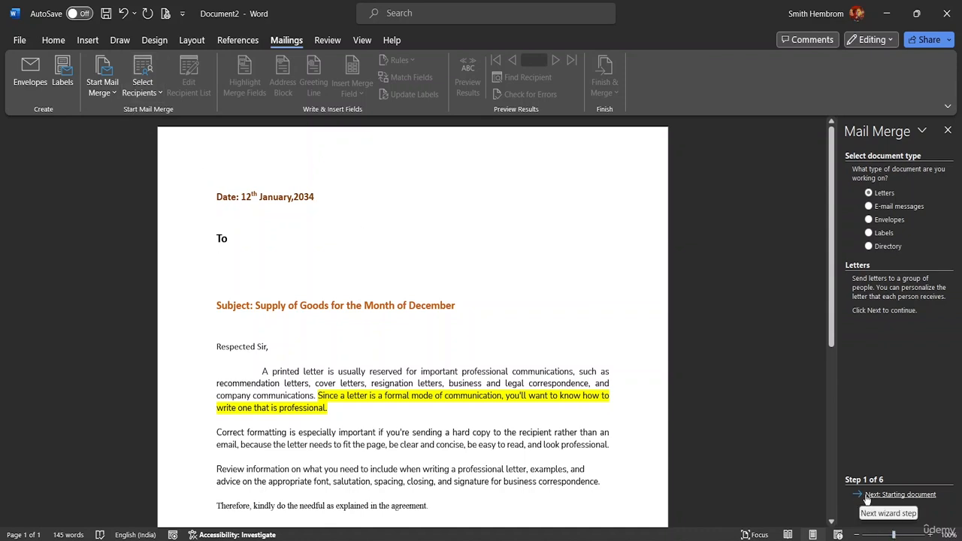
click(900, 495)
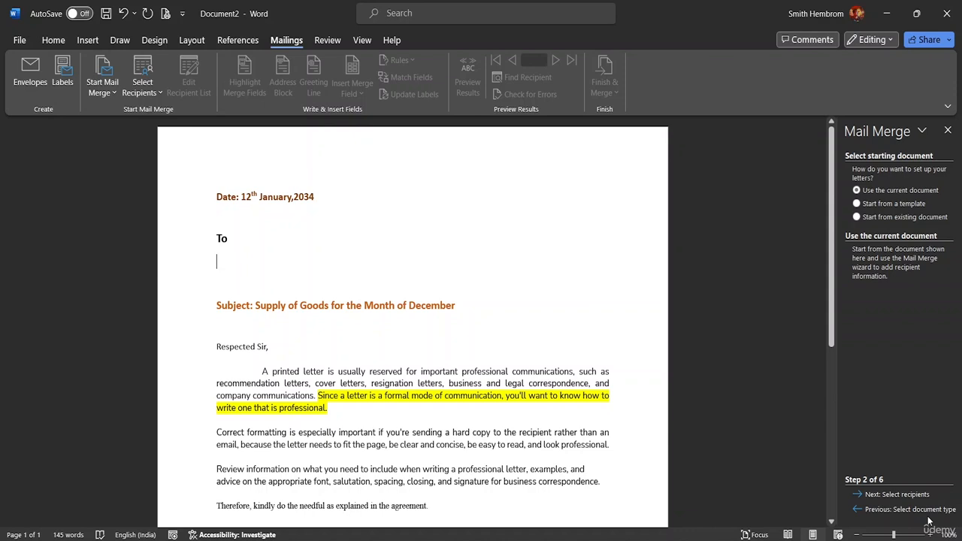
click(913, 497)
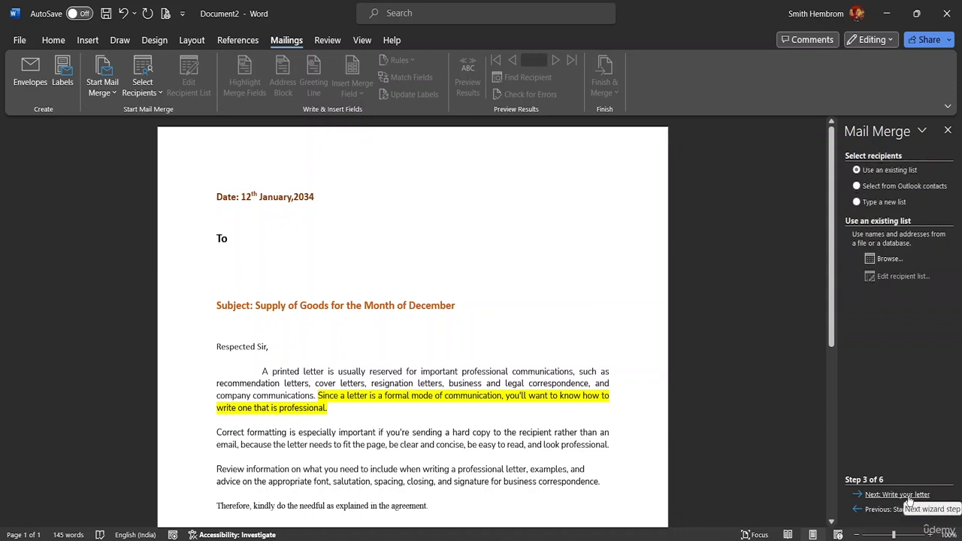
- Browse to the MS Word Advanced Resource File folder as the location of an existing recipient data source
click(908, 495)
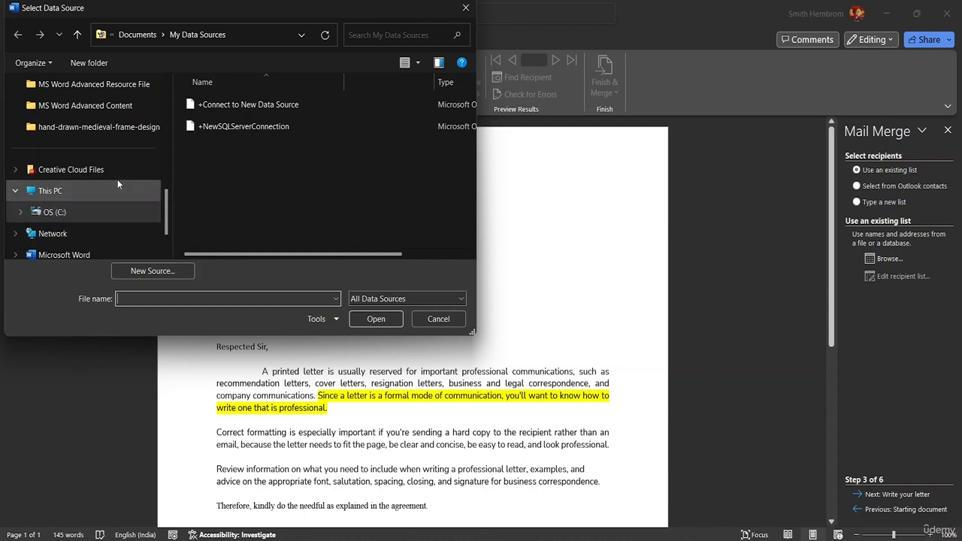
click(61, 200)
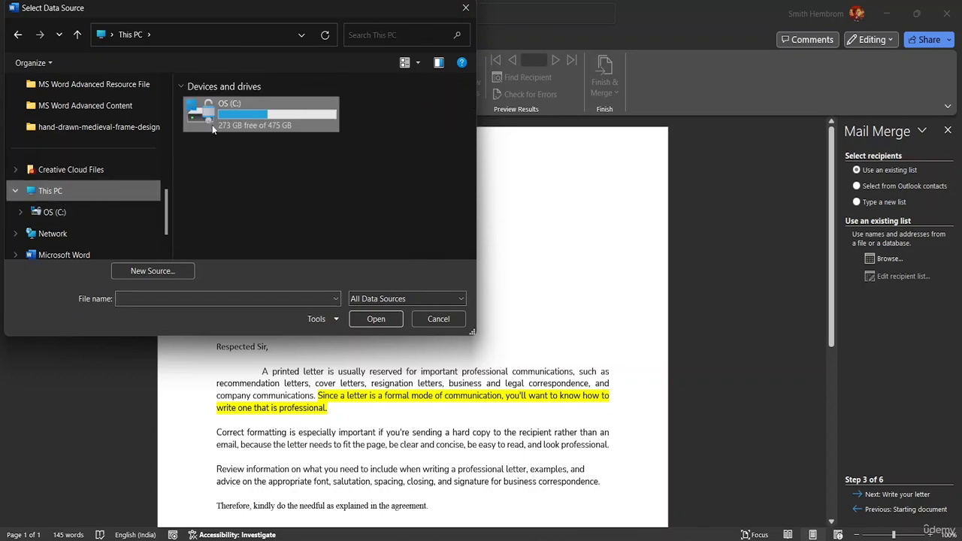
double_click(212, 124)
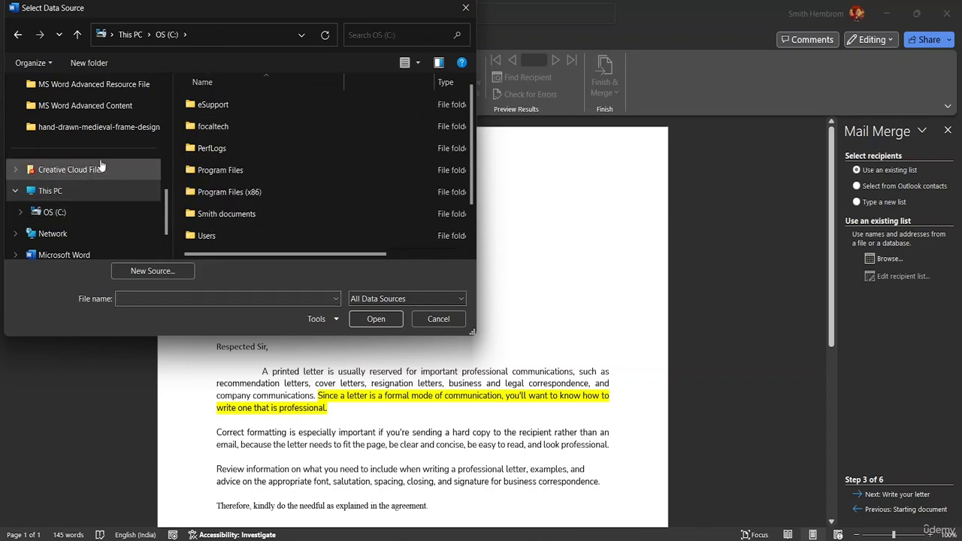
scroll(101, 165, up, 6)
scroll(77, 107, down, 6)
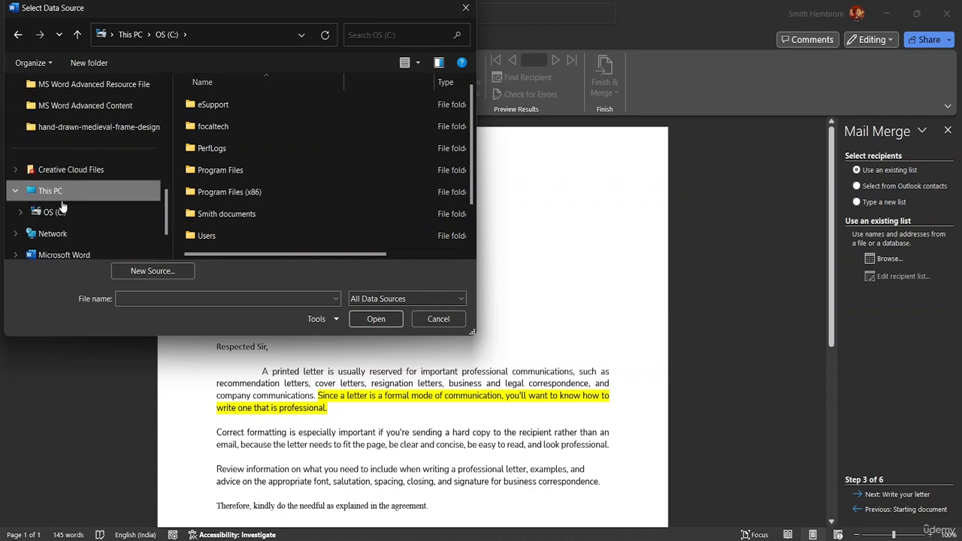
click(121, 87)
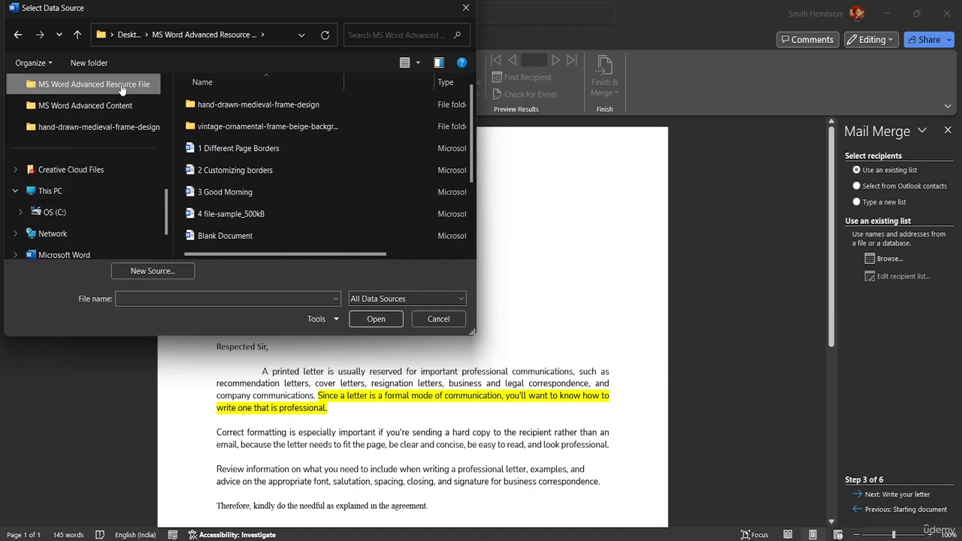
- Try to open a data source named Mail Merge List from the resource folder, and cancel the data source selection
click(128, 299)
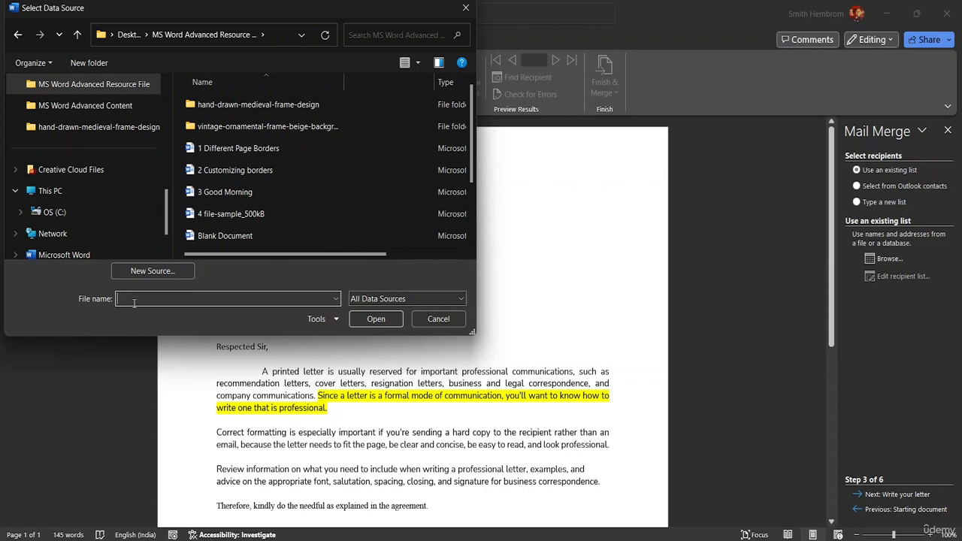
text(Mail Merge Lost)
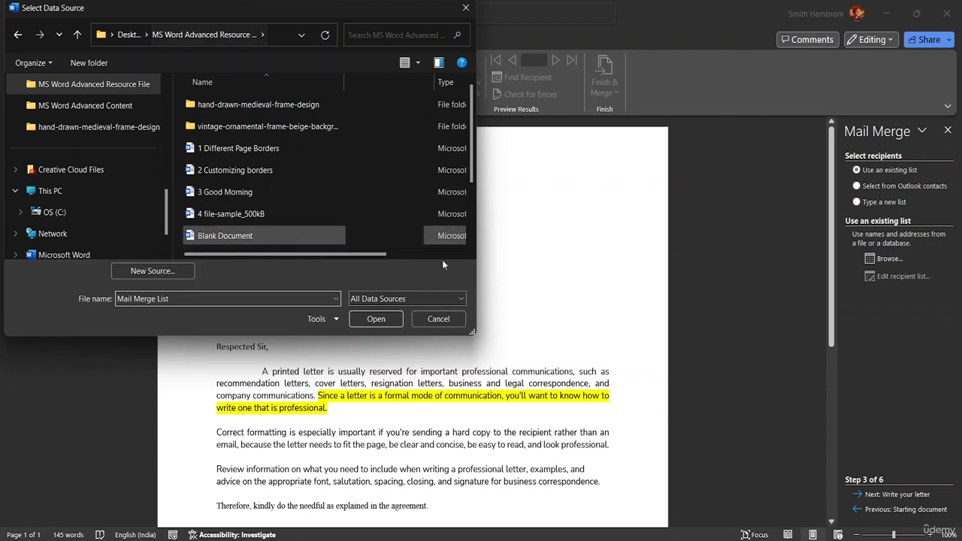
click(370, 320)
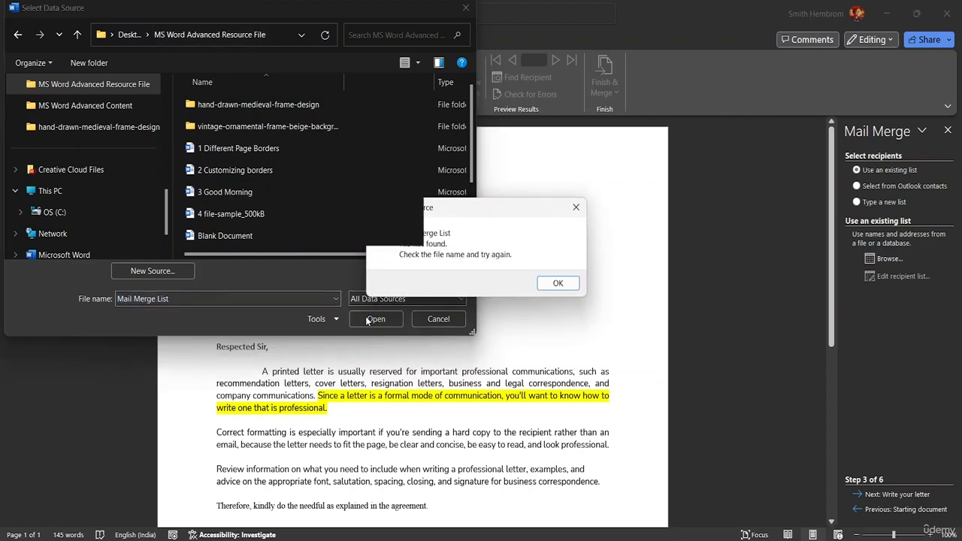
click(554, 284)
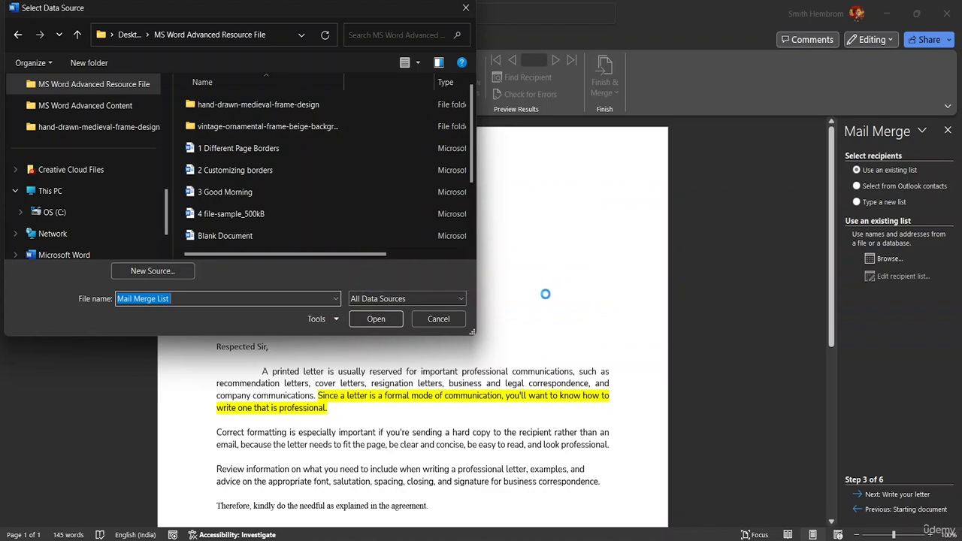
click(392, 320)
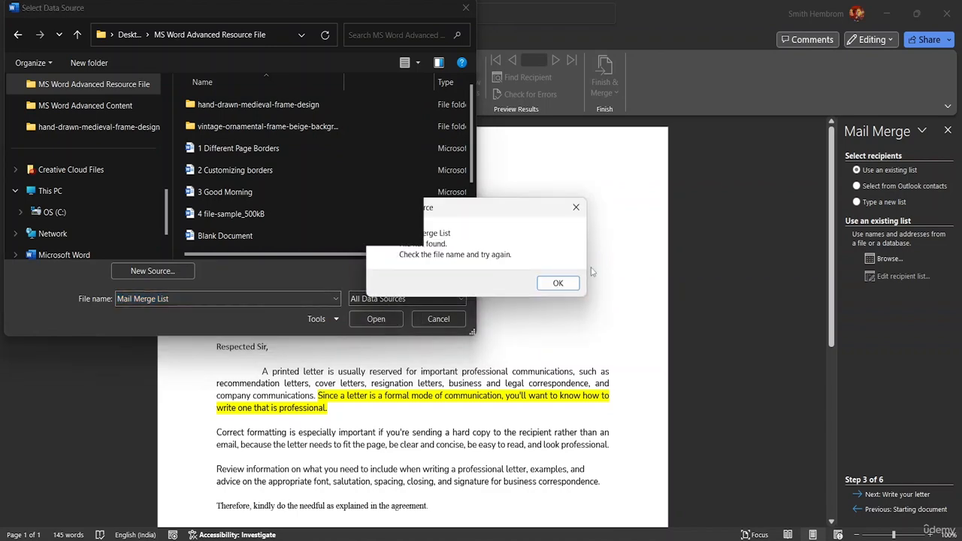
click(554, 284)
click(448, 315)
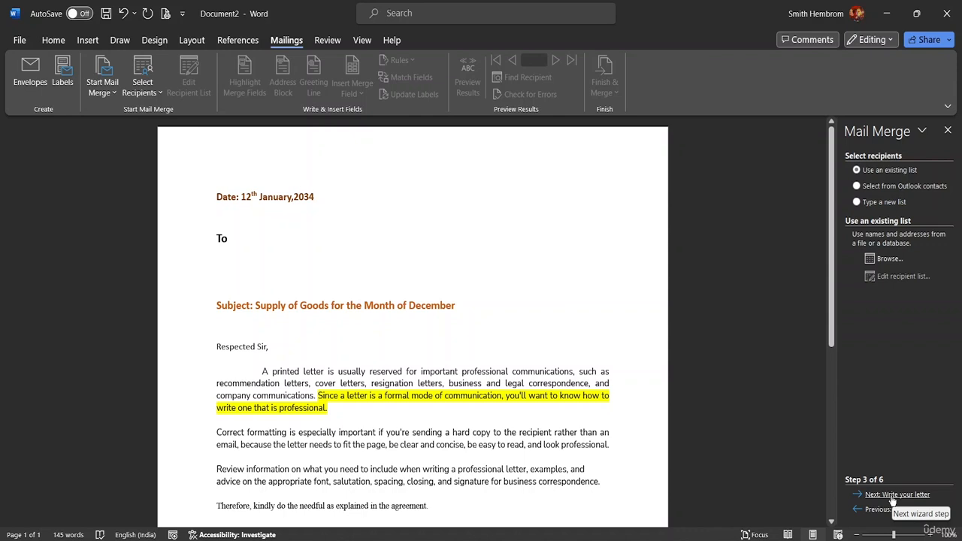
click(157, 96)
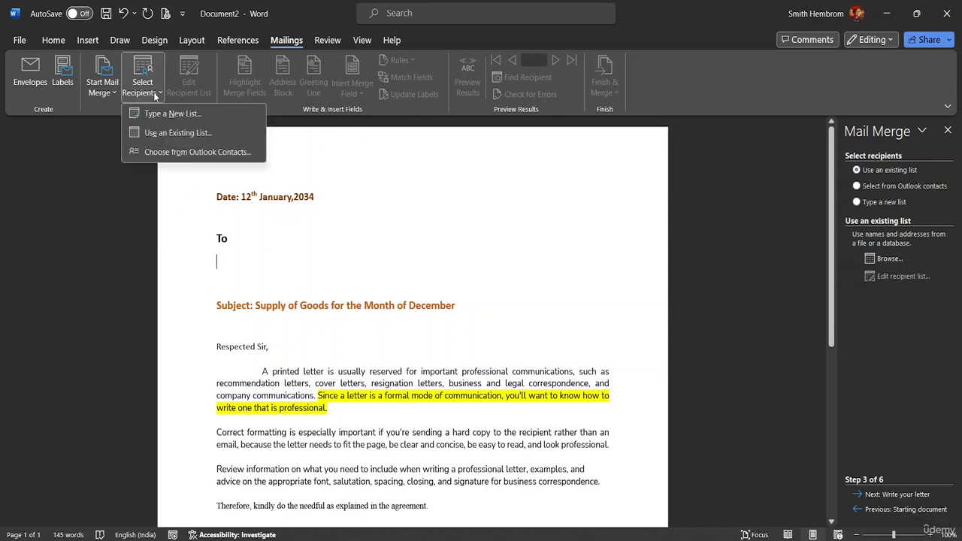
click(106, 92)
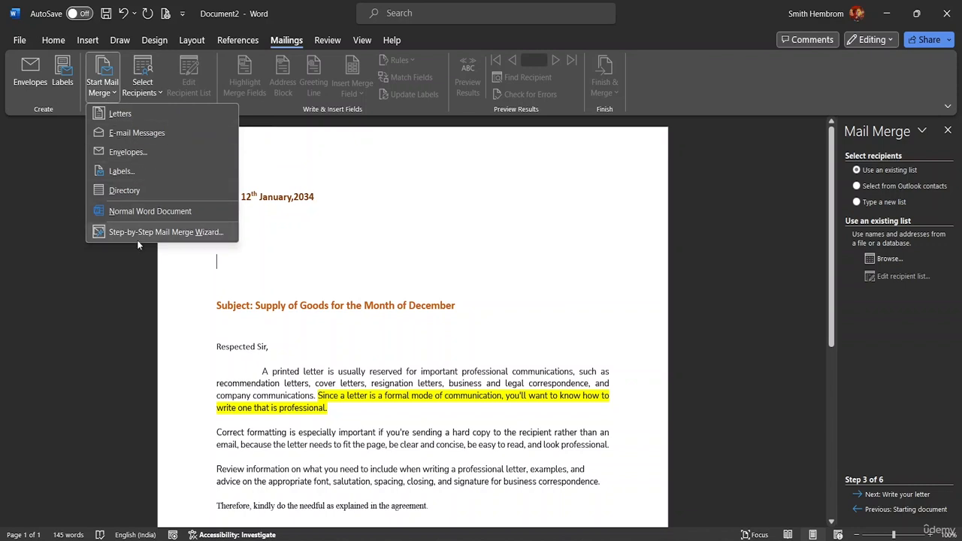
click(863, 498)
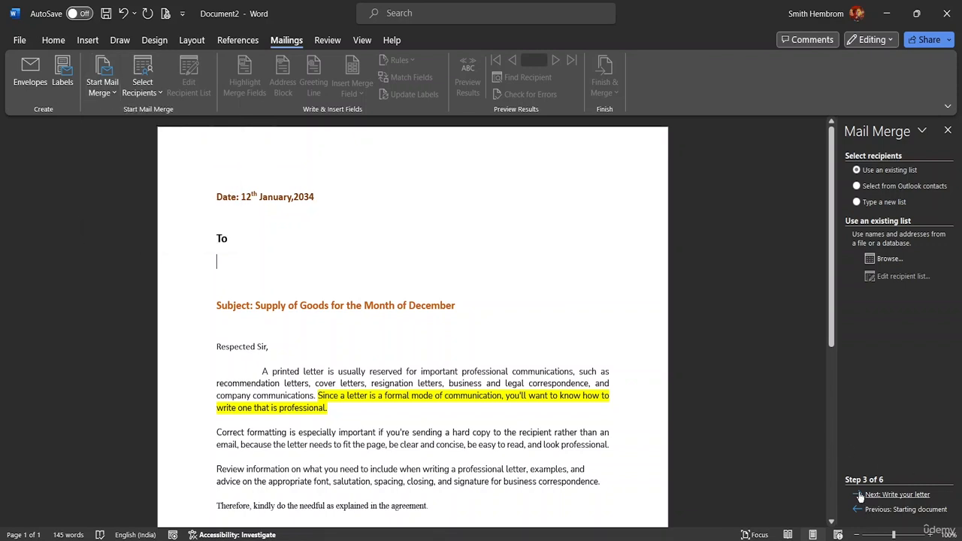
click(862, 497)
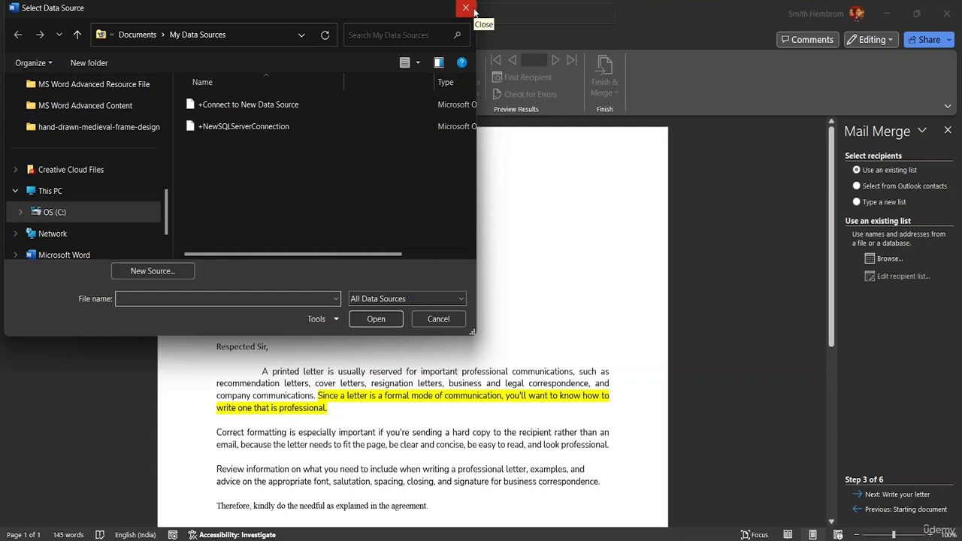
click(467, 9)
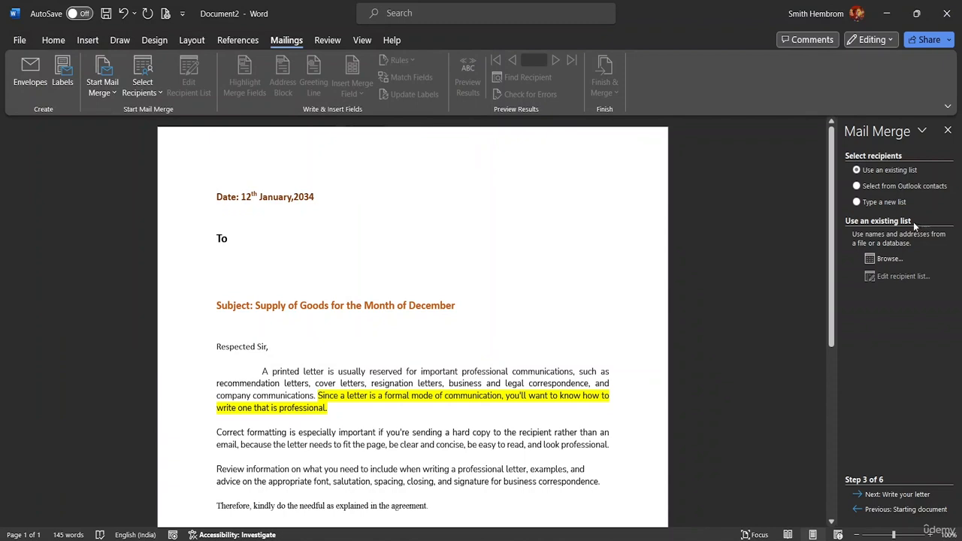
- Try creating a new typed recipient list from the wizard and dismiss the empty address list
click(857, 202)
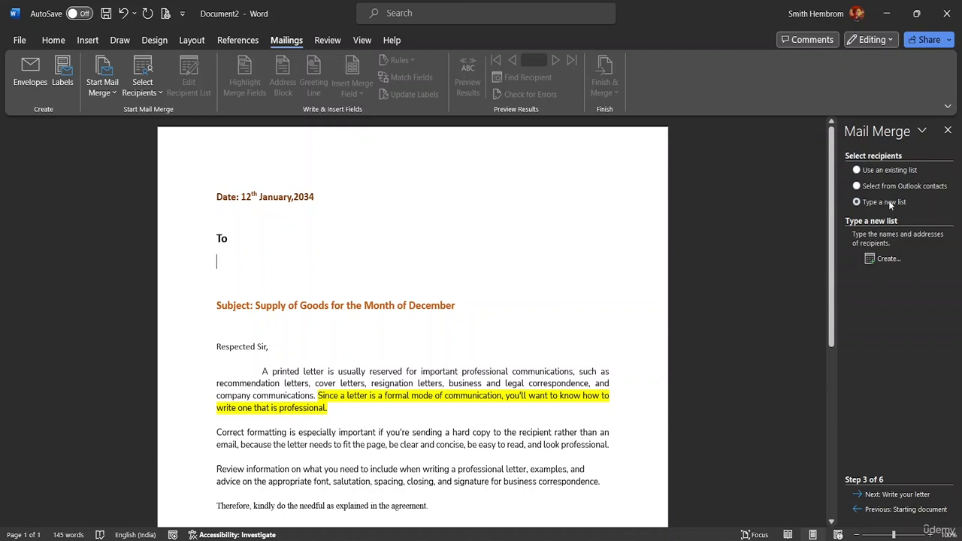
click(873, 259)
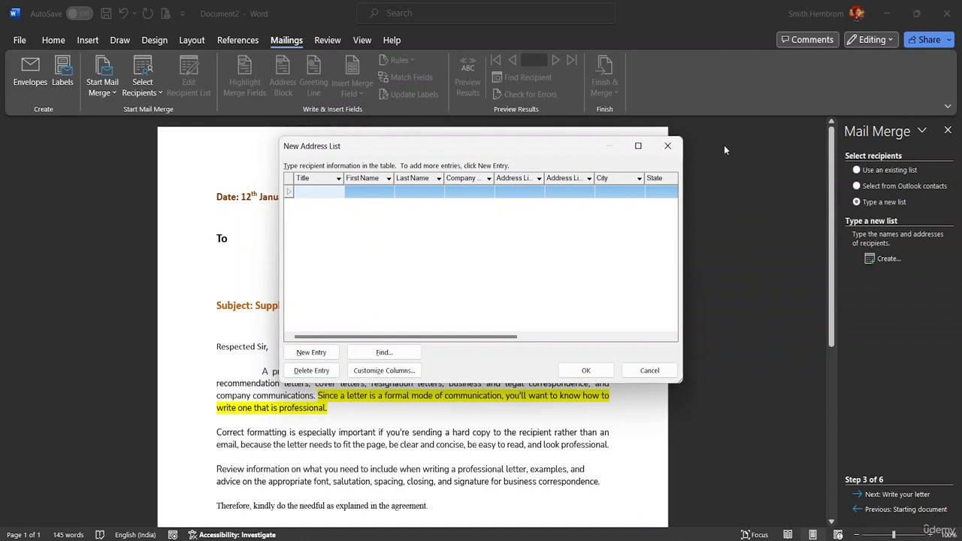
click(667, 146)
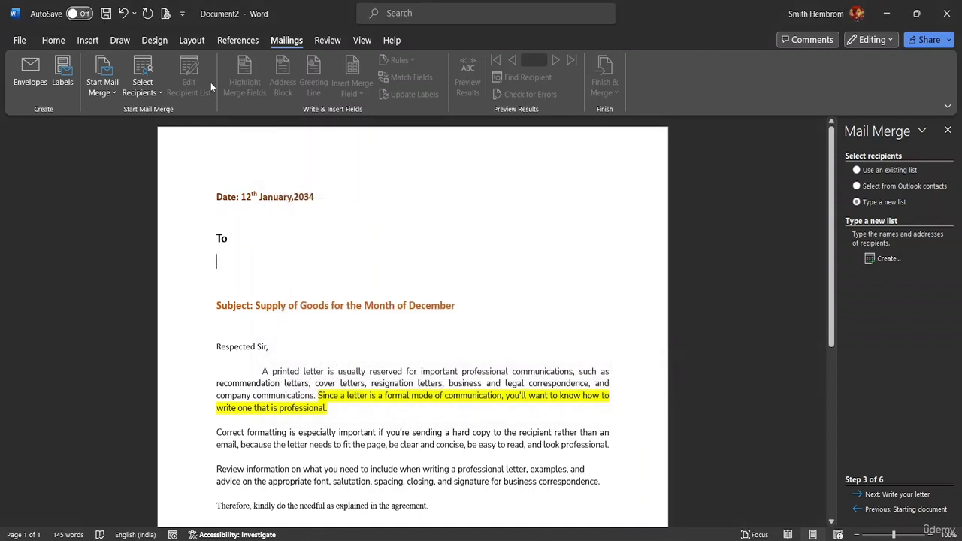
- Start typing a new recipient list and delete the Last Name field from its columns
click(142, 87)
click(167, 118)
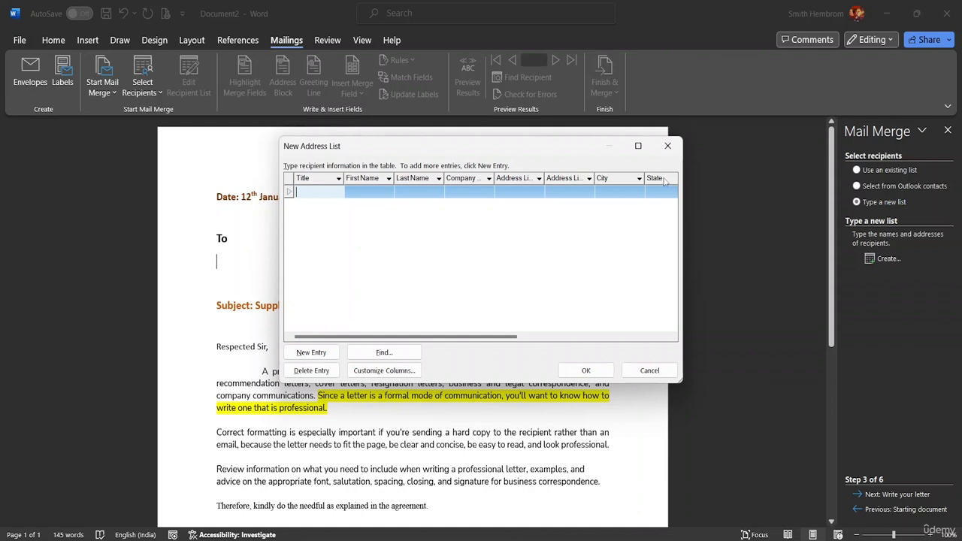
click(412, 371)
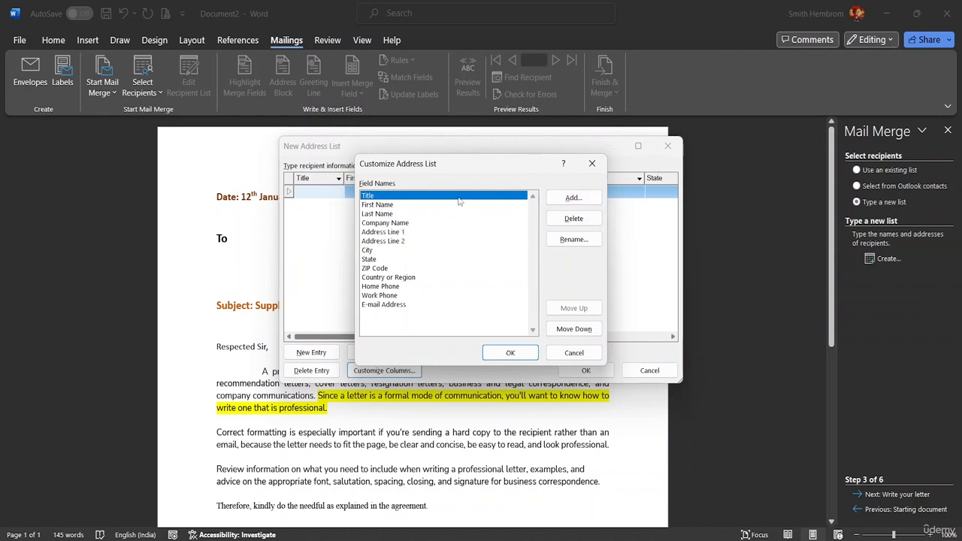
click(381, 214)
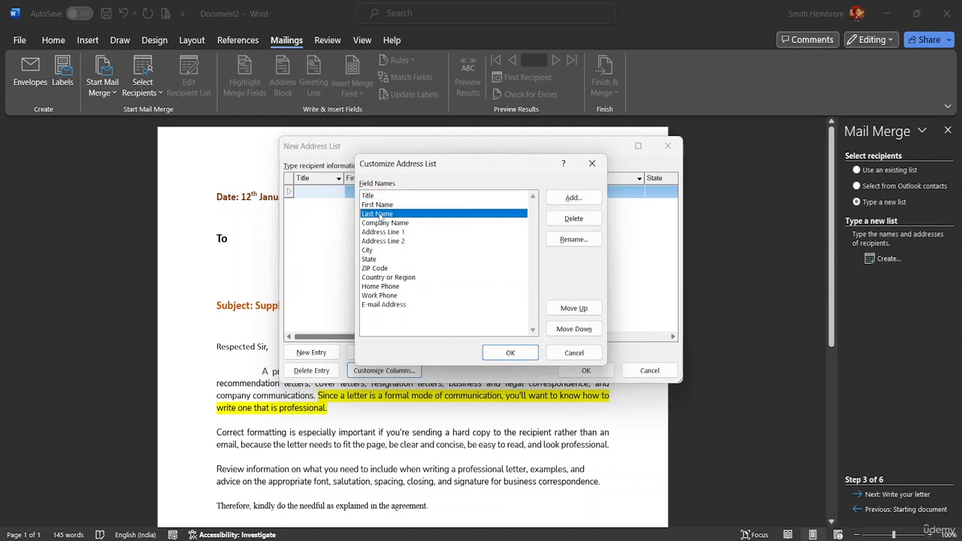
click(573, 220)
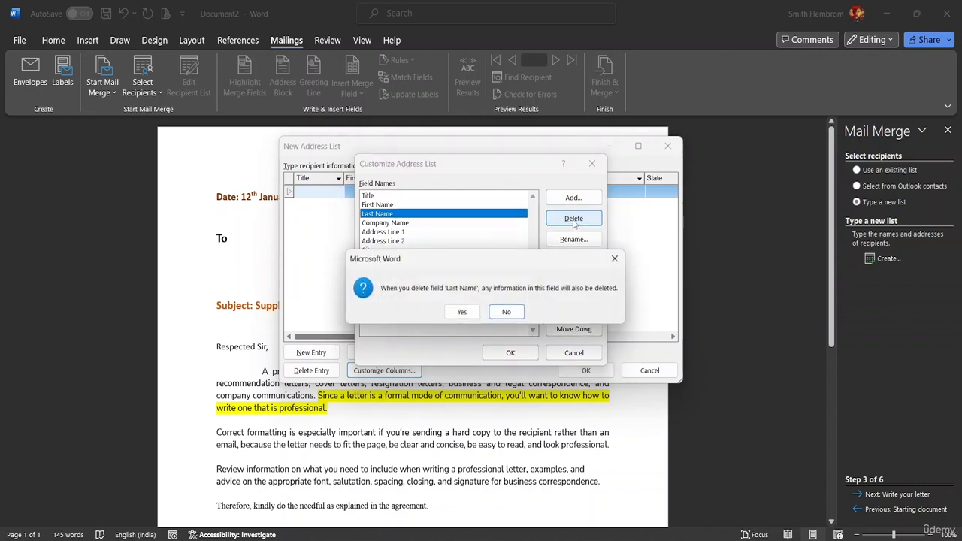
click(466, 316)
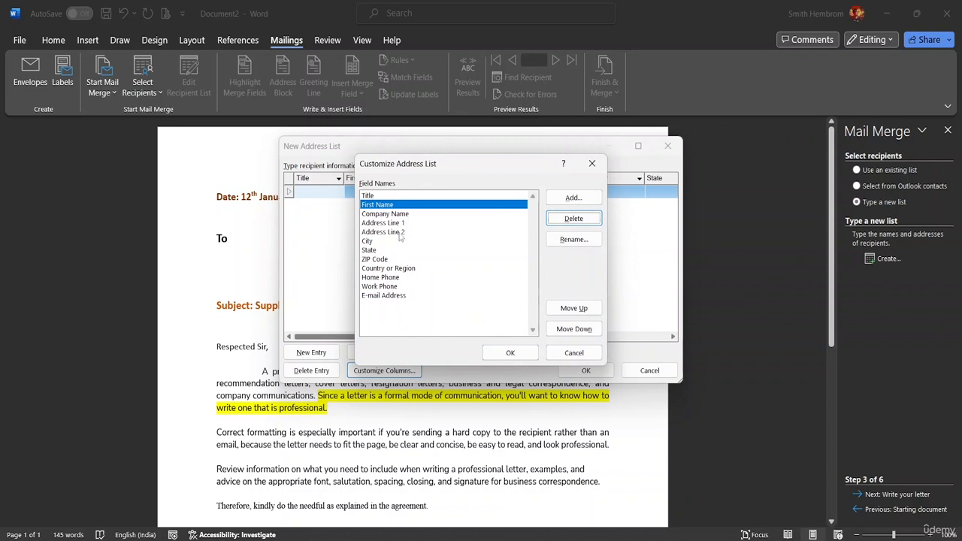
- Rename the First Name field of the address list as Name
click(389, 209)
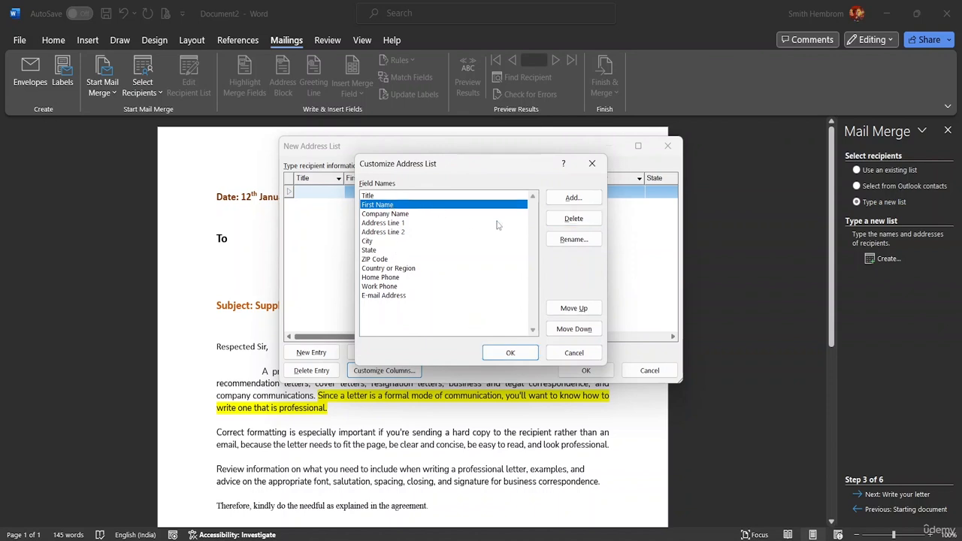
click(575, 239)
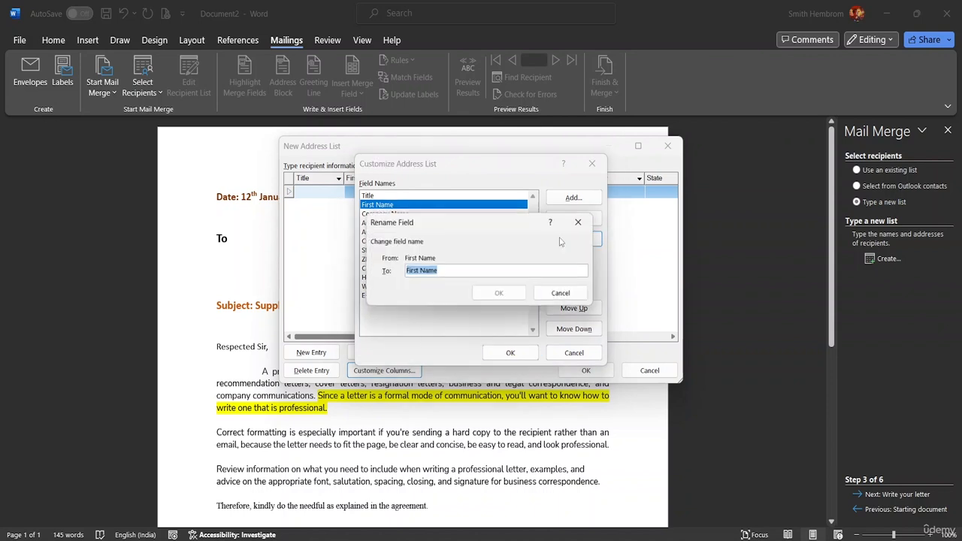
click(417, 272)
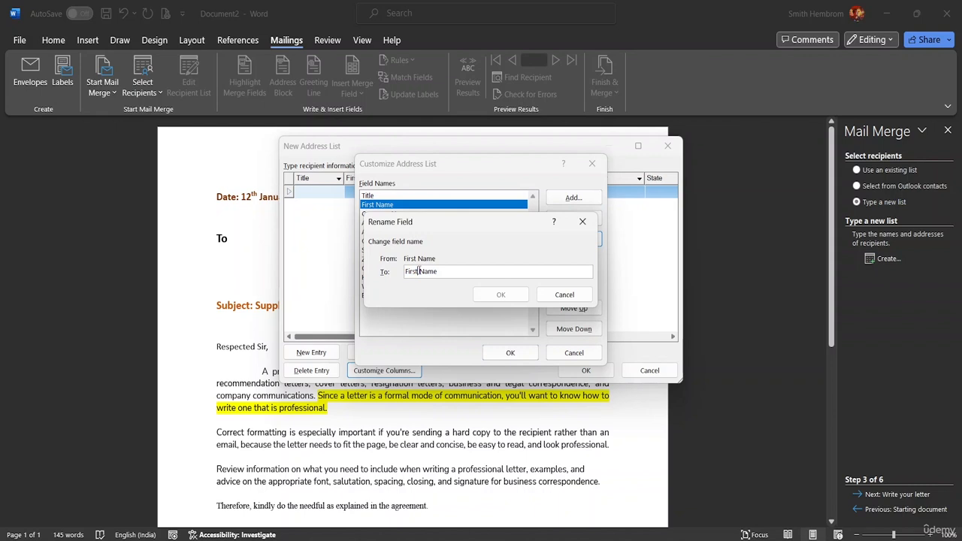
double_click(418, 272)
key(BackSpace)
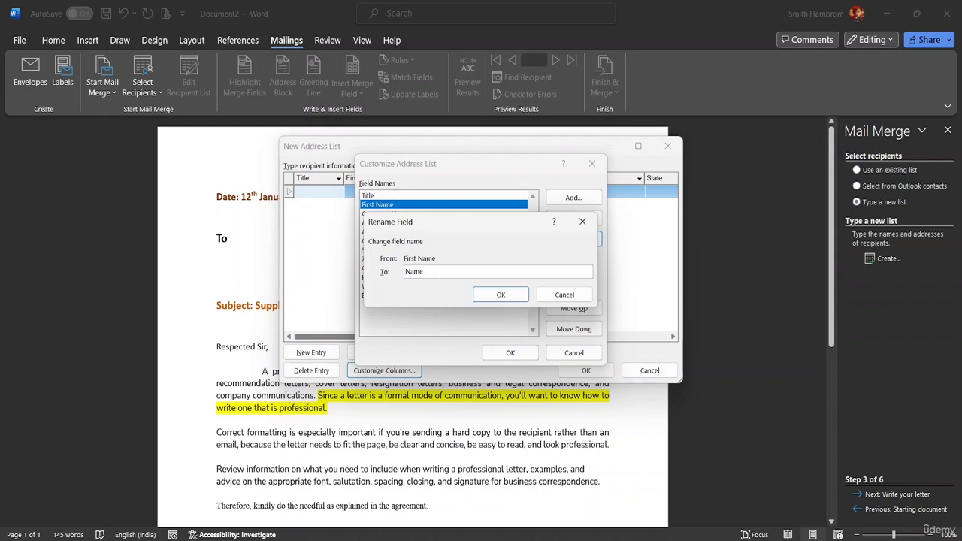
click(501, 295)
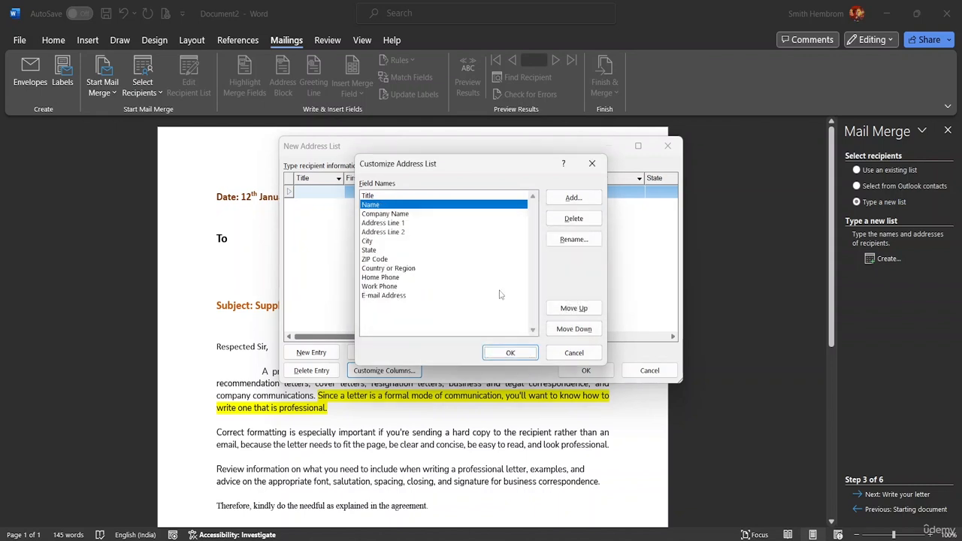
- Delete the Address Line 1, Address Line 2 and City fields from the address list columns
click(403, 224)
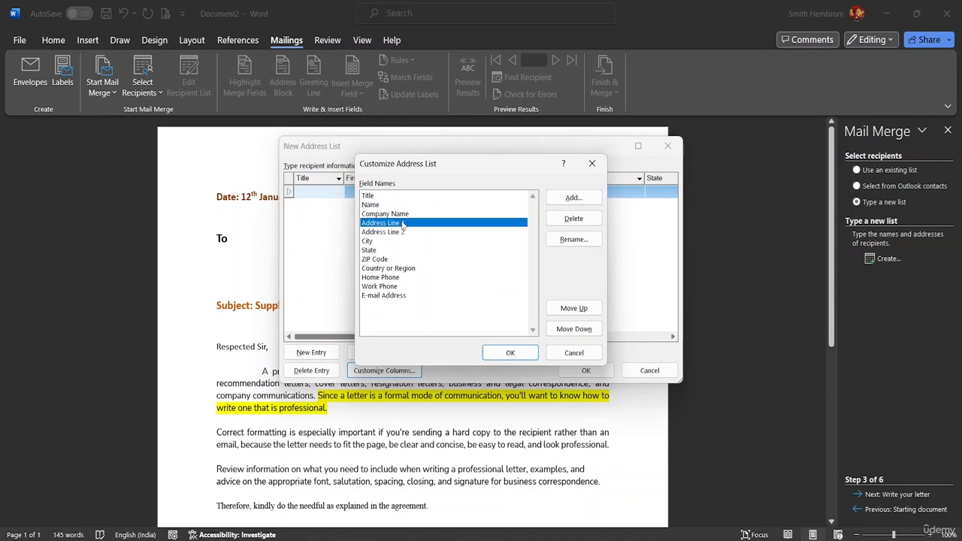
click(585, 220)
click(457, 314)
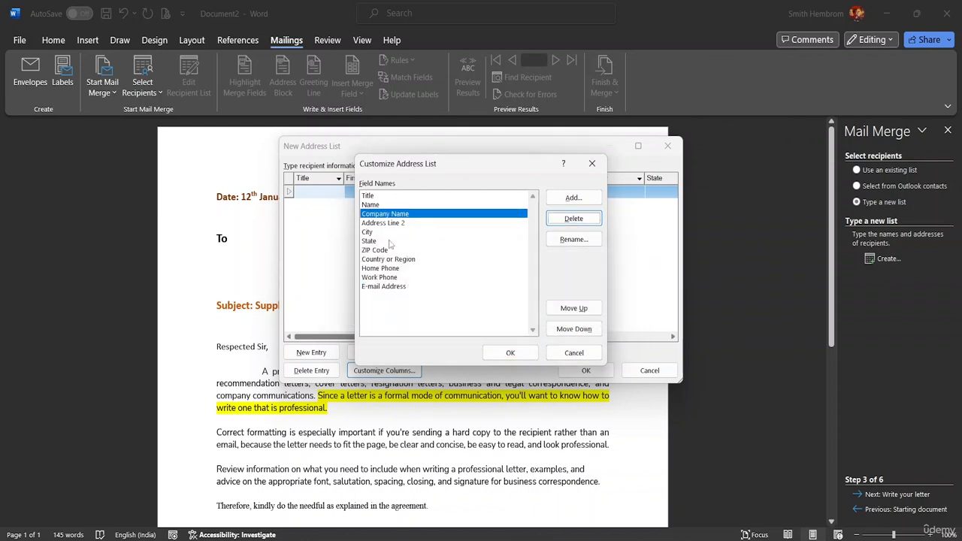
click(390, 224)
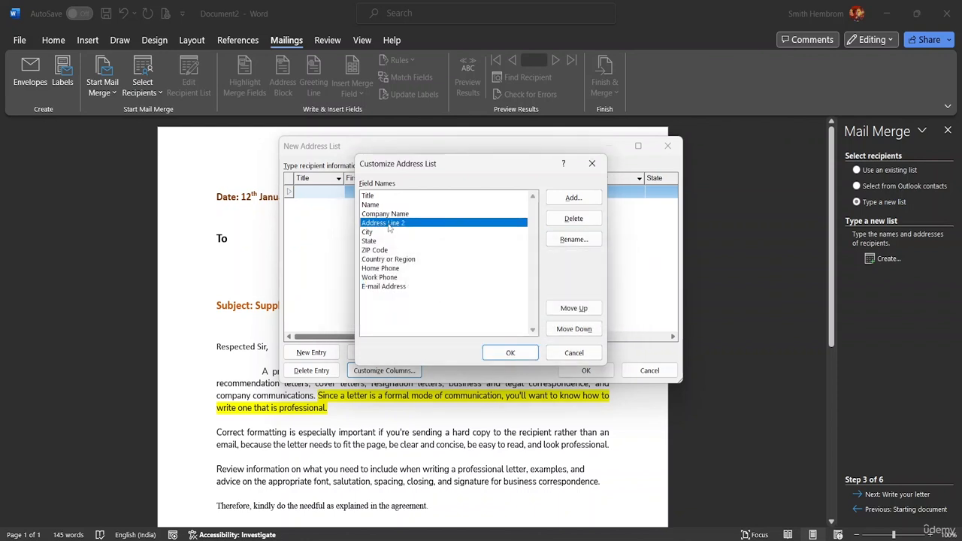
click(565, 221)
click(457, 314)
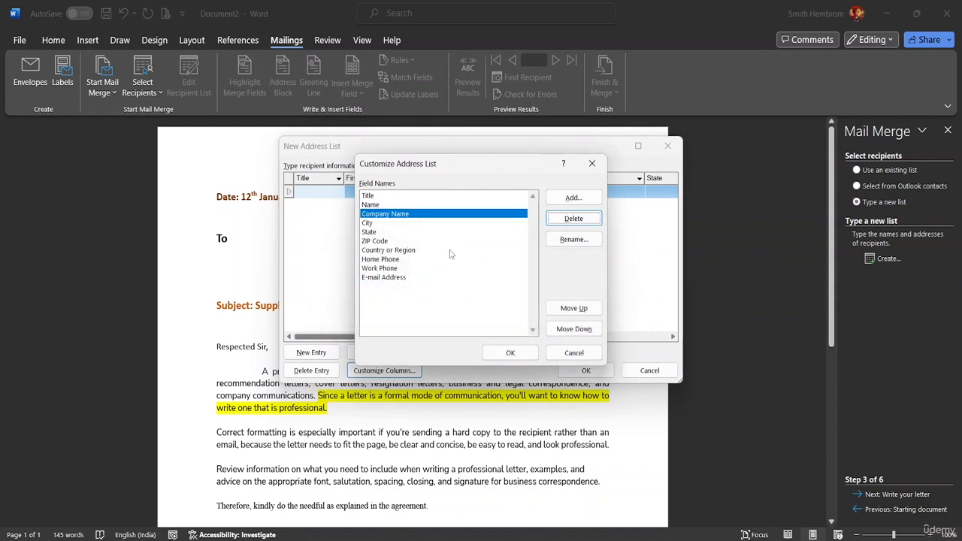
click(411, 225)
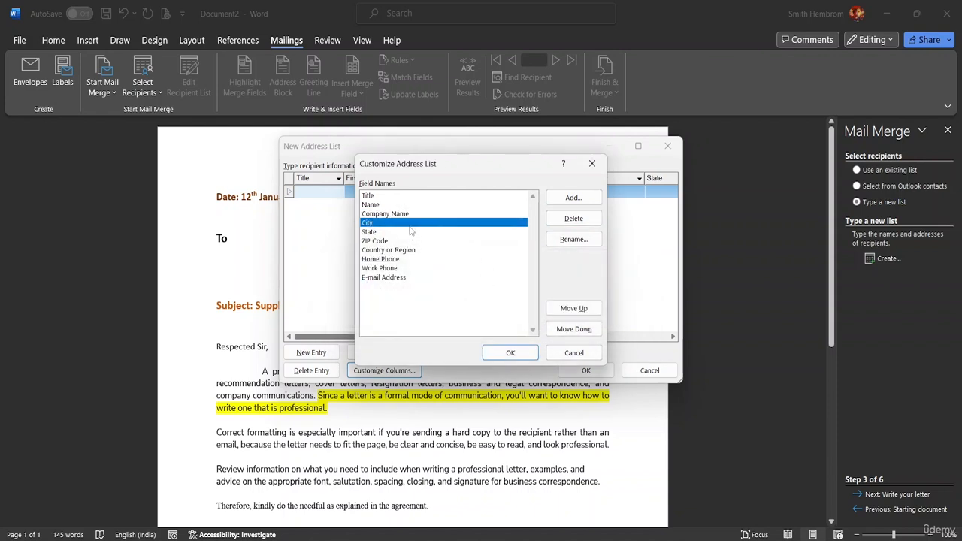
click(565, 220)
click(462, 314)
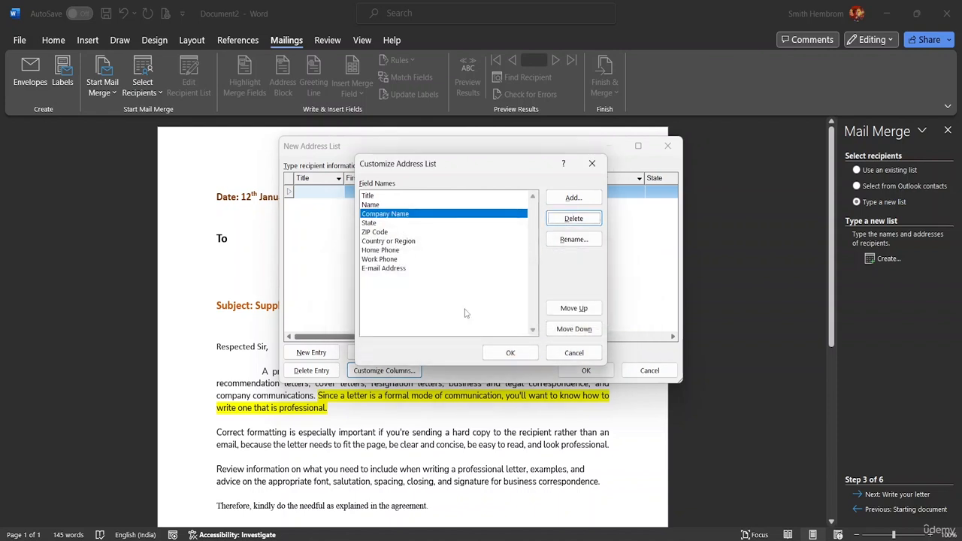
- Try moving the Company Name field one place down in the field order and return it to its place
click(582, 333)
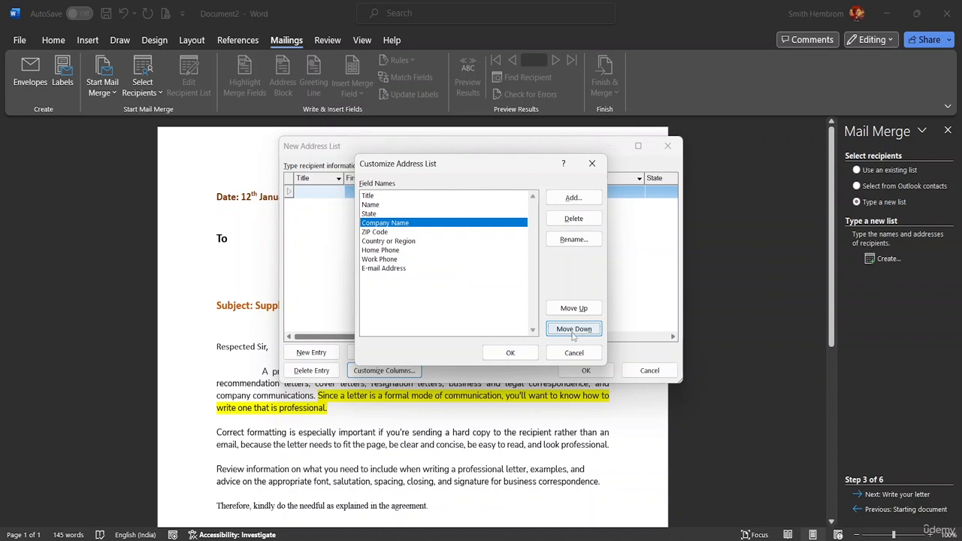
click(574, 308)
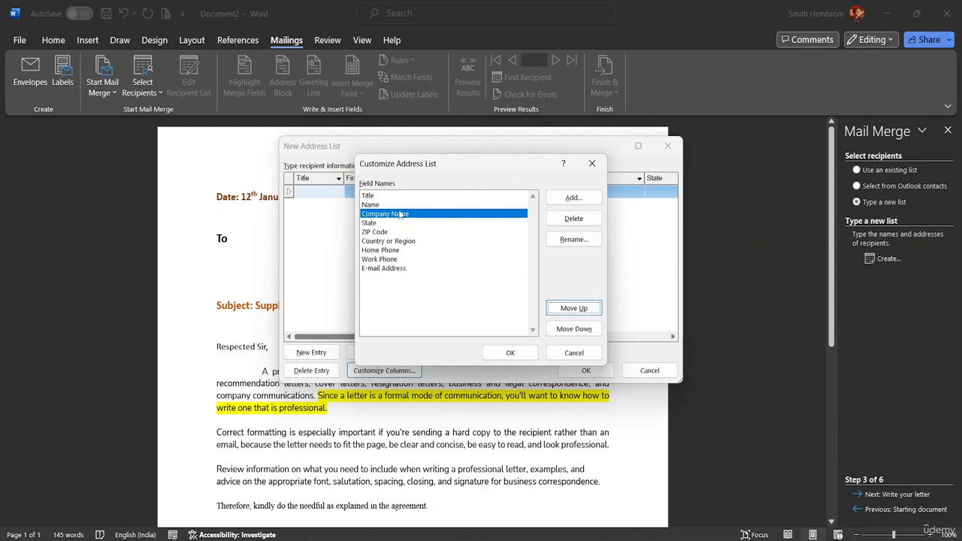
click(573, 331)
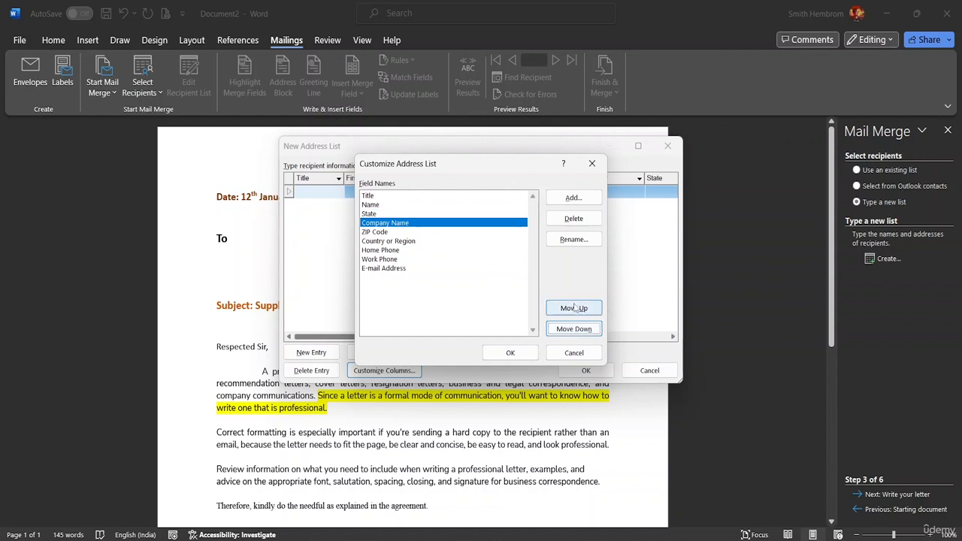
click(574, 308)
- Delete the State and ZIP Code fields from the address list columns
click(373, 224)
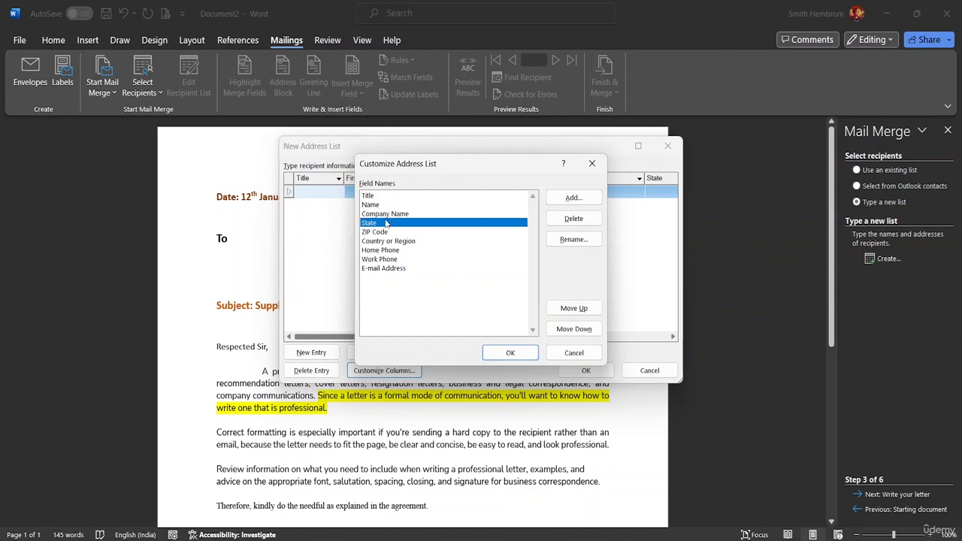
click(574, 218)
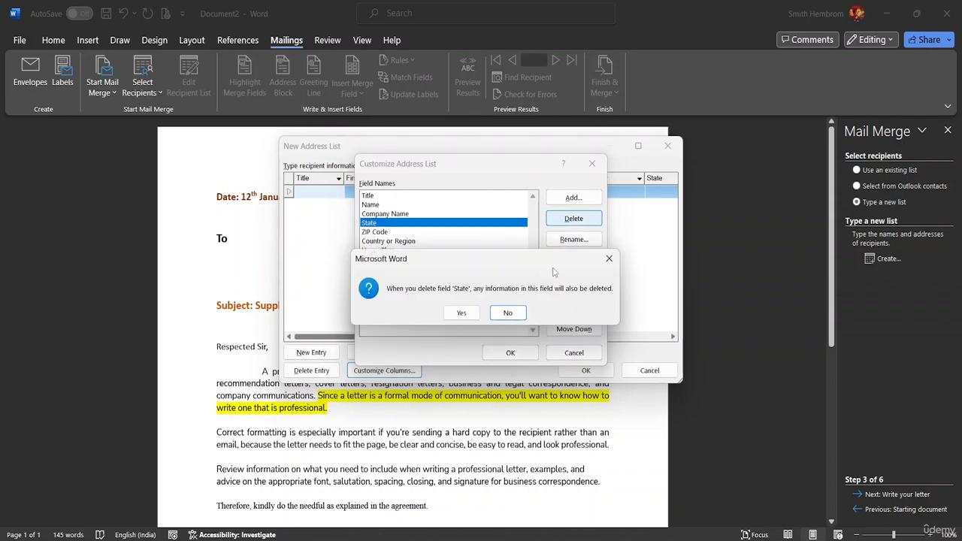
click(460, 316)
click(410, 224)
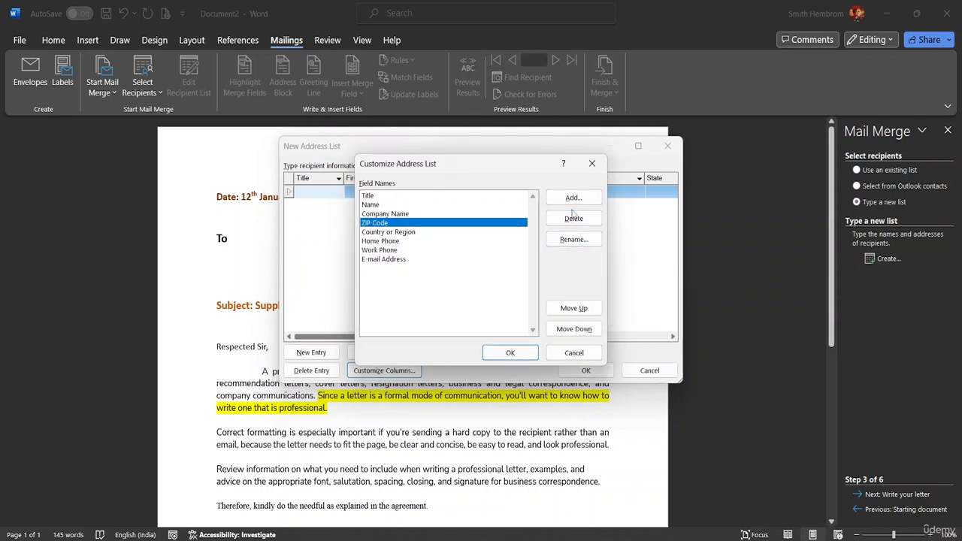
click(570, 219)
click(460, 315)
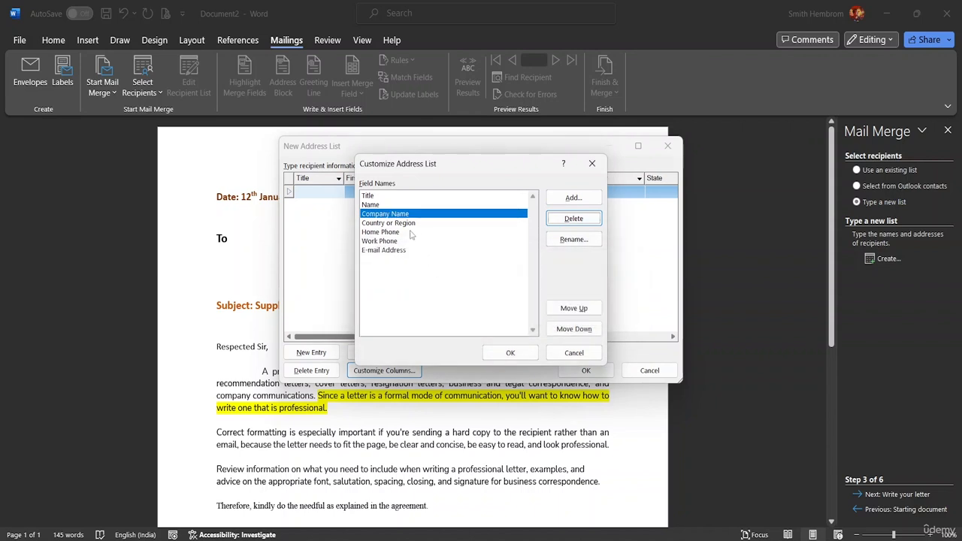
- Delete the Country or Region and Home Phone fields and apply the customized columns to the new address list
click(404, 224)
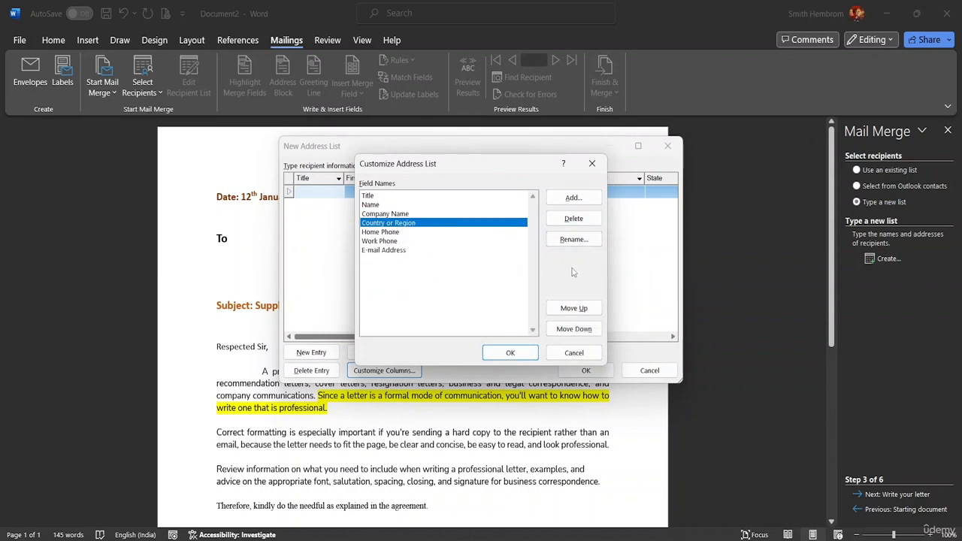
click(557, 222)
click(463, 313)
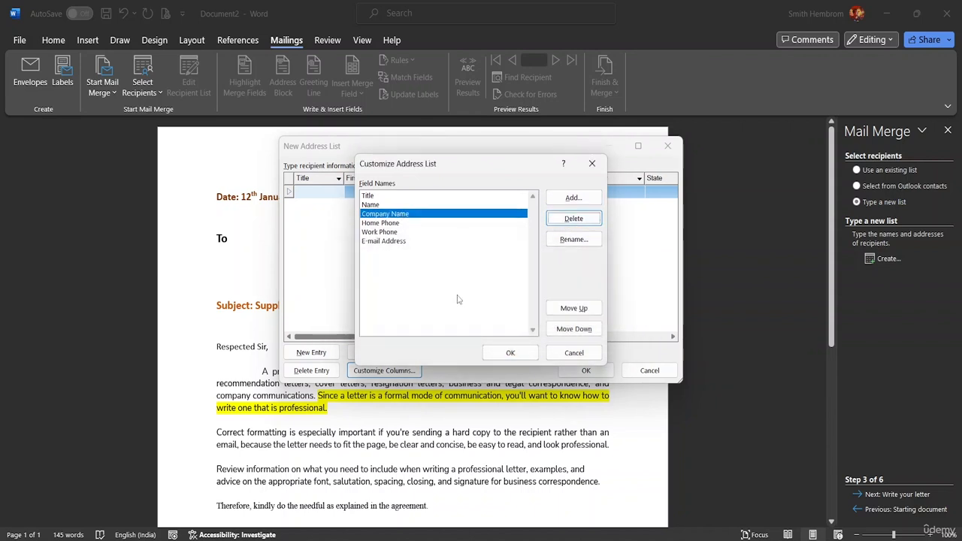
click(411, 224)
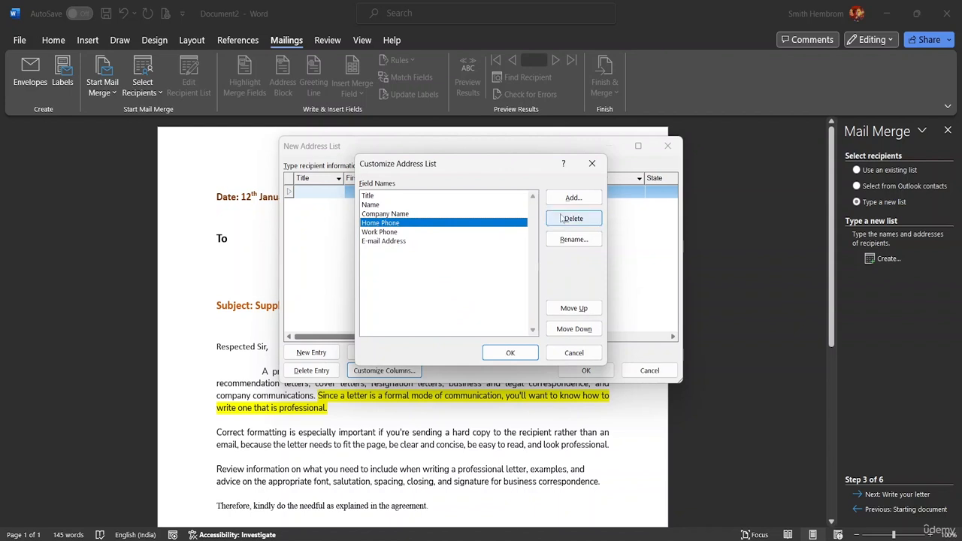
click(572, 219)
click(463, 315)
click(410, 224)
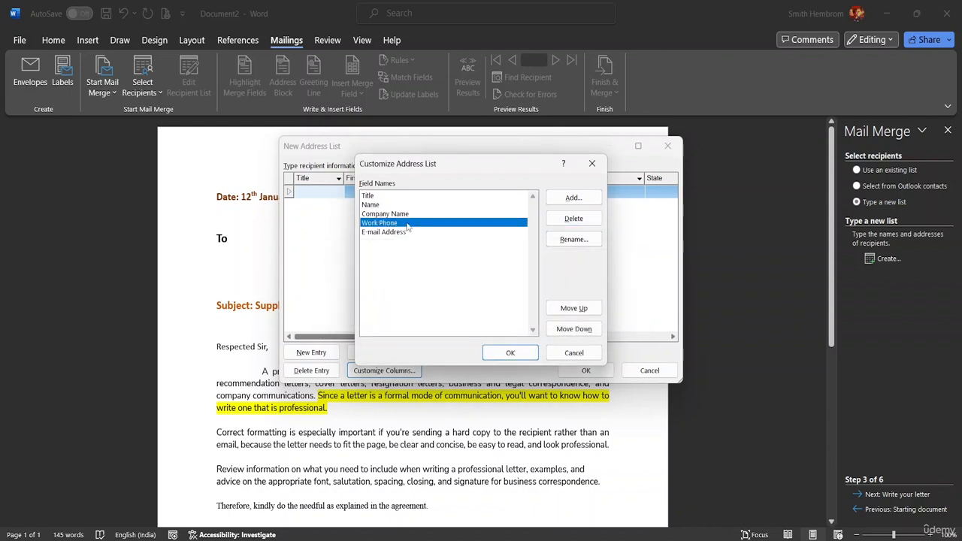
click(512, 353)
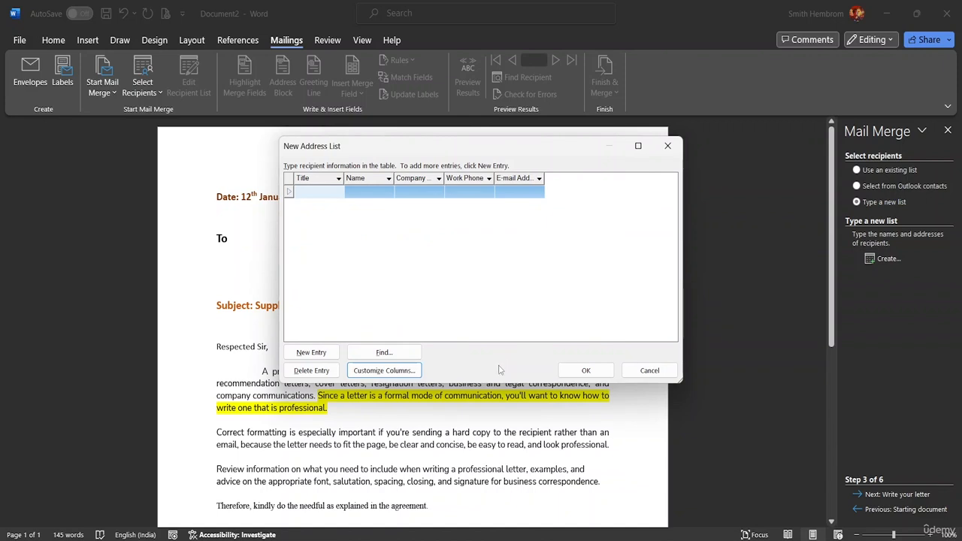
click(401, 371)
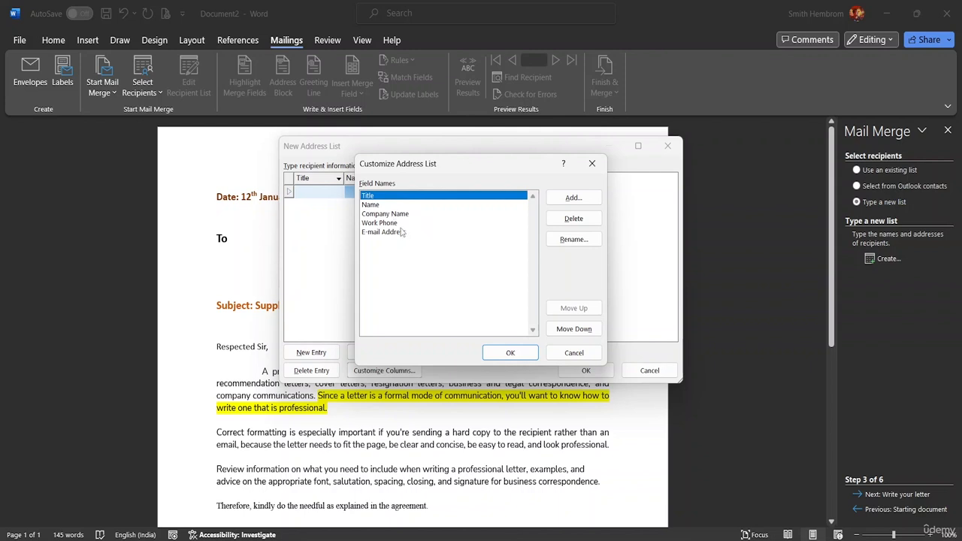
click(309, 194)
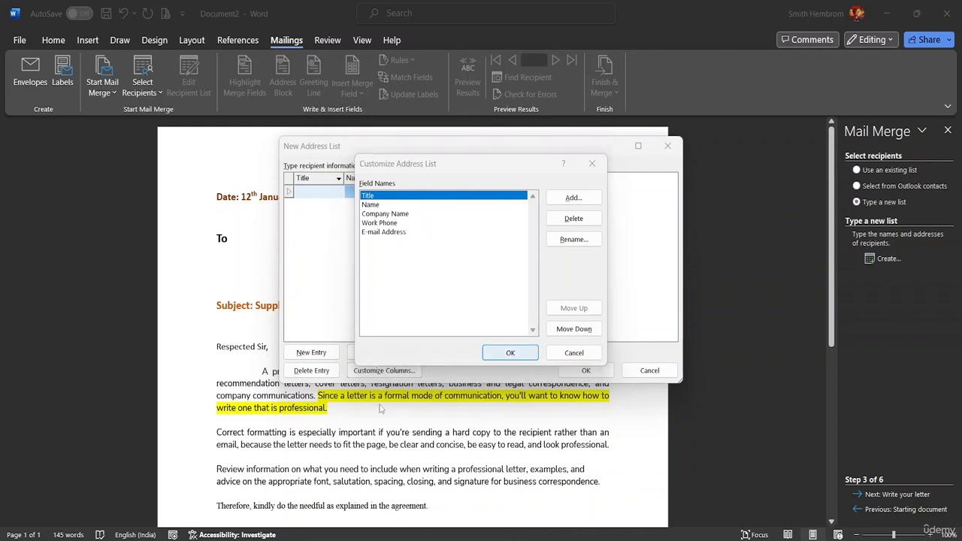
click(512, 353)
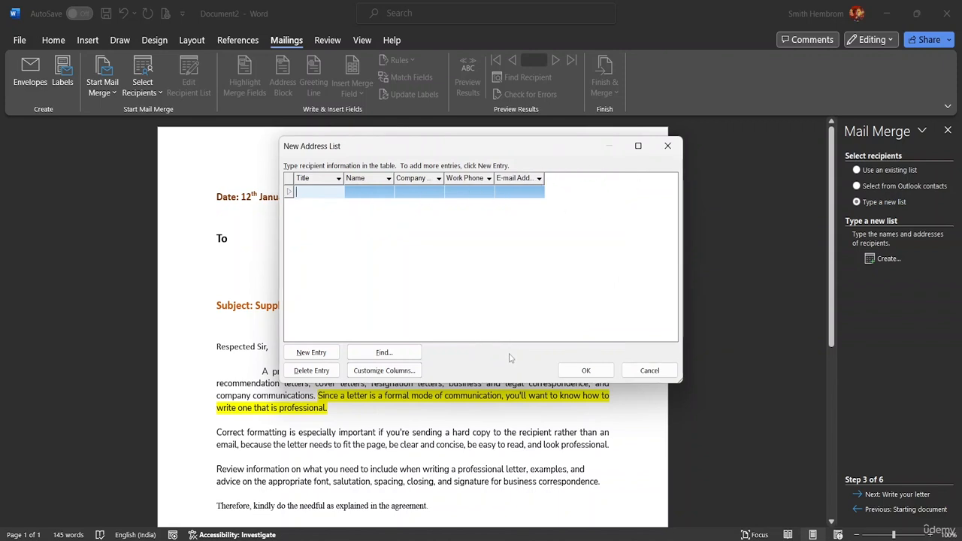
click(381, 370)
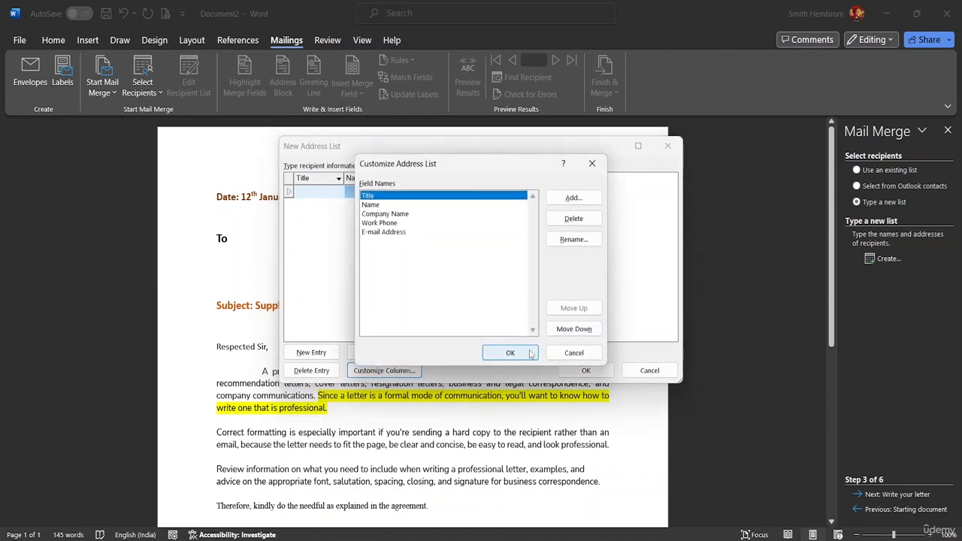
click(574, 199)
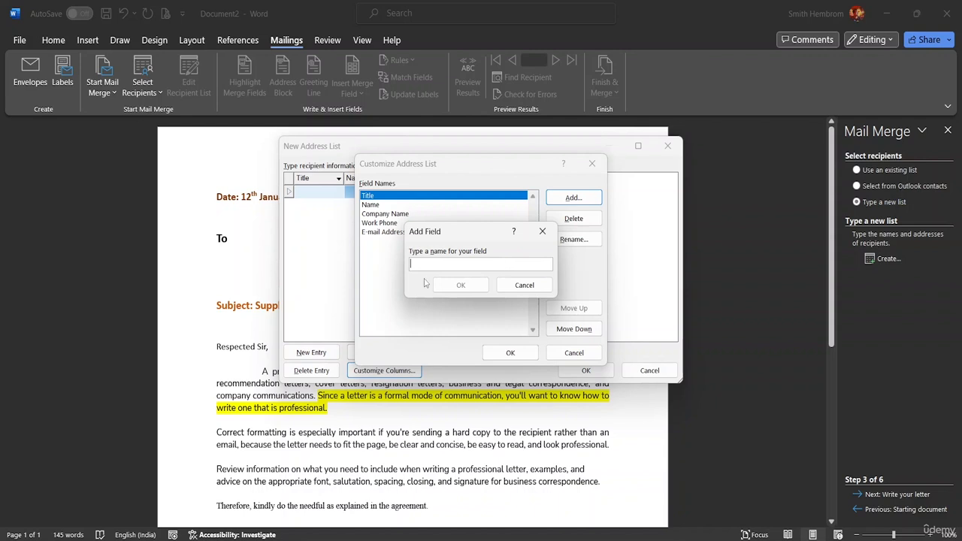
click(536, 288)
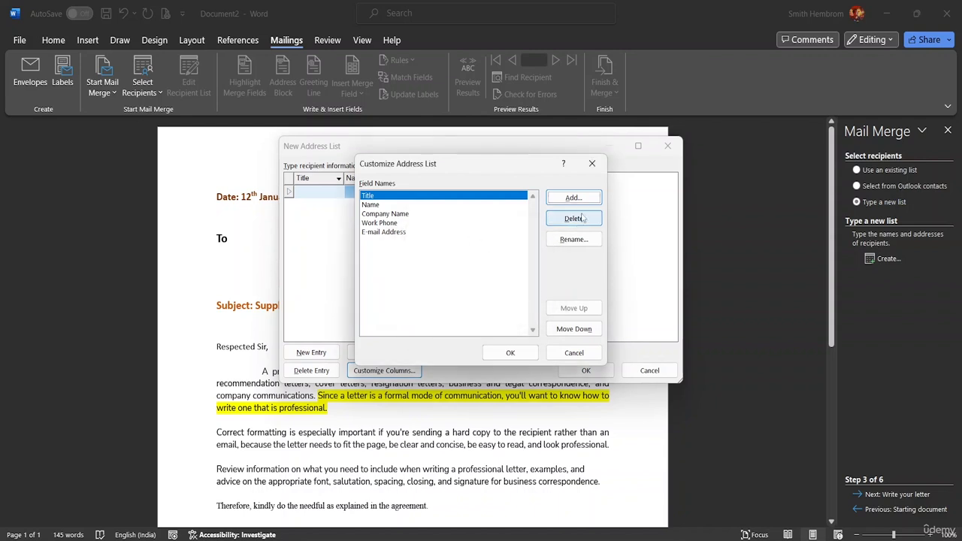
click(511, 353)
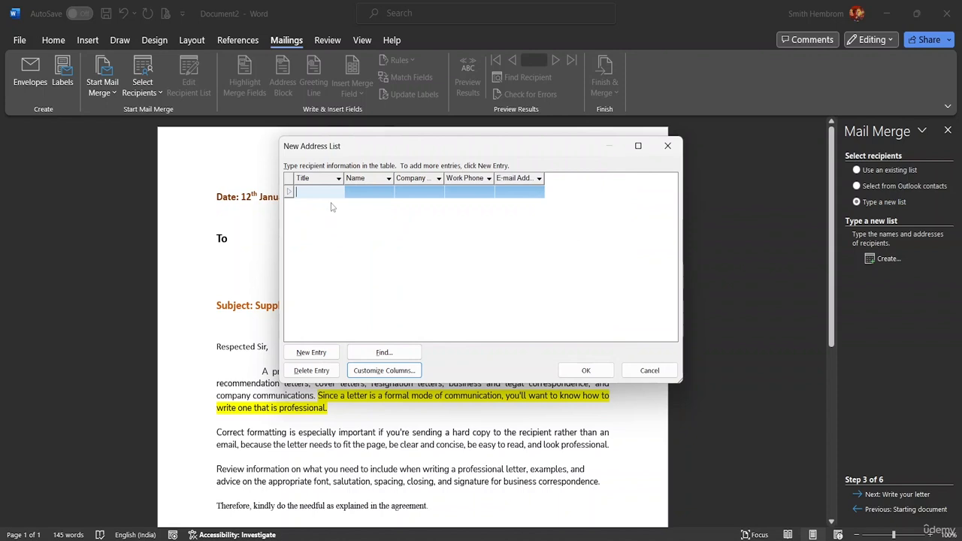
- Fill in the first address list entry with the title Mr., the recipient's name and the company name BSB Group
text(Mr.)
click(371, 191)
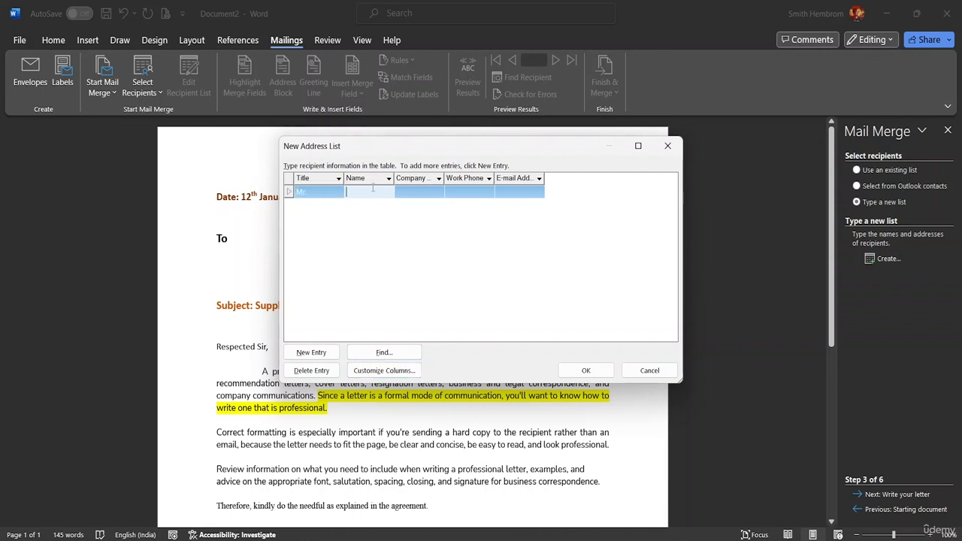
text(Adam)
click(412, 193)
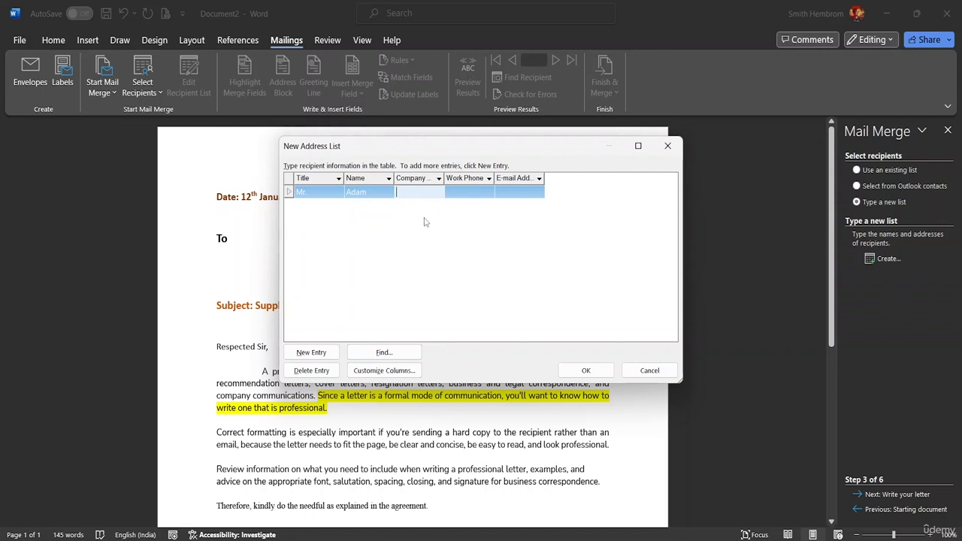
text(BSB Group)
click(473, 194)
click(482, 193)
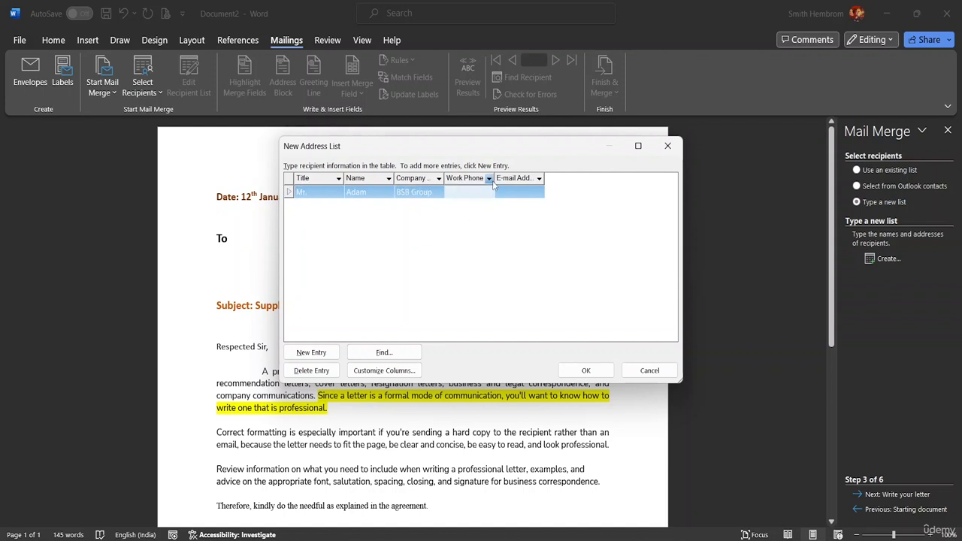
- Reopen the column customization and delete the Work Phone field from the address list
click(372, 378)
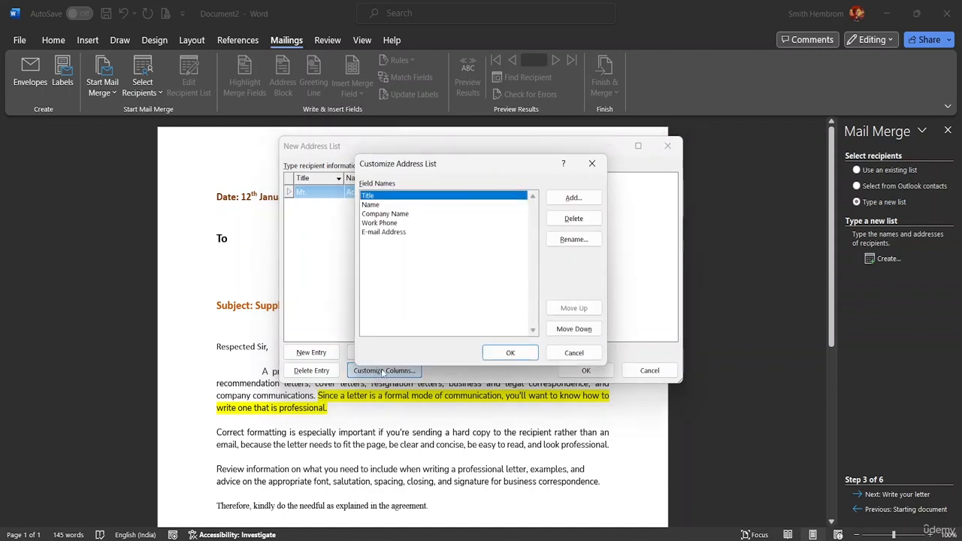
click(416, 223)
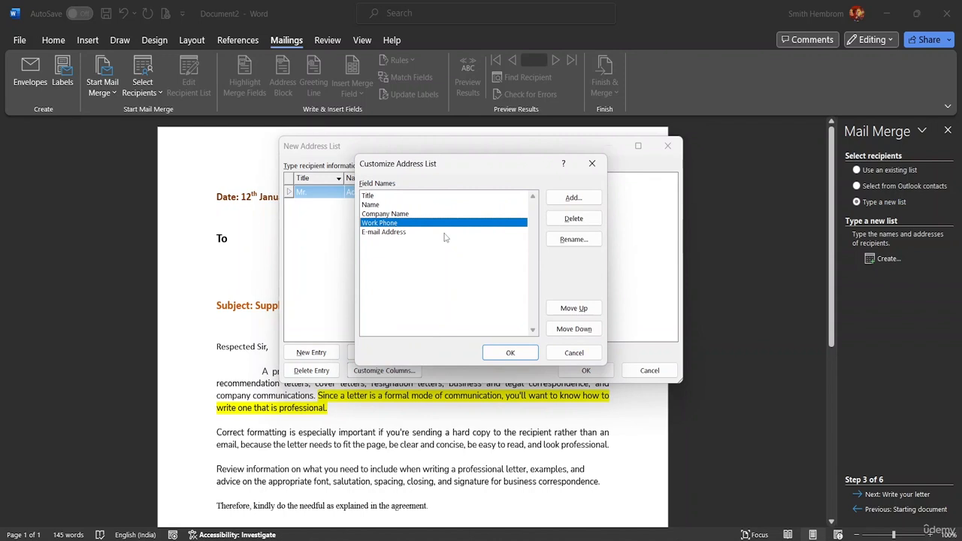
click(574, 218)
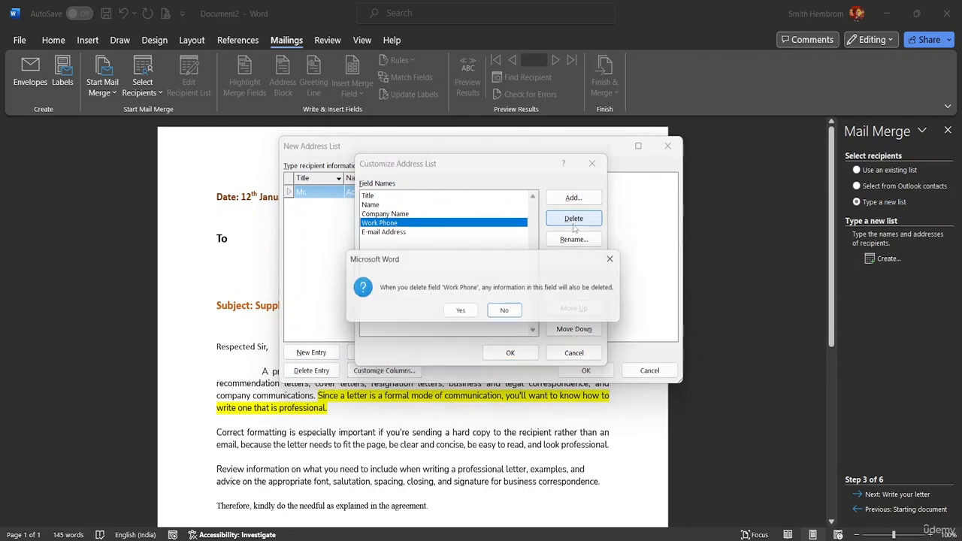
click(462, 313)
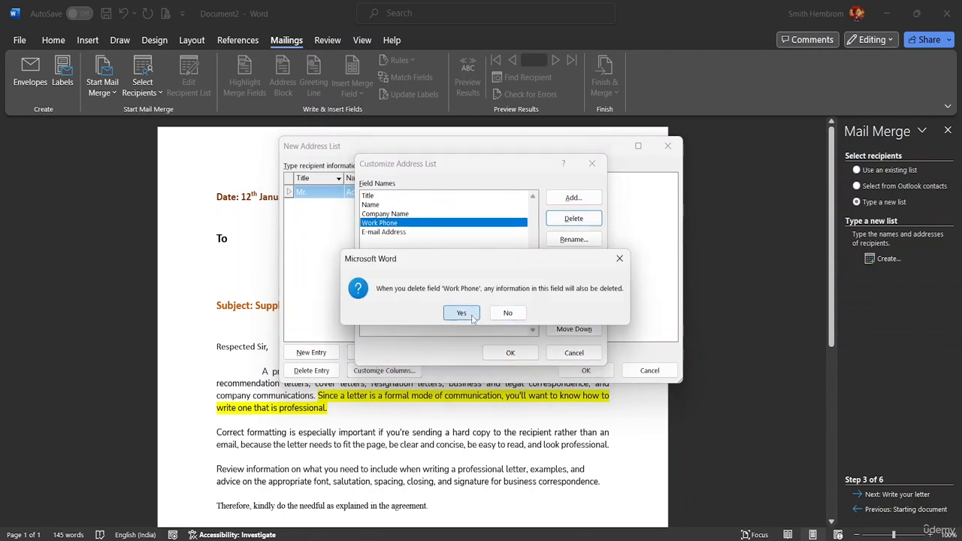
- Add a new field named Designation after Company Name in the address list columns
click(573, 198)
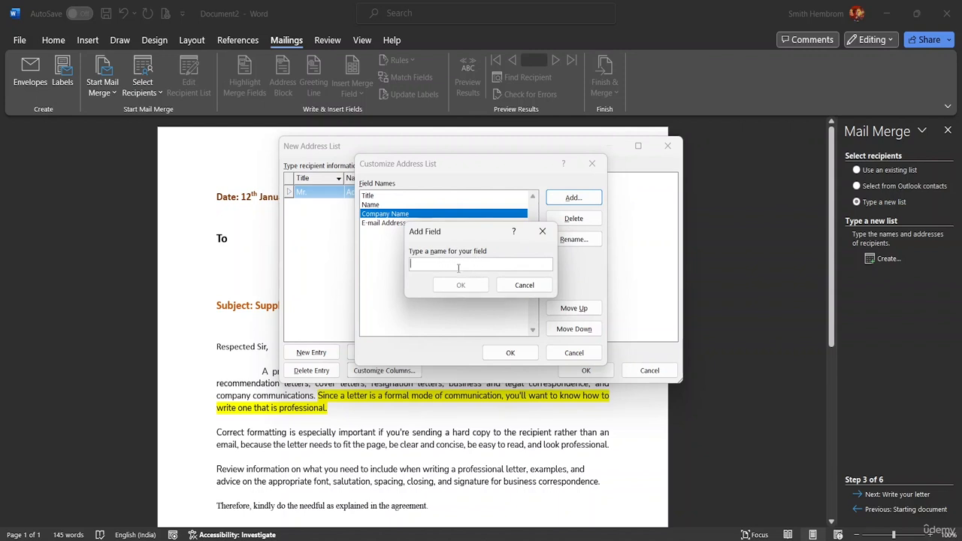
text(Designation)
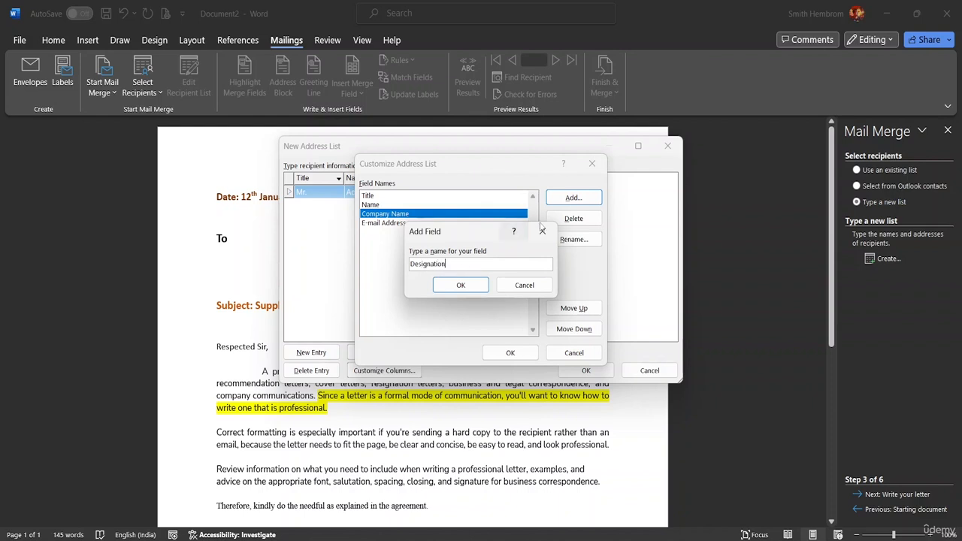
click(461, 286)
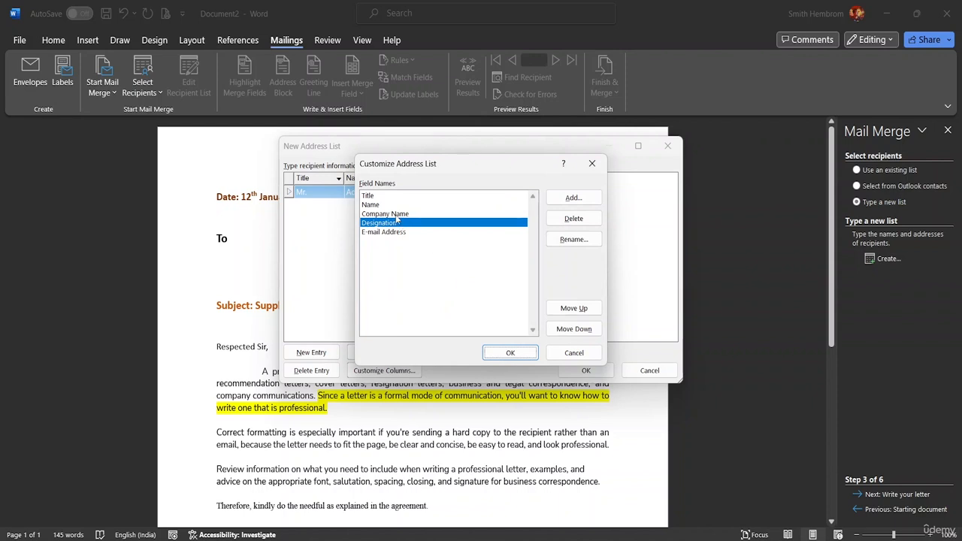
- Place the Designation field above Company Name and enter Operation Manager as the first entry's designation
click(576, 310)
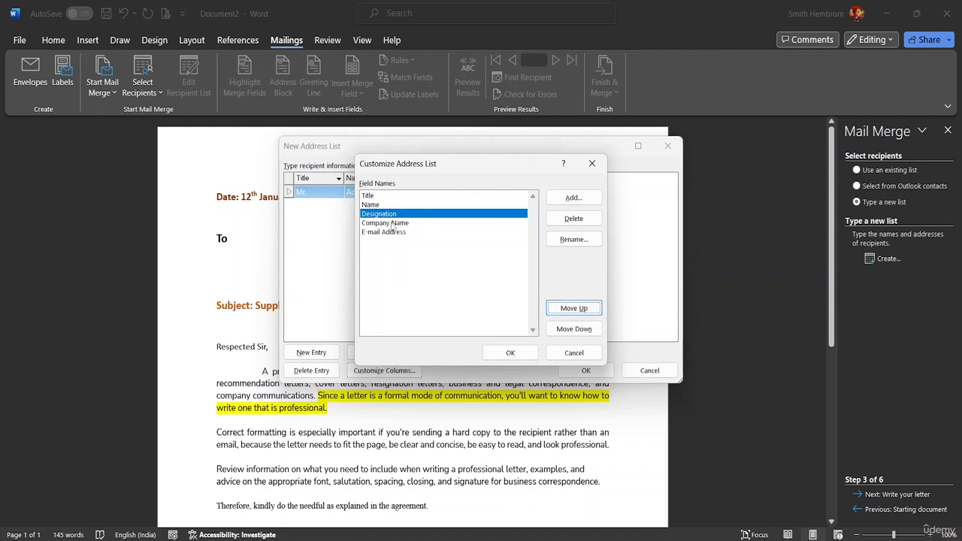
click(522, 357)
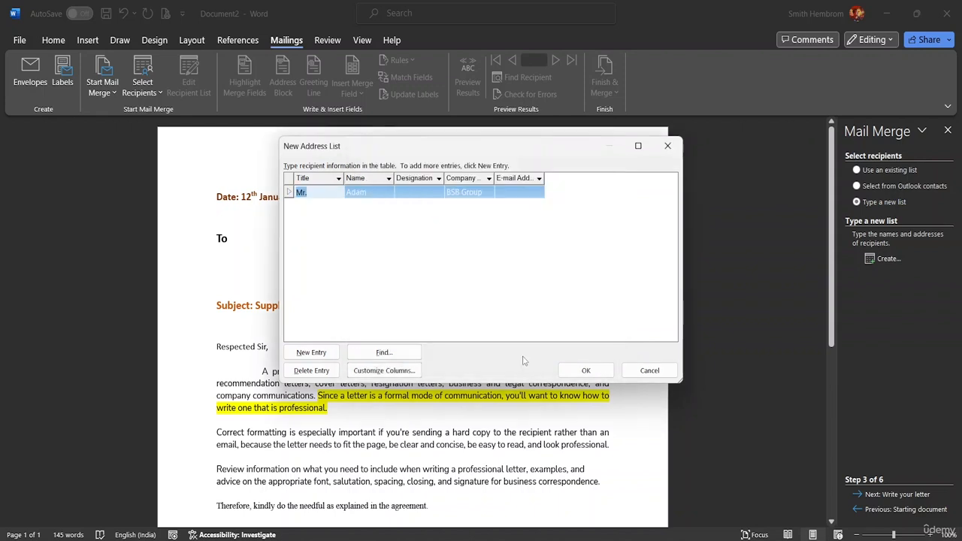
click(413, 194)
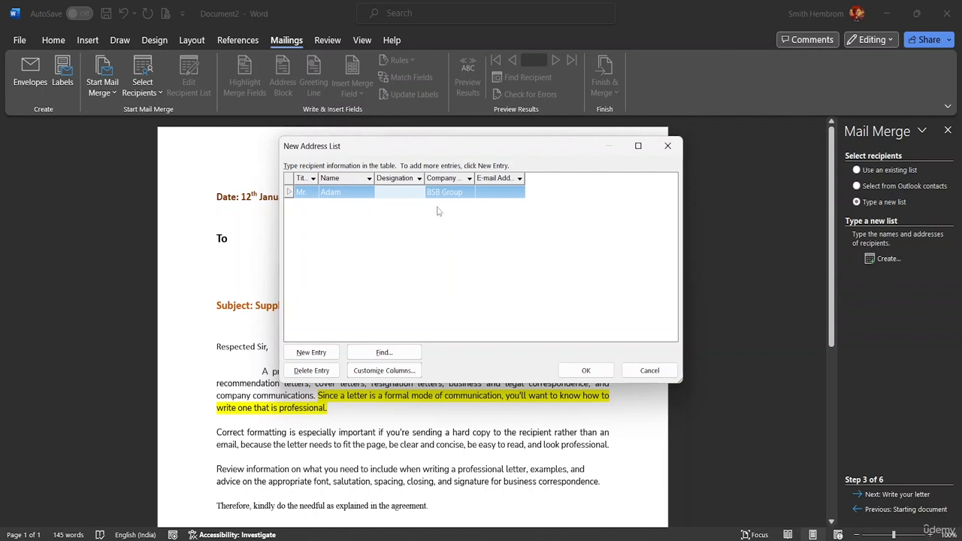
click(380, 193)
text(Operatioo)
text( Man)
text(ager)
drag(424, 185, 448, 184)
- Fill in the first entry's e-mail address and widen the E-mail Address column to fit it
click(509, 193)
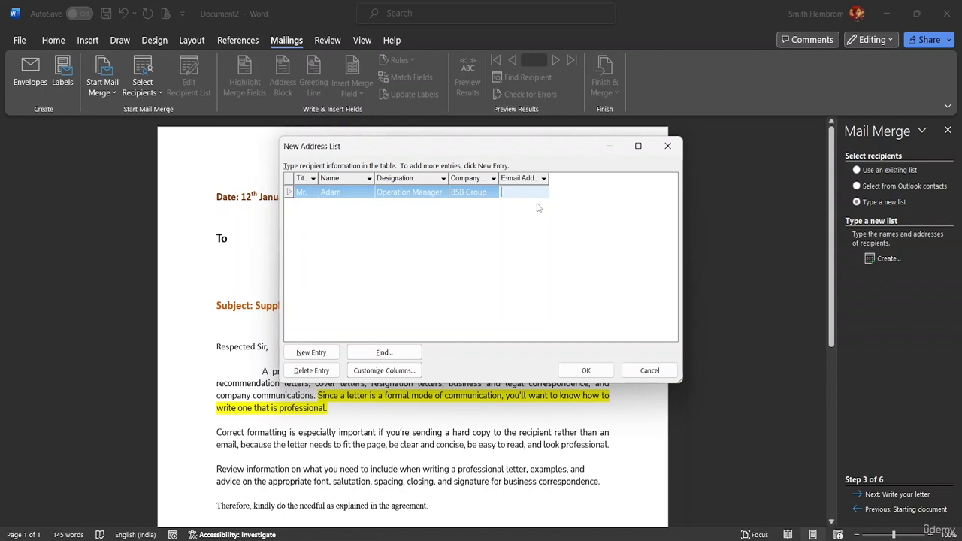
drag(547, 179, 608, 178)
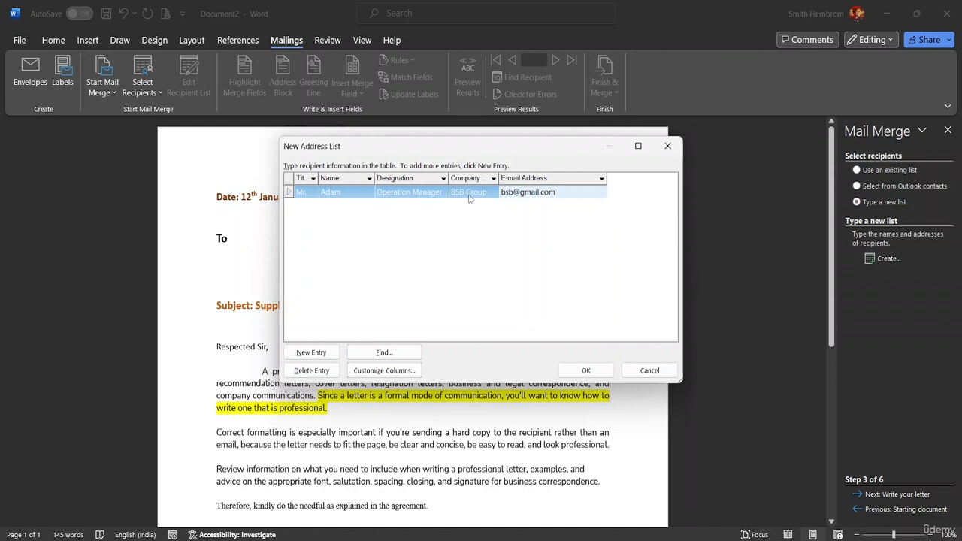
- Add a second entry to the address list with the title Mr. and the recipient's name
click(312, 355)
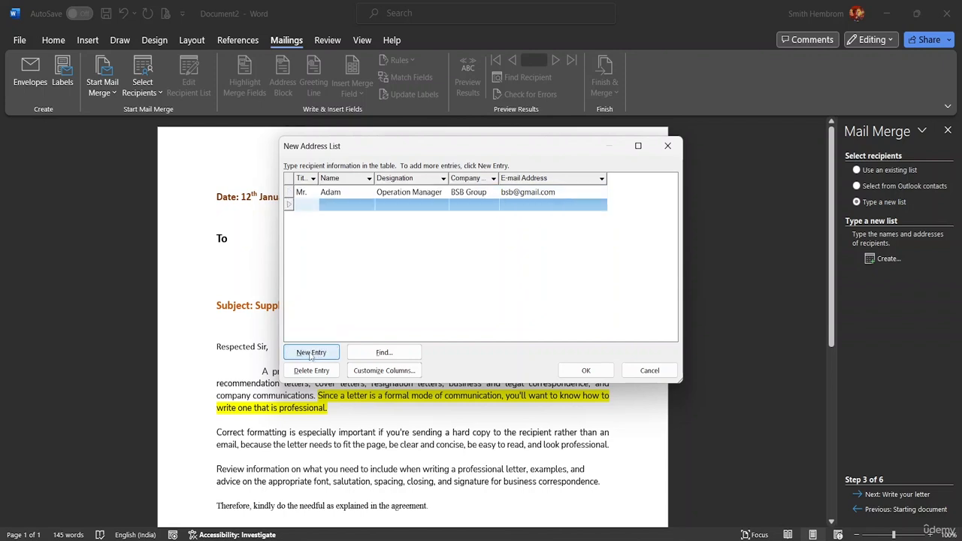
text(Mr.)
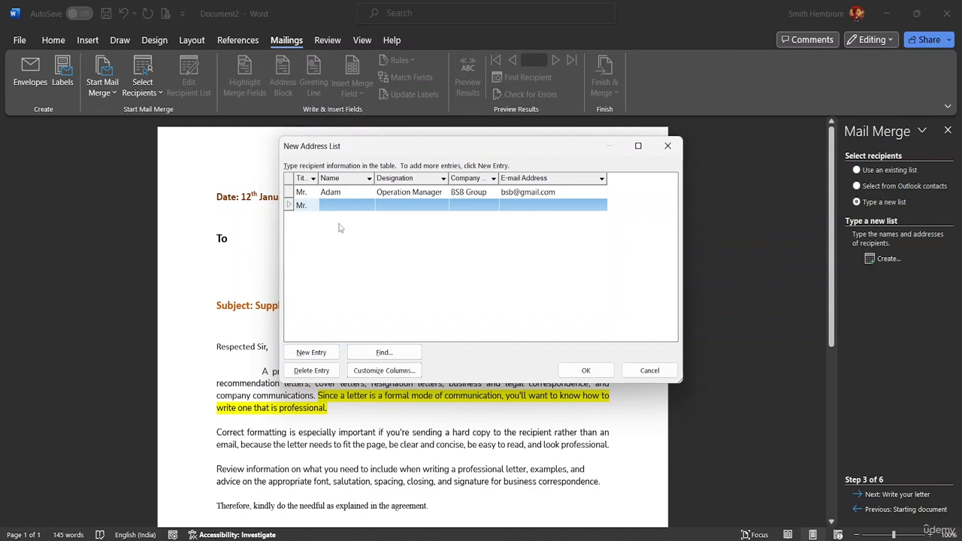
click(327, 200)
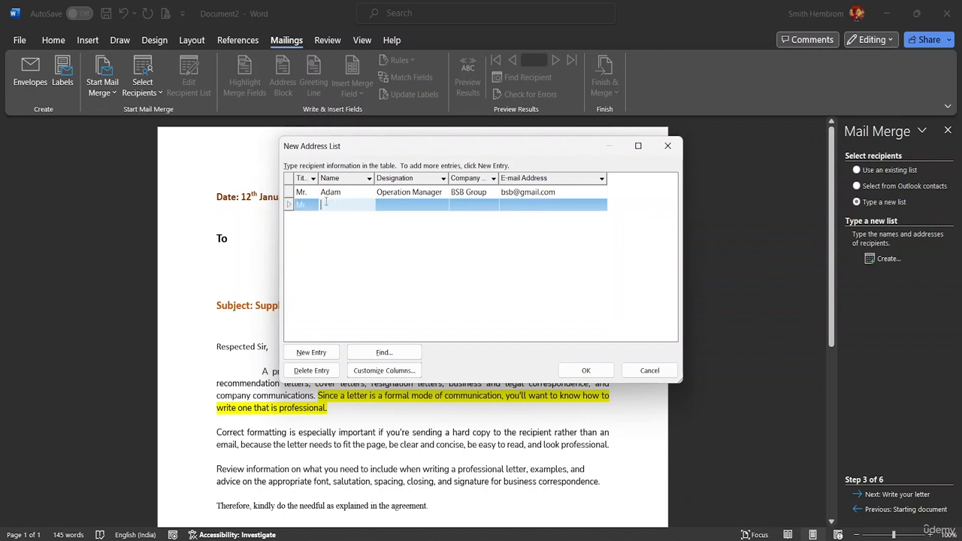
text(Ricky)
- Complete the second entry with designation CEO, company TTR Foundation and the recipient's e-mail address, and start another entry
click(386, 200)
text(C)
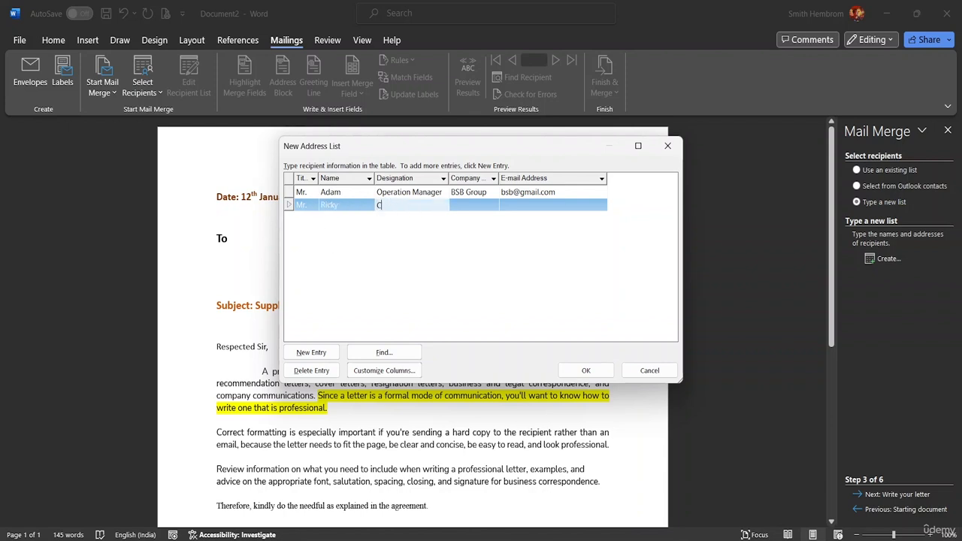
text(EO)
click(463, 202)
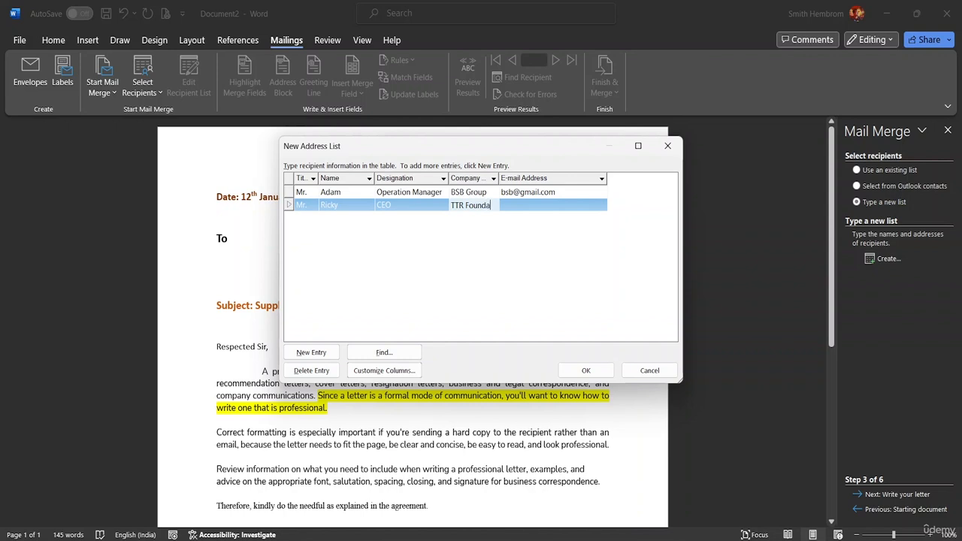
text(on)
drag(497, 179, 518, 178)
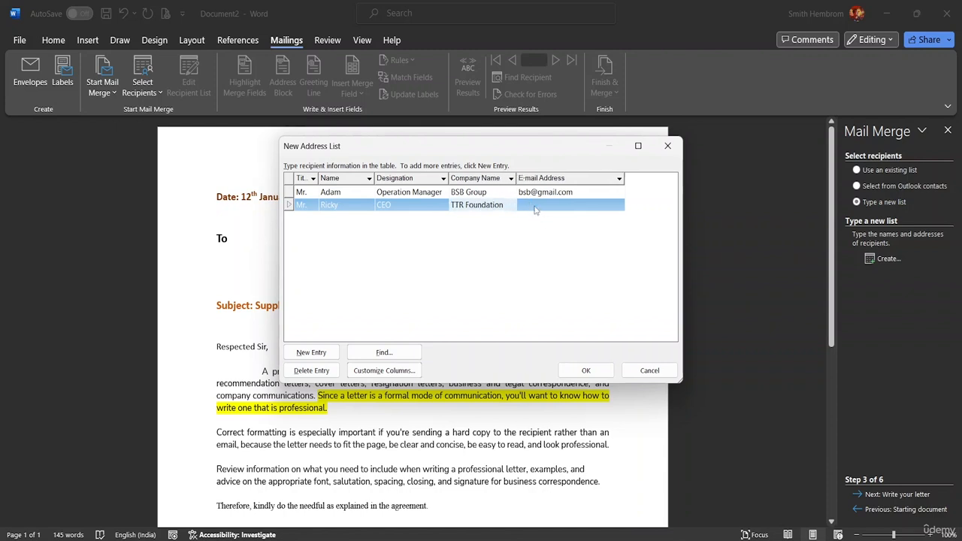
click(532, 205)
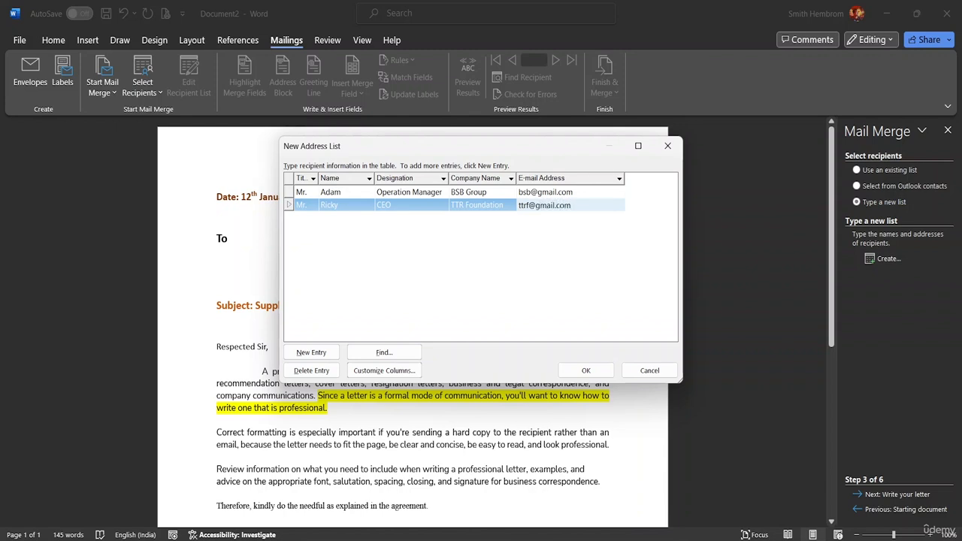
click(324, 351)
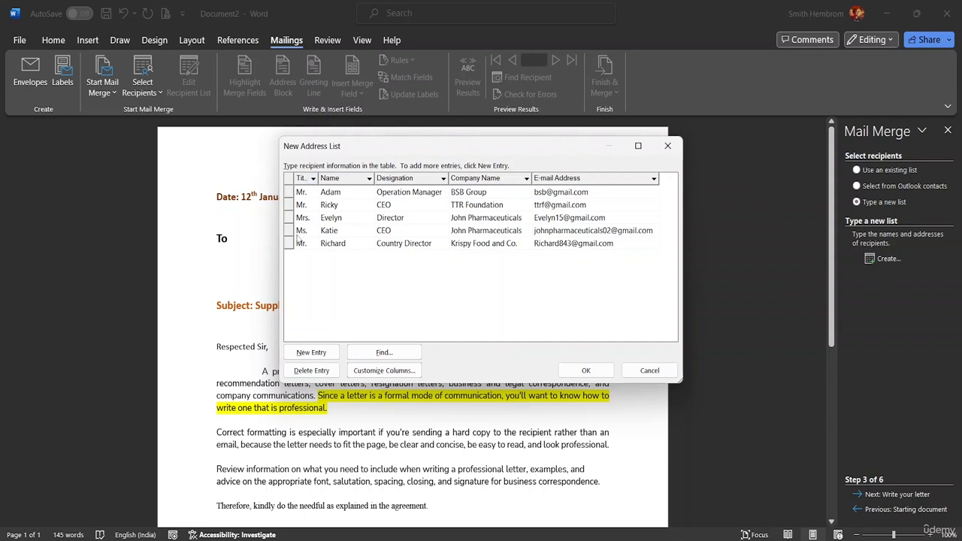
- Add a blank entry at the end of the address list and delete it again
click(311, 352)
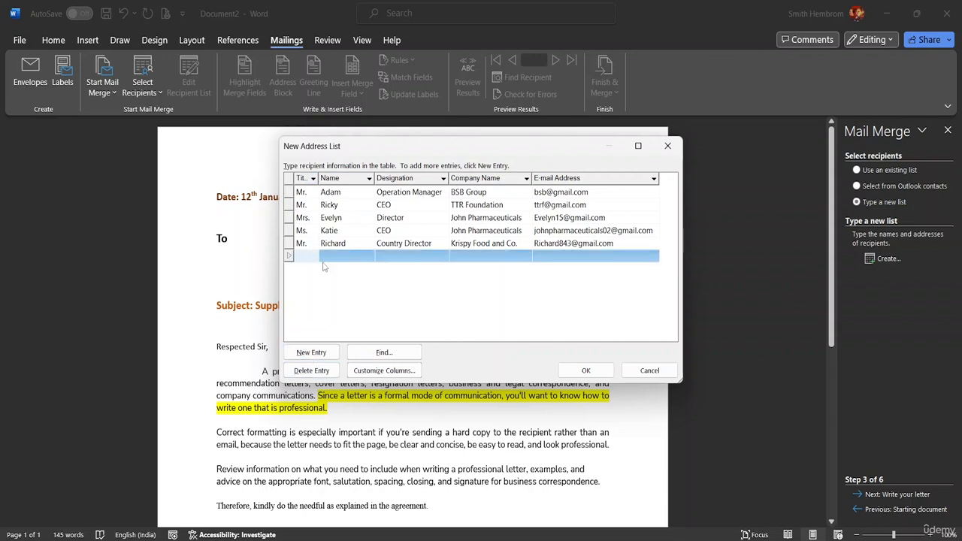
click(428, 255)
click(463, 260)
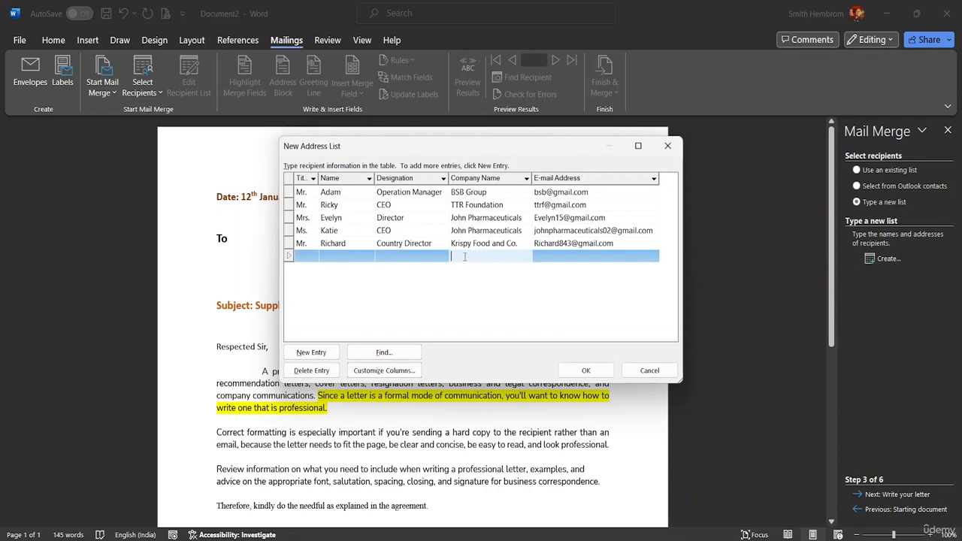
click(323, 371)
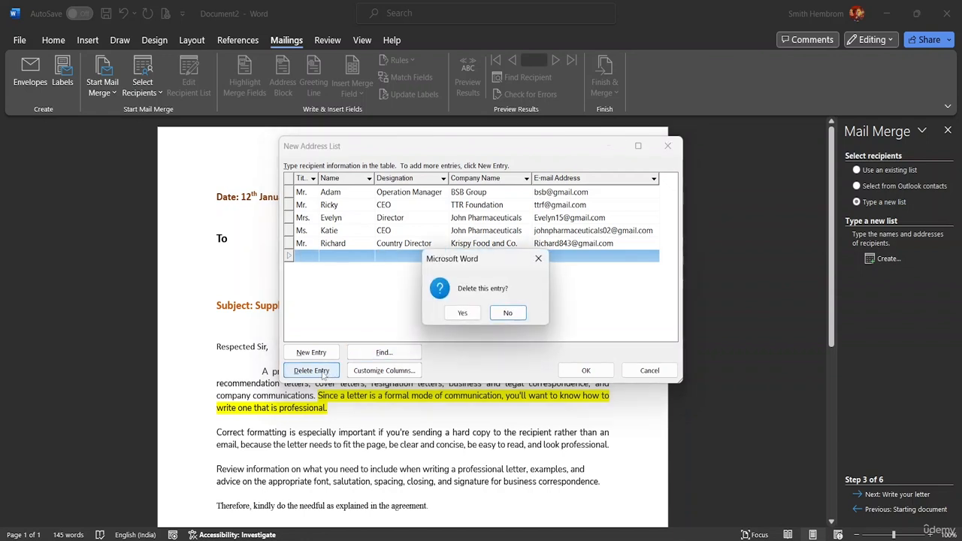
click(463, 313)
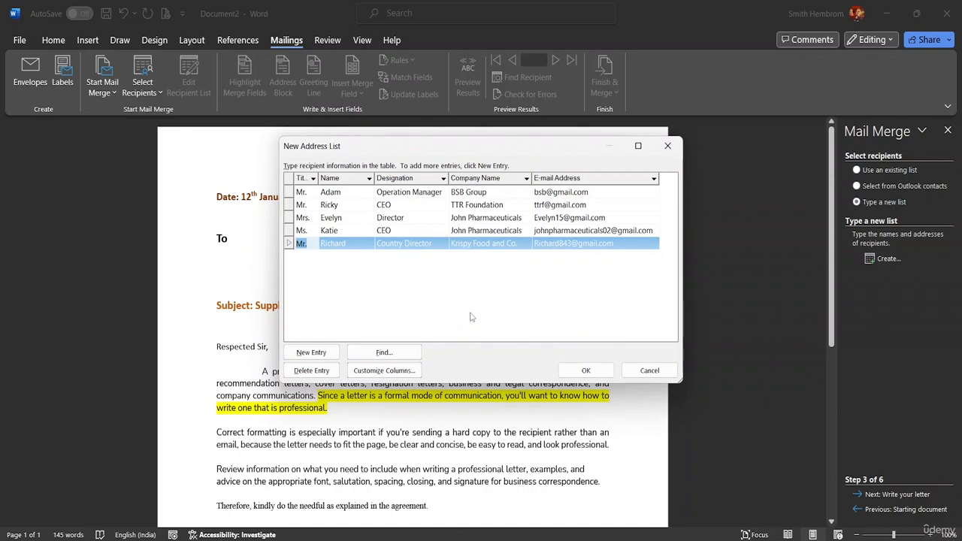
click(431, 316)
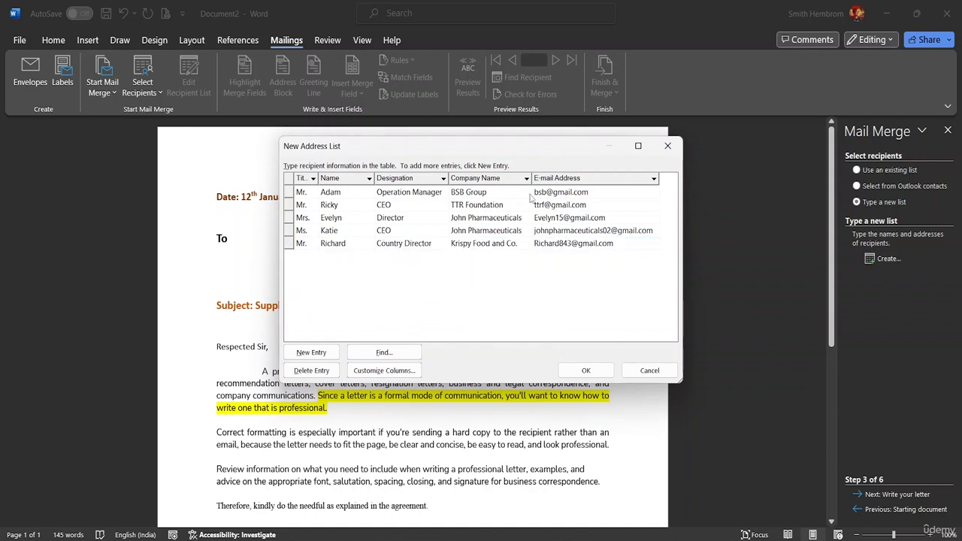
- View the sort and filter options of the Title column and the column customization of the address list
click(312, 178)
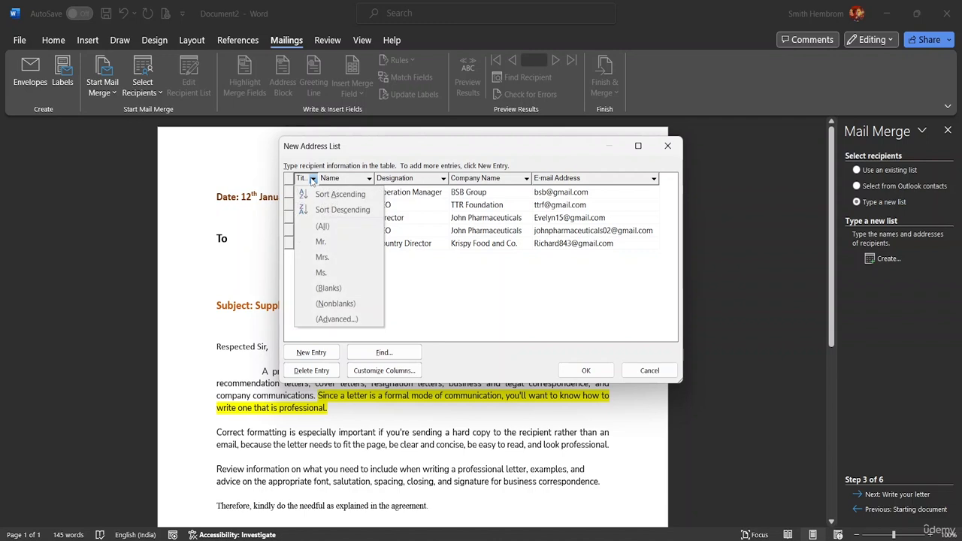
click(313, 179)
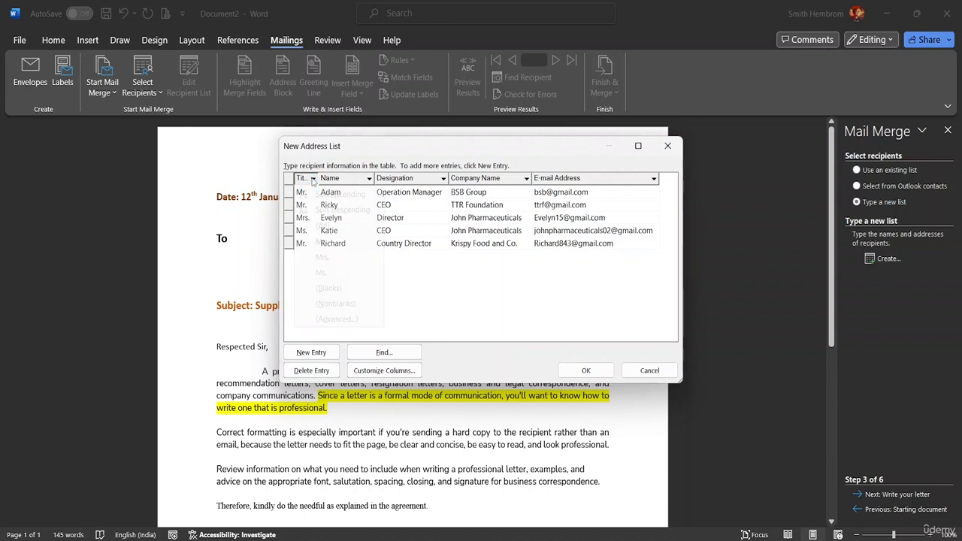
click(314, 179)
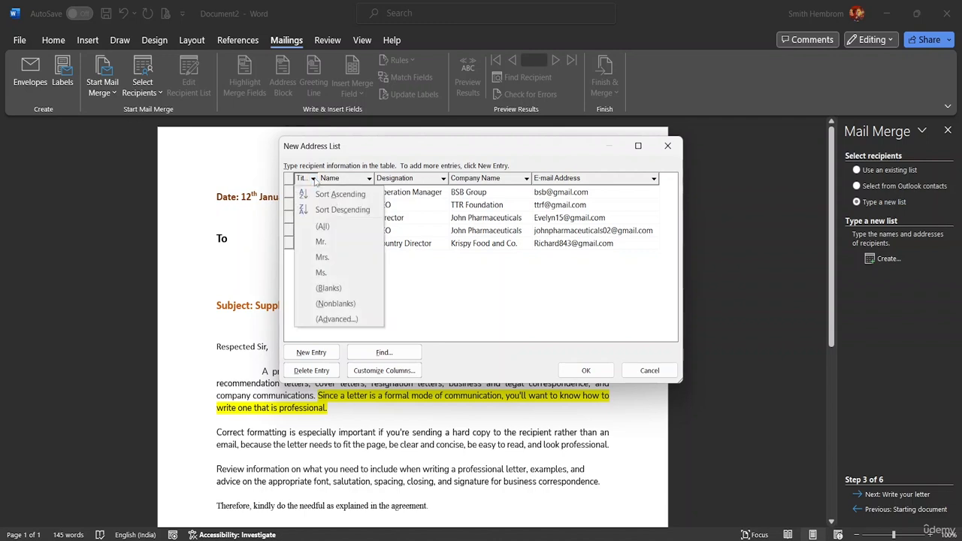
click(518, 325)
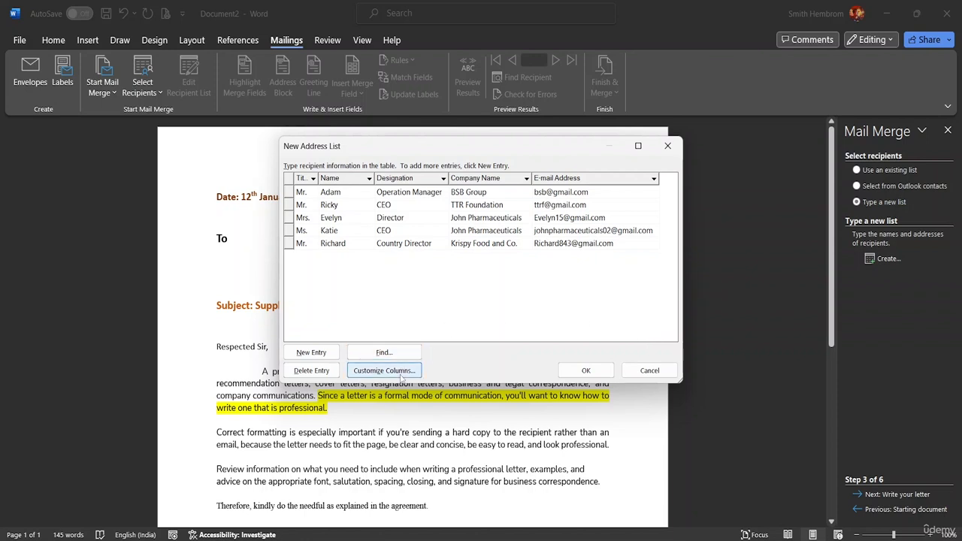
click(385, 371)
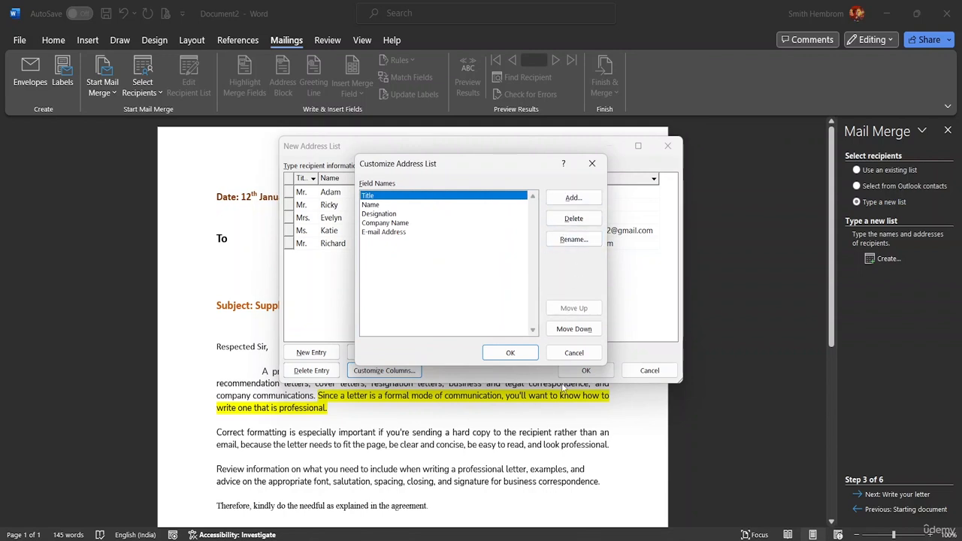
click(575, 353)
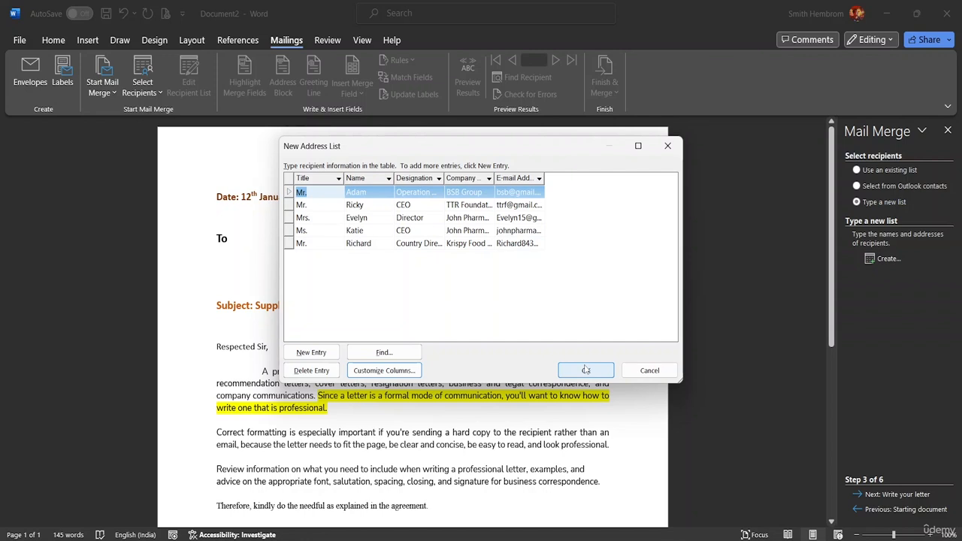
- Accept the address list and save it as Mail Merge List in the MS Word Advanced Resource File folder
click(586, 370)
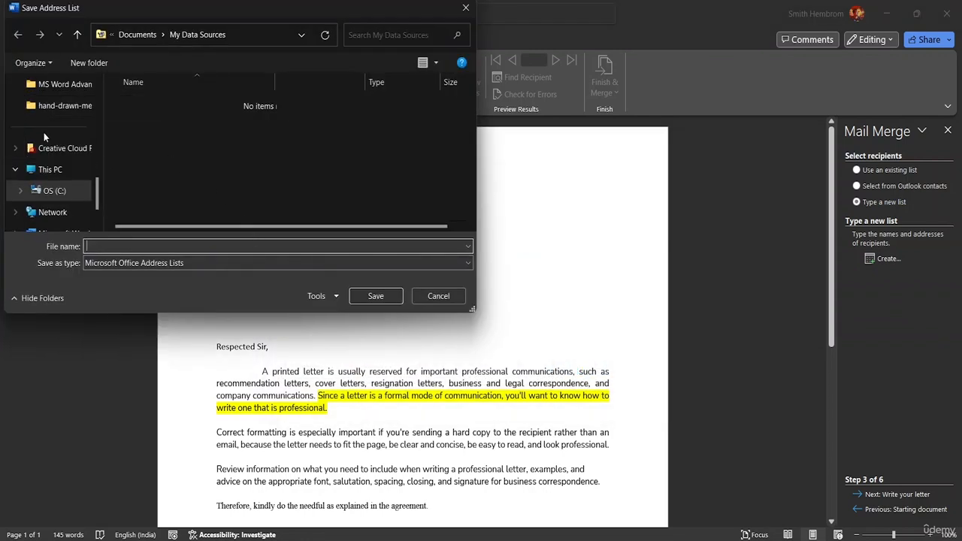
scroll(70, 142, up, 1)
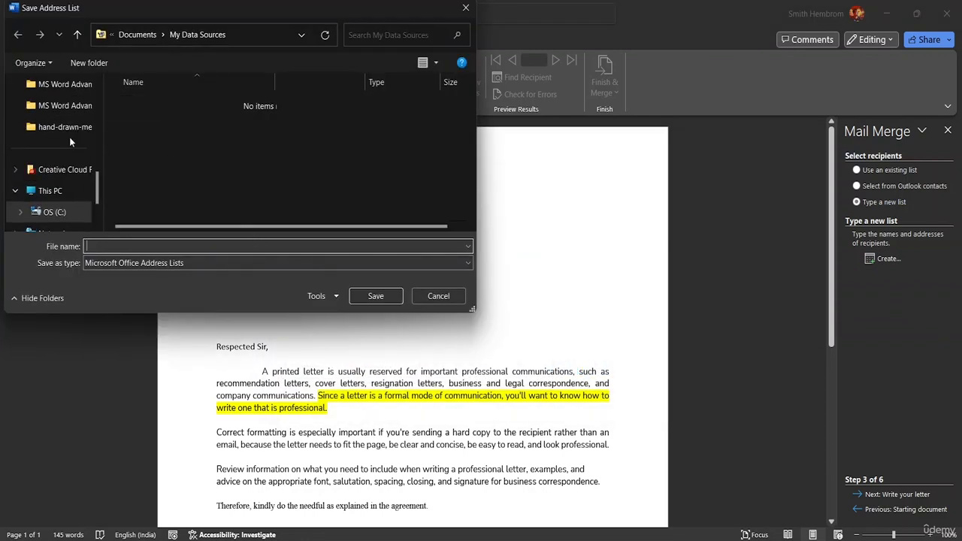
click(60, 84)
click(106, 246)
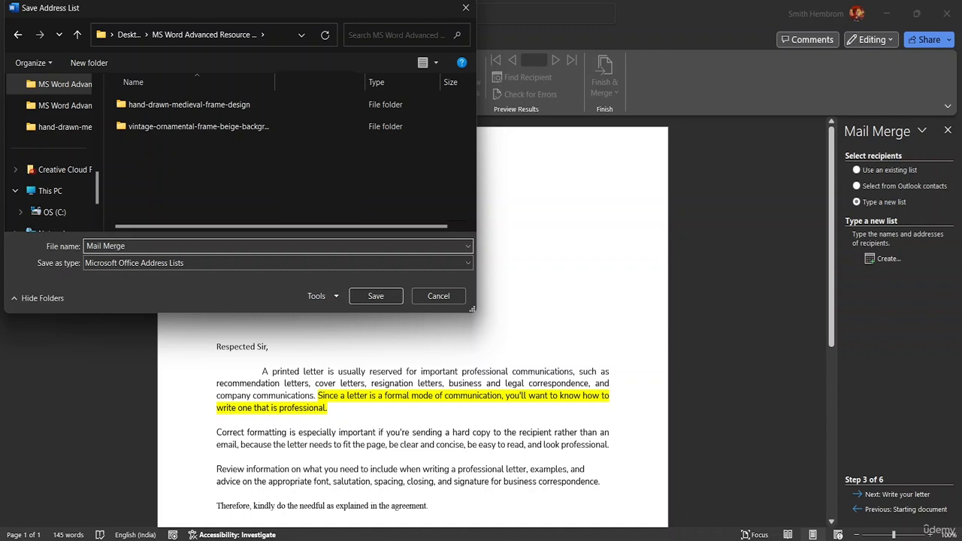
text(Mail Merge LOS)
click(382, 295)
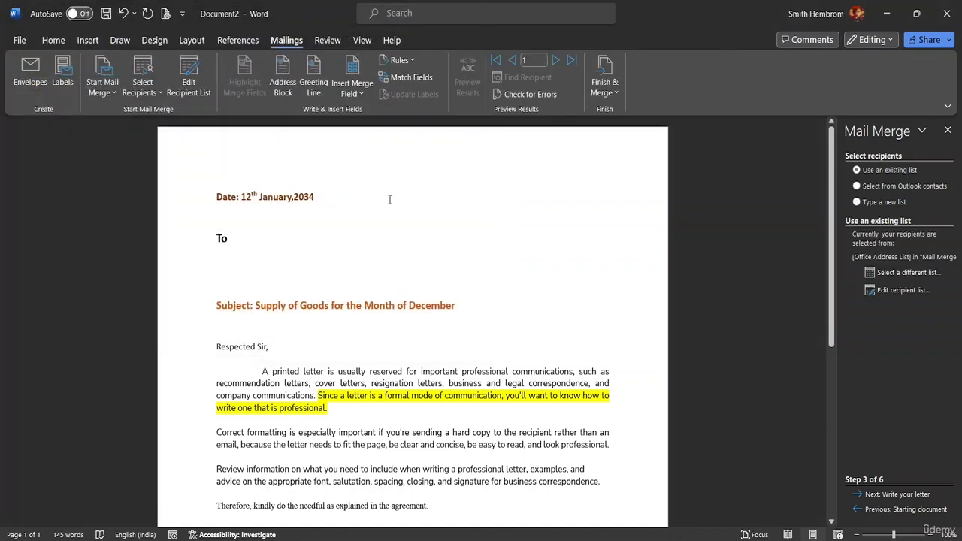
- Review the mail merge recipient list, excluding the first recipient from the merge and including it again
click(143, 90)
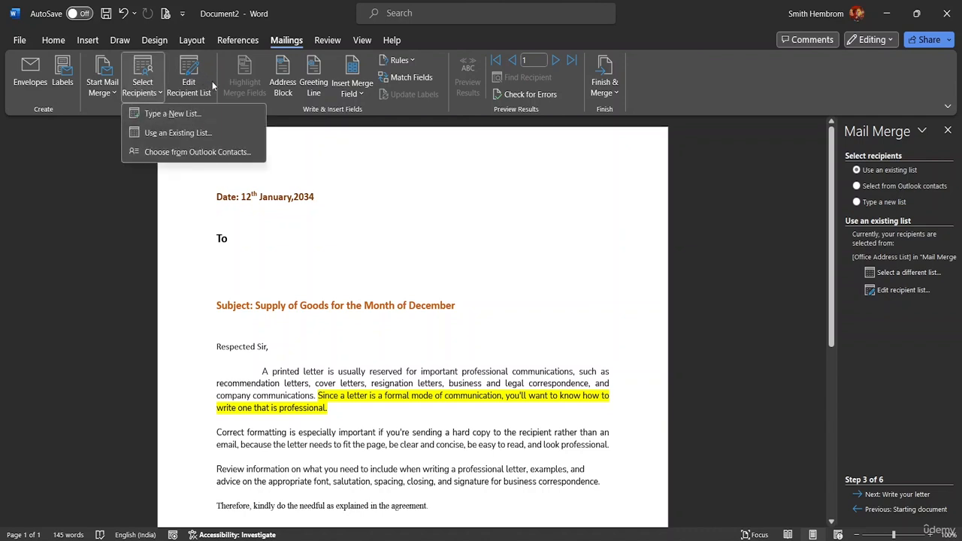
click(189, 76)
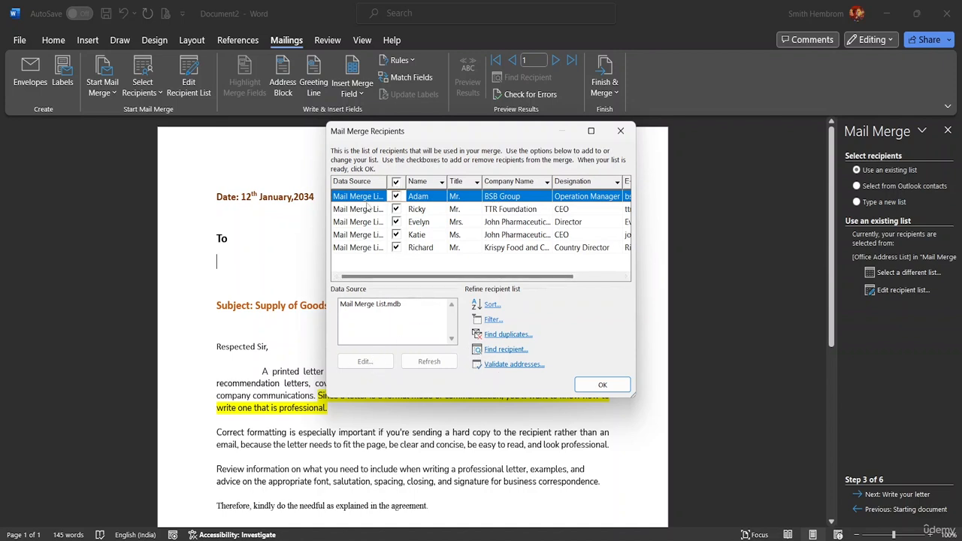
drag(504, 279, 470, 282)
click(510, 210)
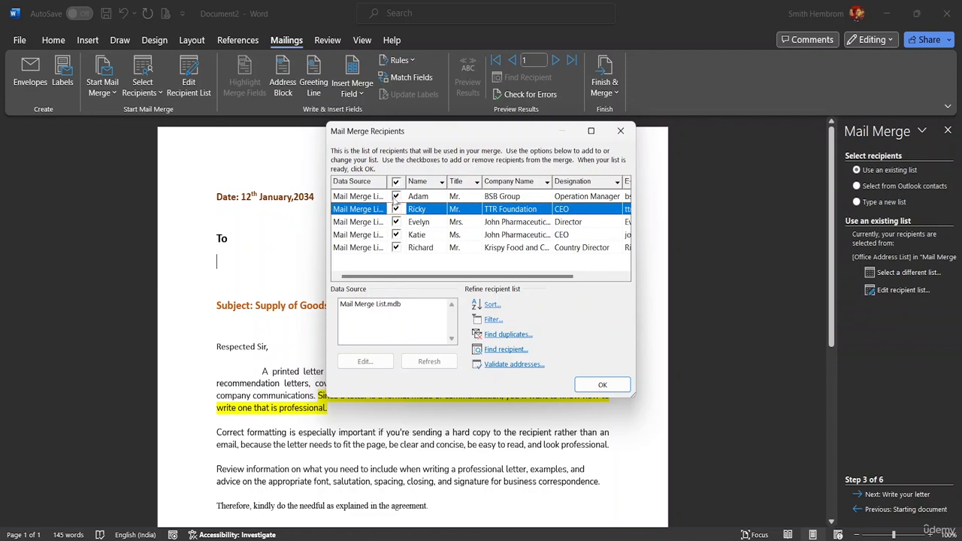
click(396, 197)
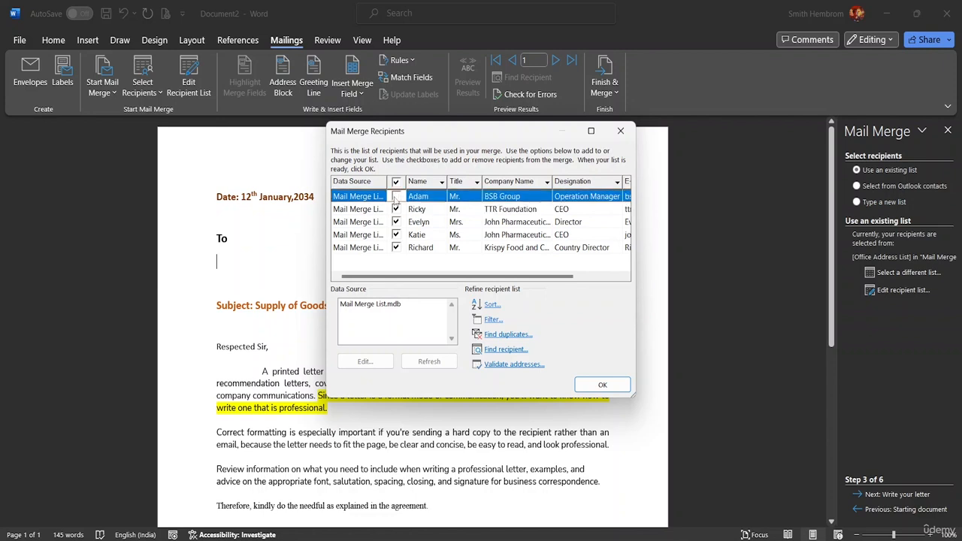
click(397, 198)
click(585, 384)
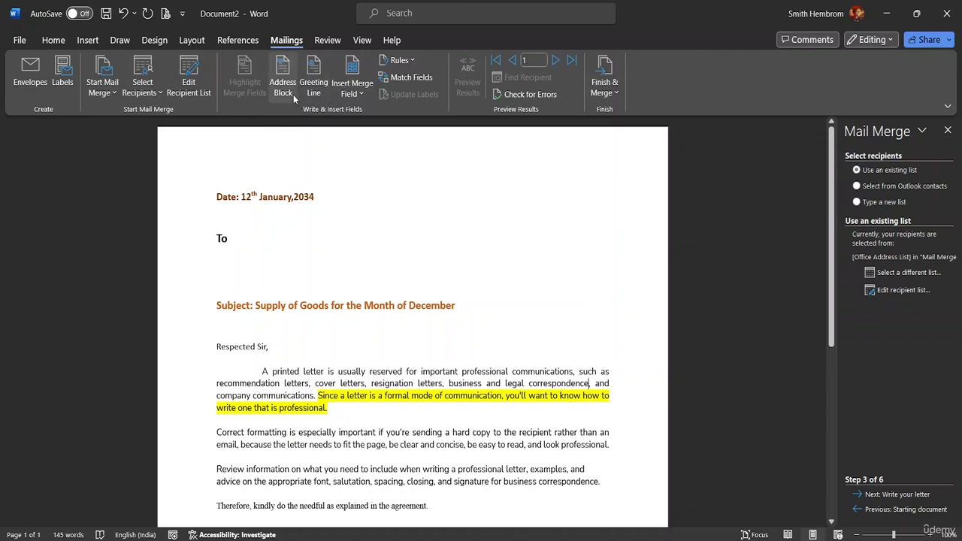
click(359, 95)
click(359, 95)
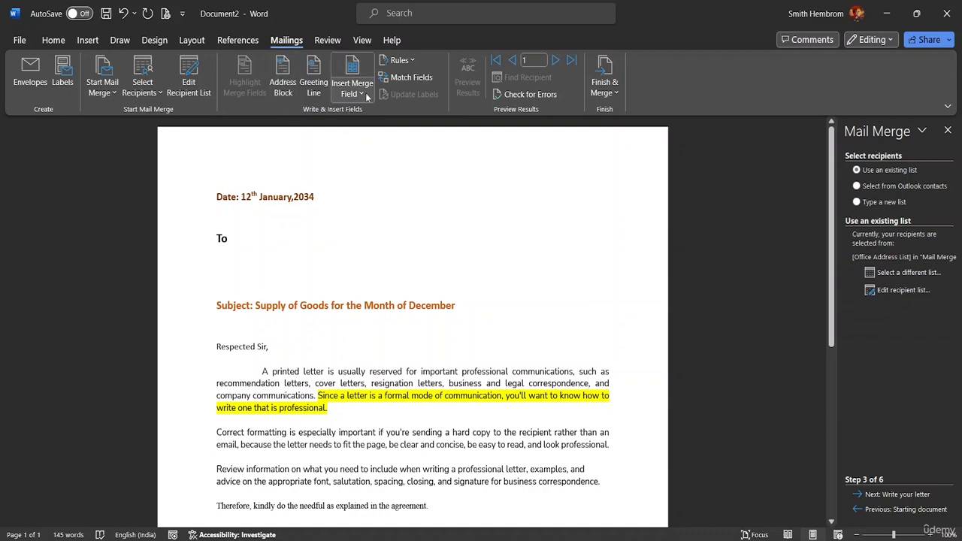
- Insert the Title and Name merge fields side by side on the empty line below "To"
click(218, 257)
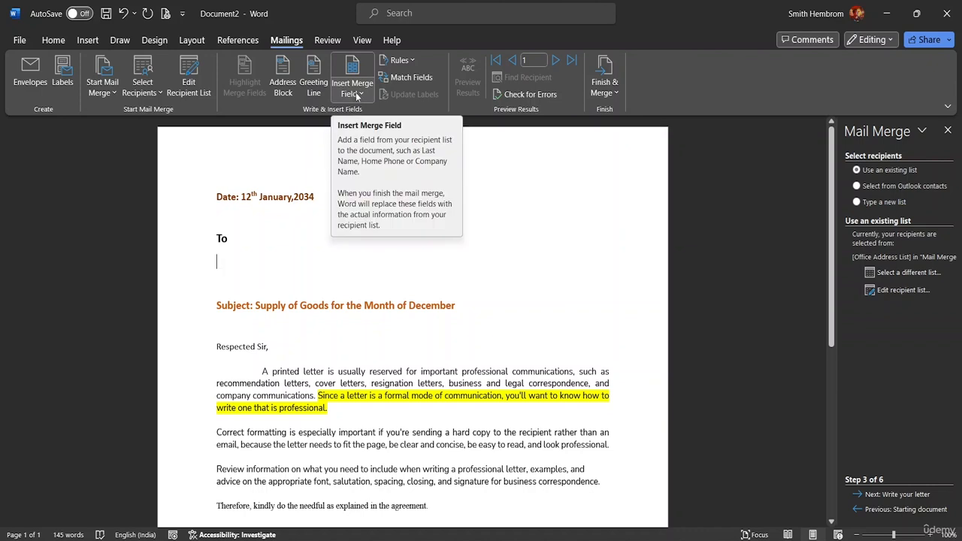
click(357, 95)
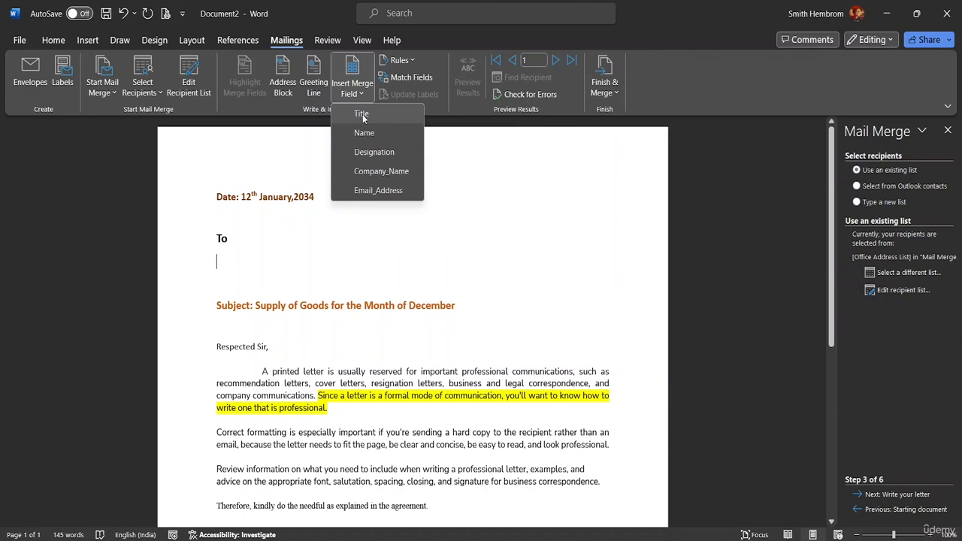
click(362, 114)
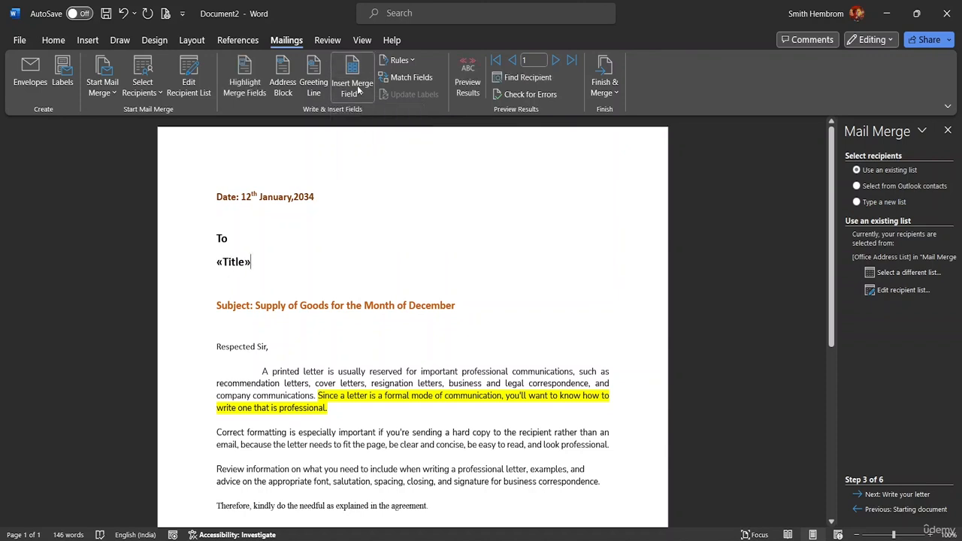
click(355, 94)
click(366, 133)
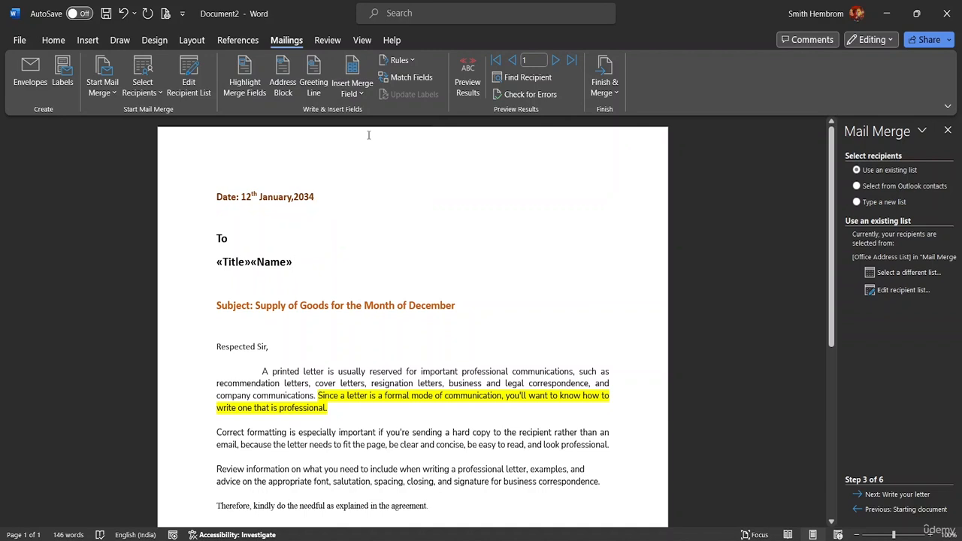
- Insert the Designation merge field on a new line below Title and Name, and add a blank line after it
key(Return)
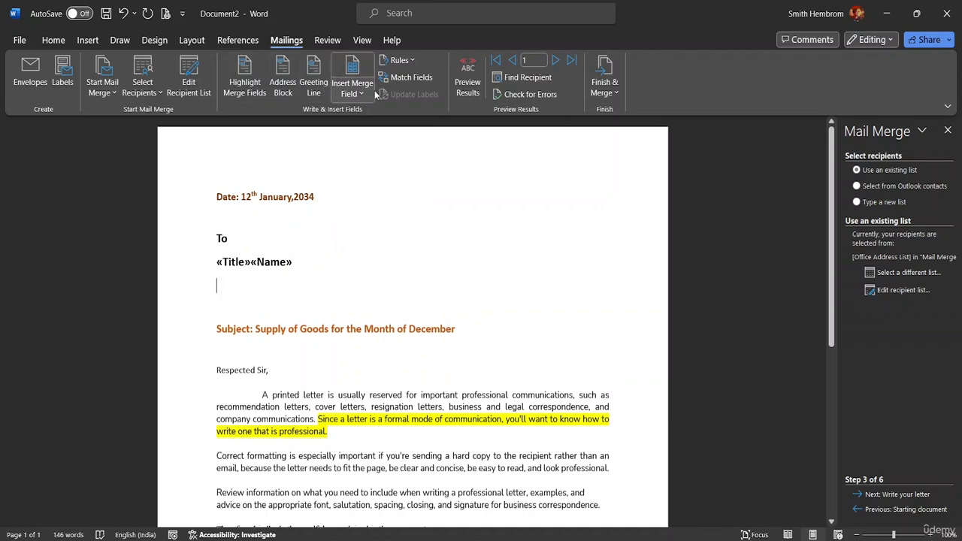
click(366, 94)
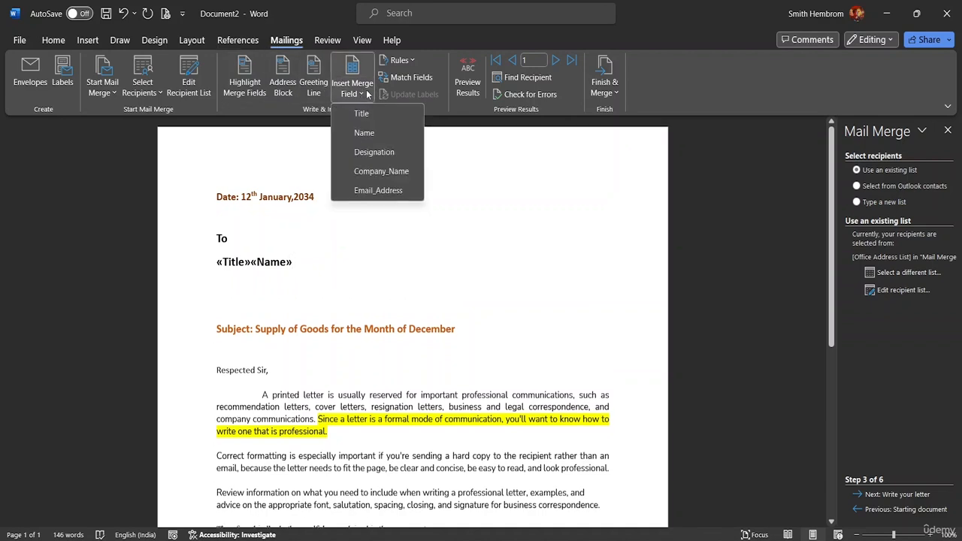
click(384, 153)
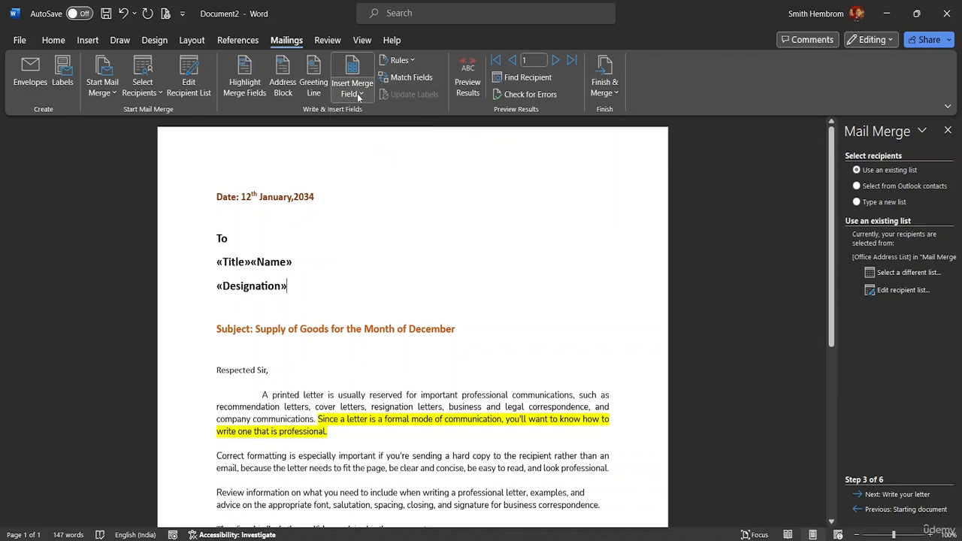
key(Return)
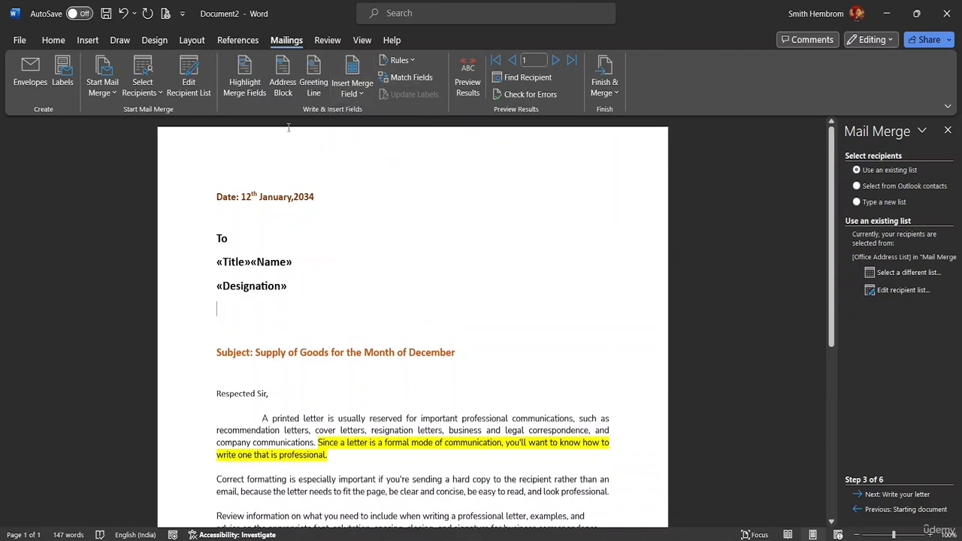
- Delete the Designation merge field and insert it again on the same line
click(354, 96)
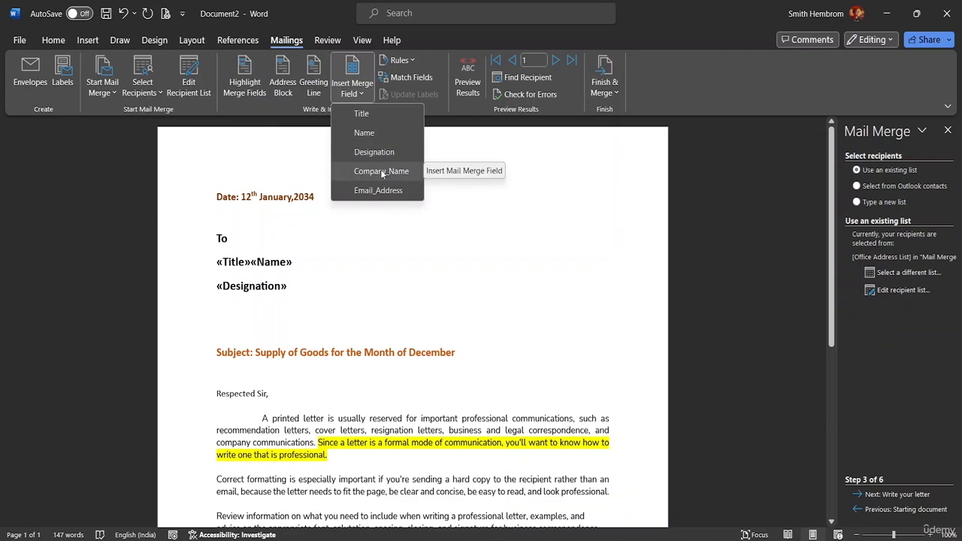
click(289, 285)
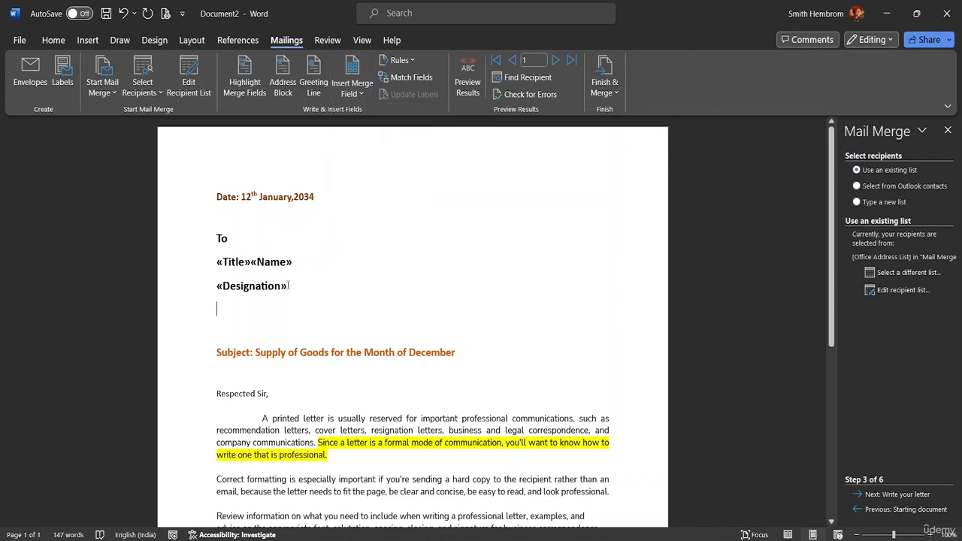
double_click(289, 285)
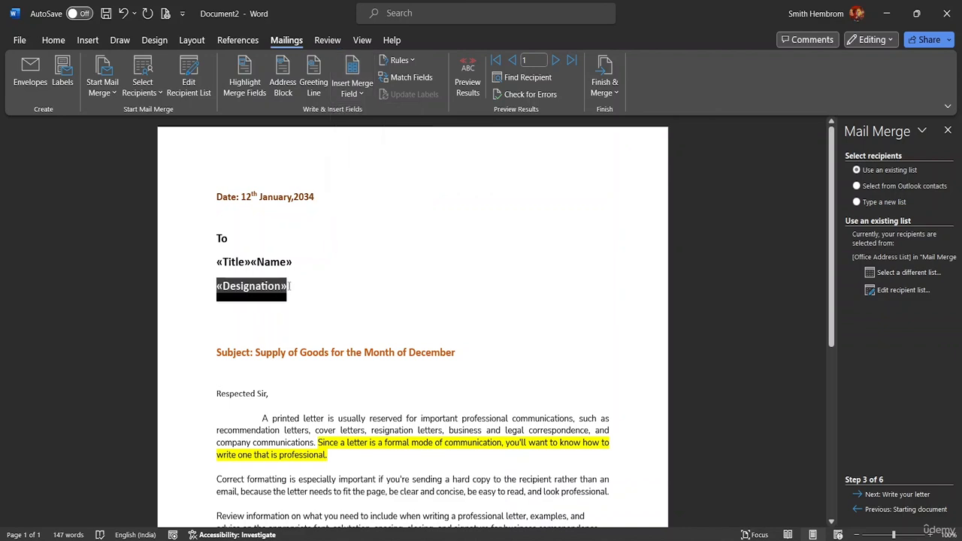
key(BackSpace)
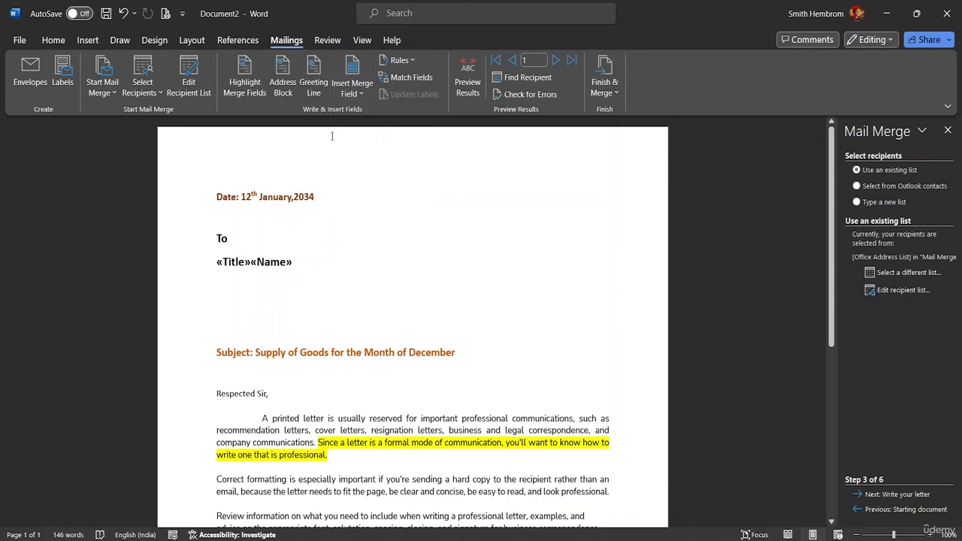
click(358, 95)
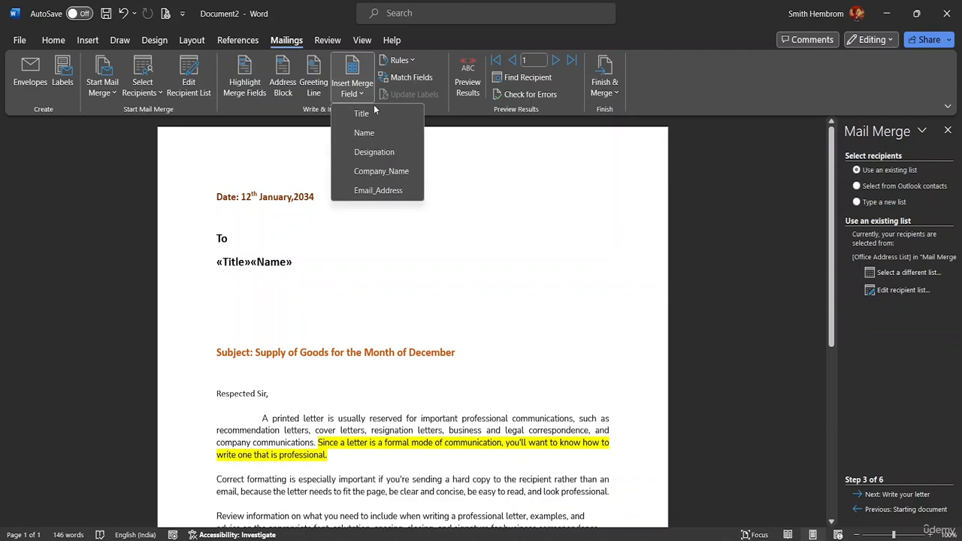
click(378, 150)
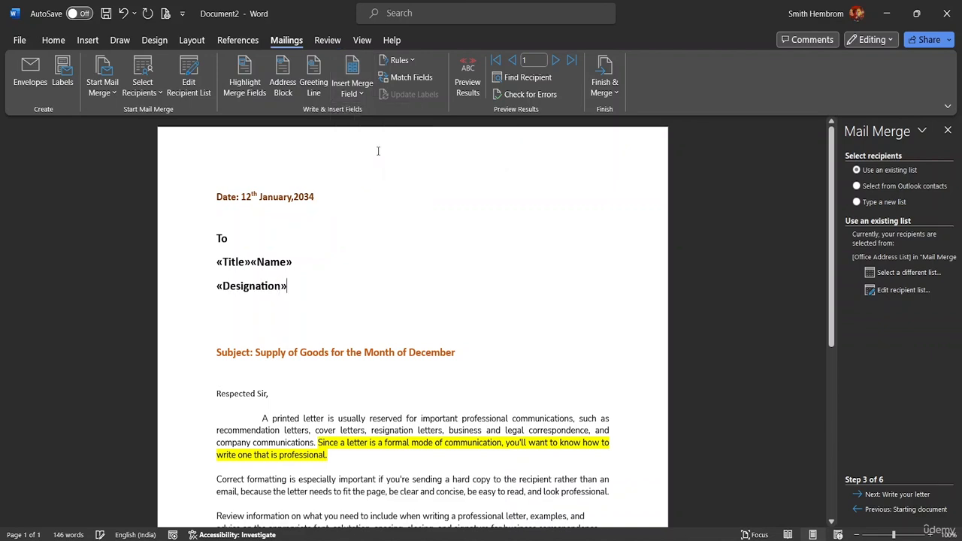
- Try the Company_Name merge field directly after Designation, and remove it again
click(366, 93)
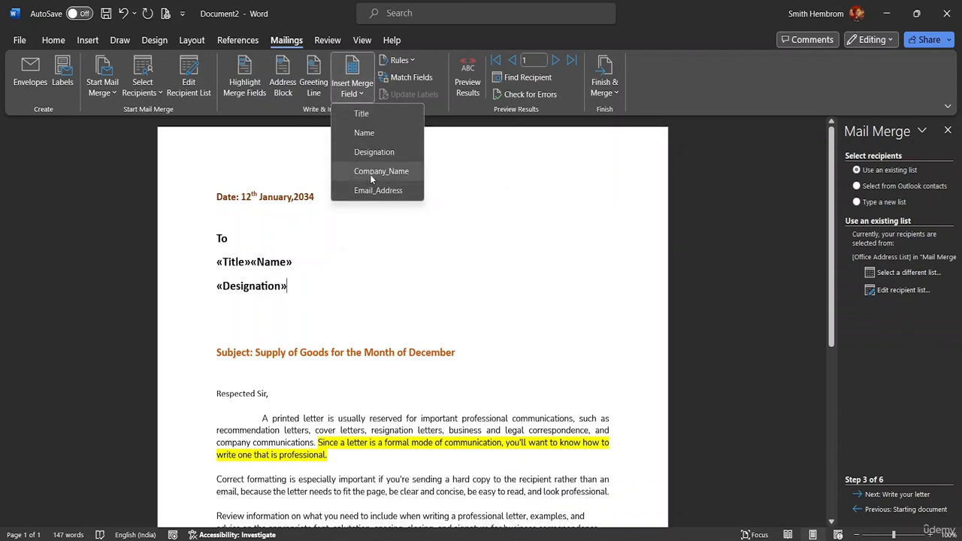
click(370, 174)
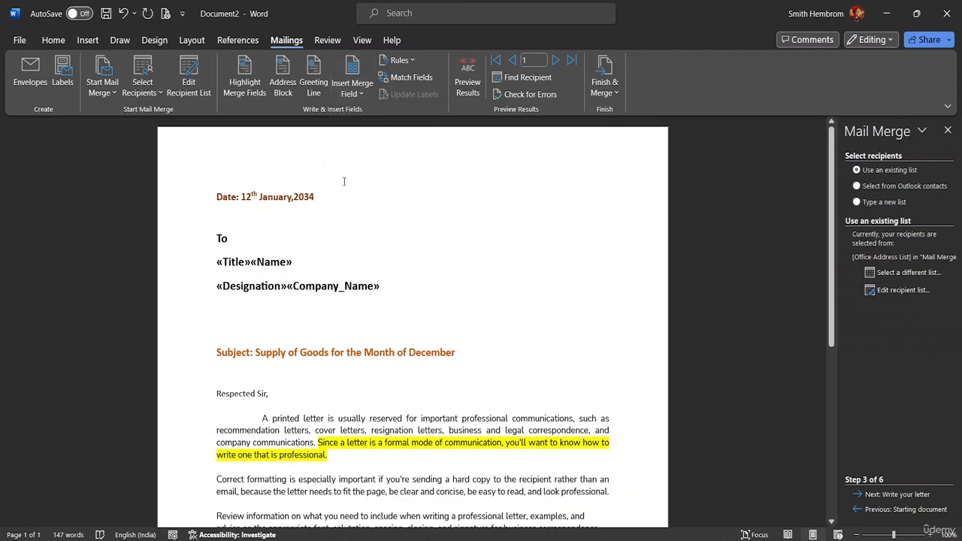
key(BackSpace)
key(BackSpace)
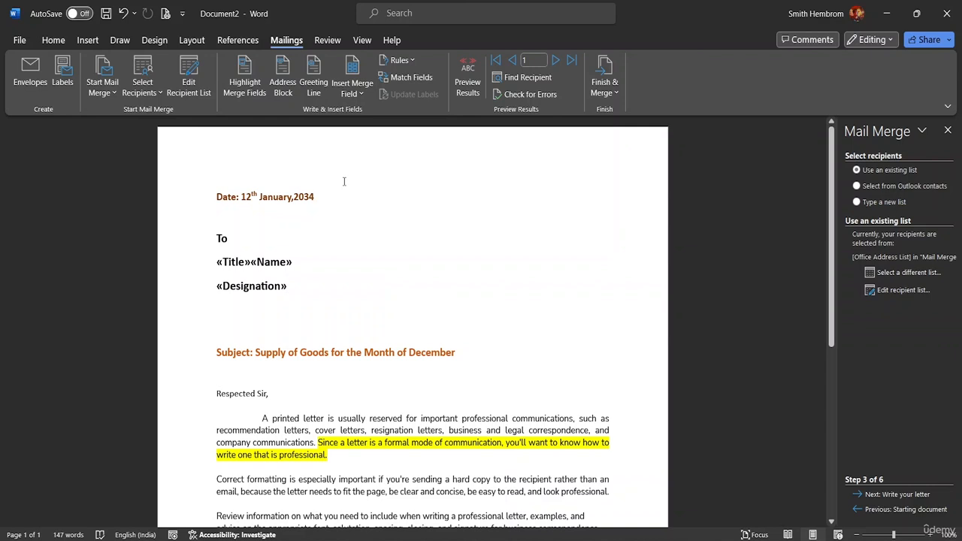
- Insert the Company_Name and Email_Address merge fields on separate new lines below Designation
key(Return)
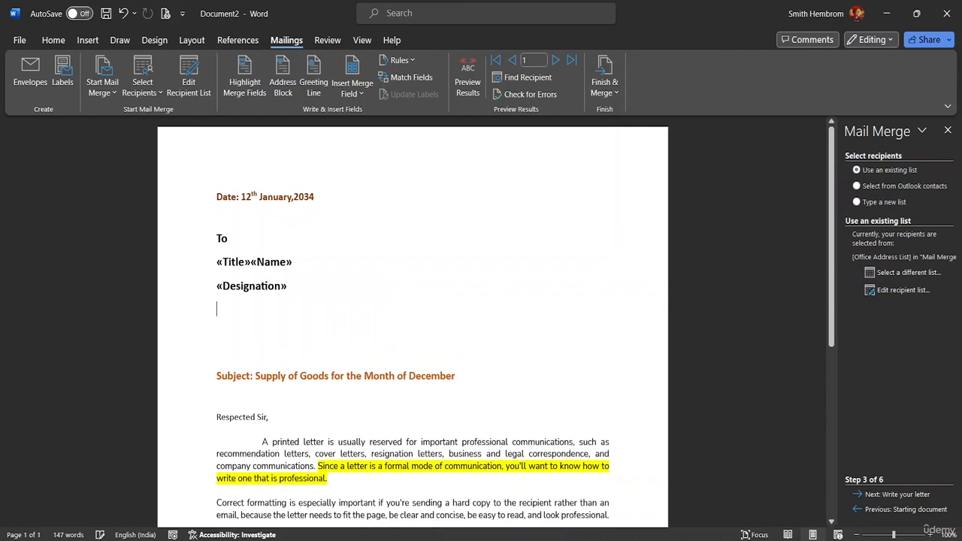
click(352, 89)
click(367, 171)
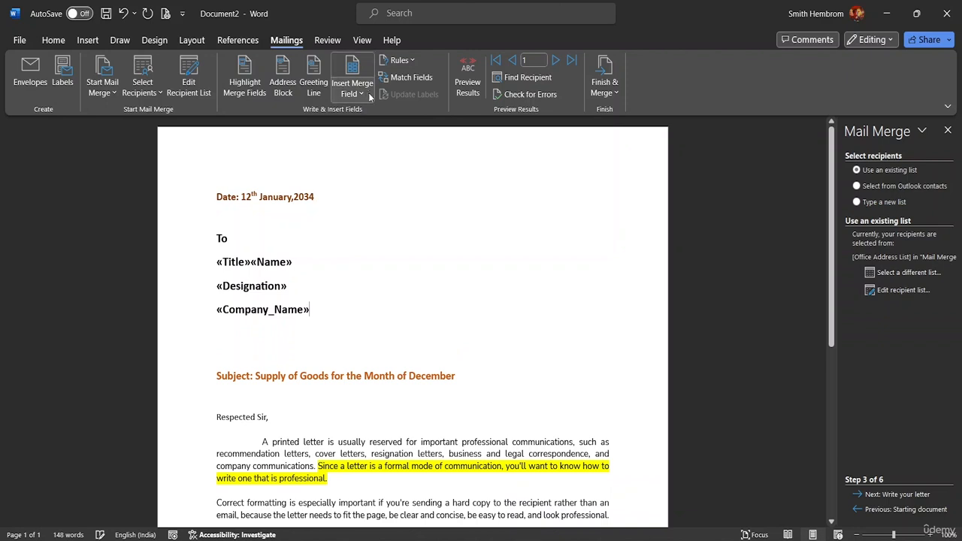
key(Return)
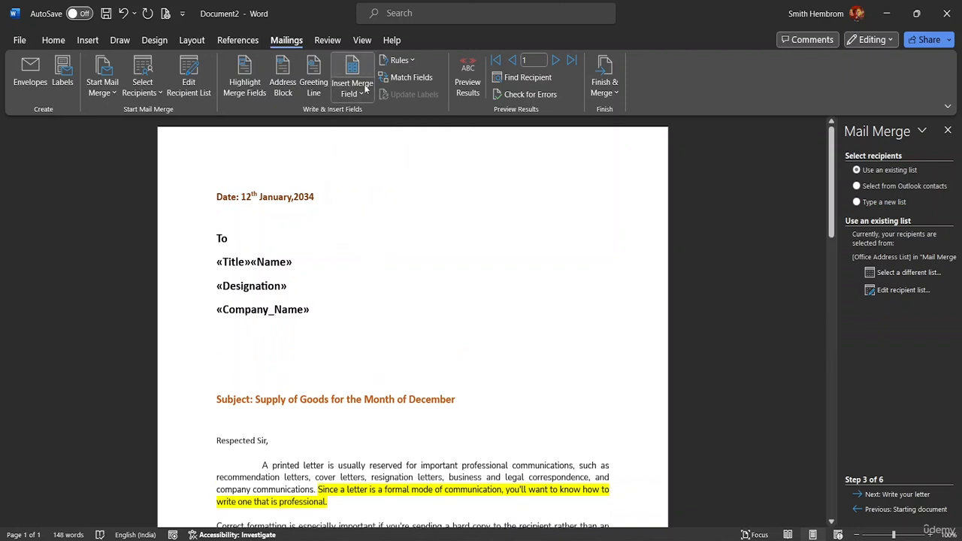
click(361, 94)
click(380, 190)
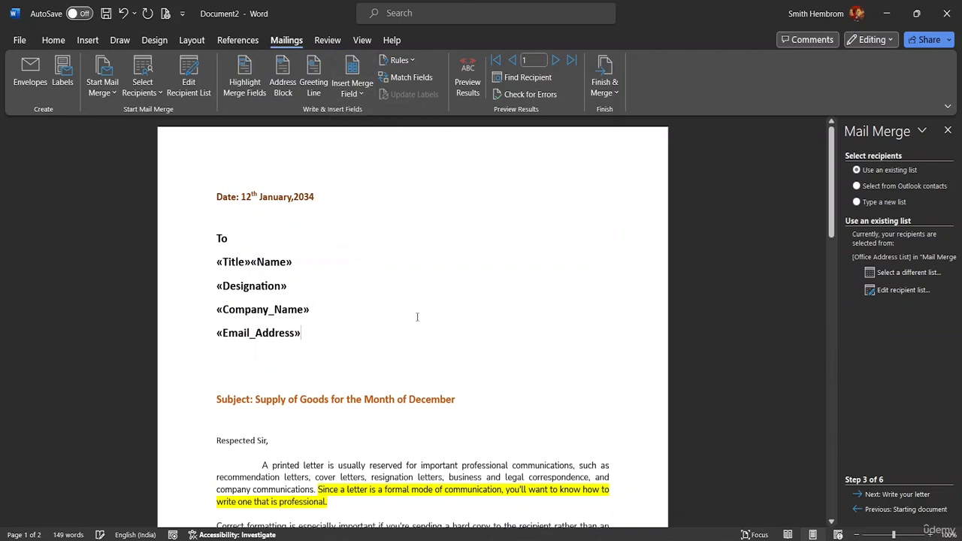
scroll(333, 311, down, 8)
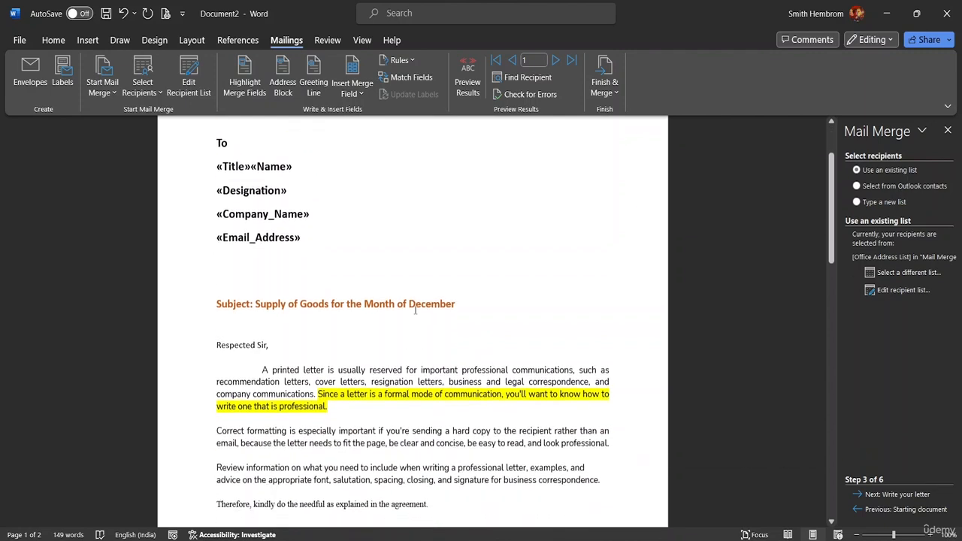
scroll(416, 330, up, 8)
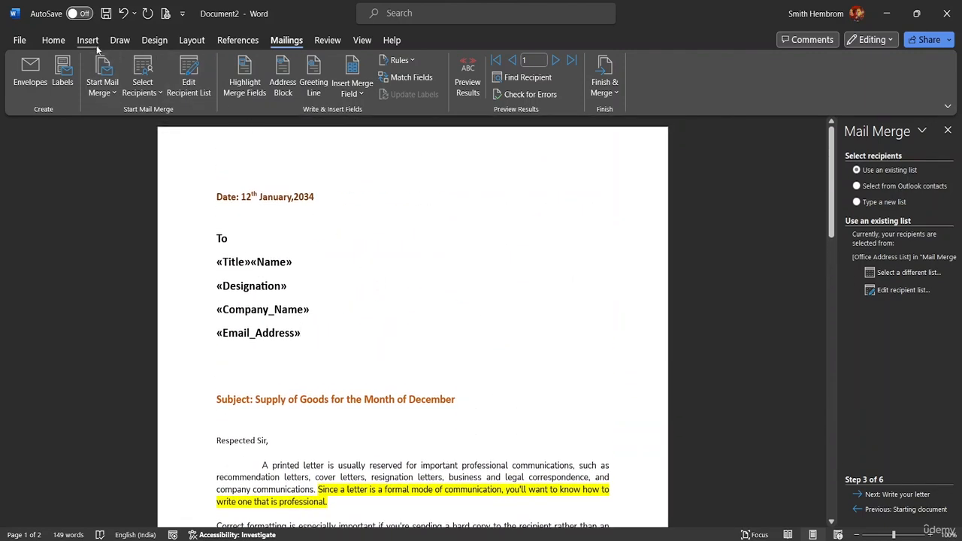
- Set the font size of the address block, from "To" through the Email_Address field, to 12
click(51, 40)
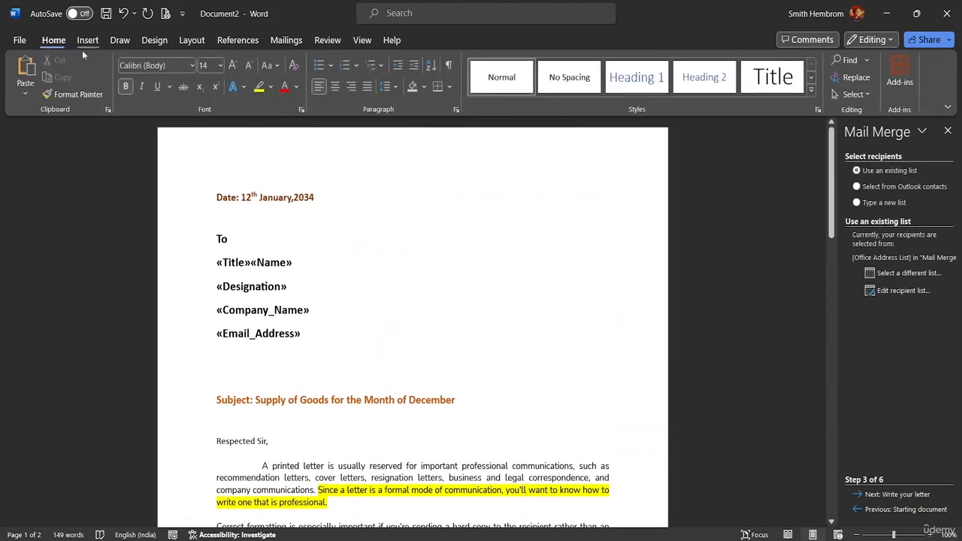
click(221, 65)
click(214, 148)
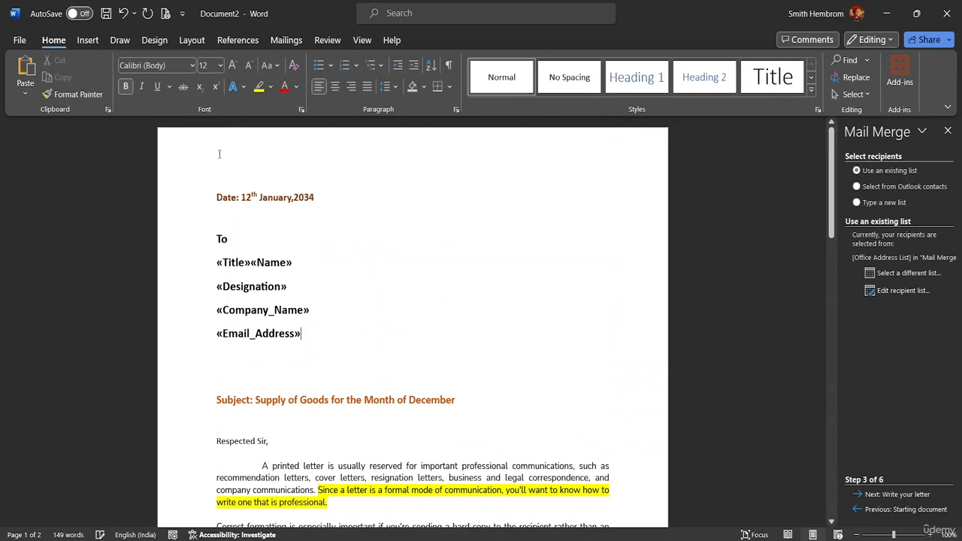
drag(304, 339, 218, 239)
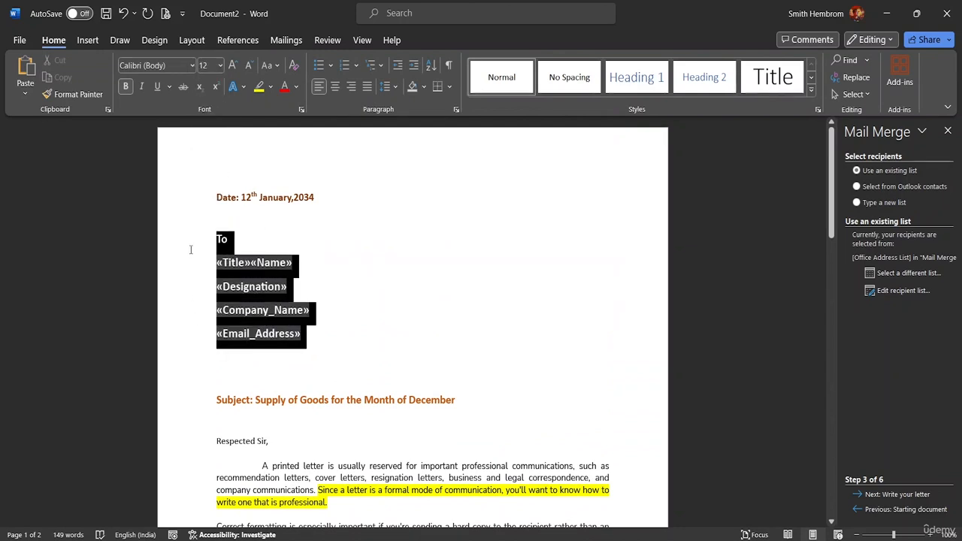
click(285, 209)
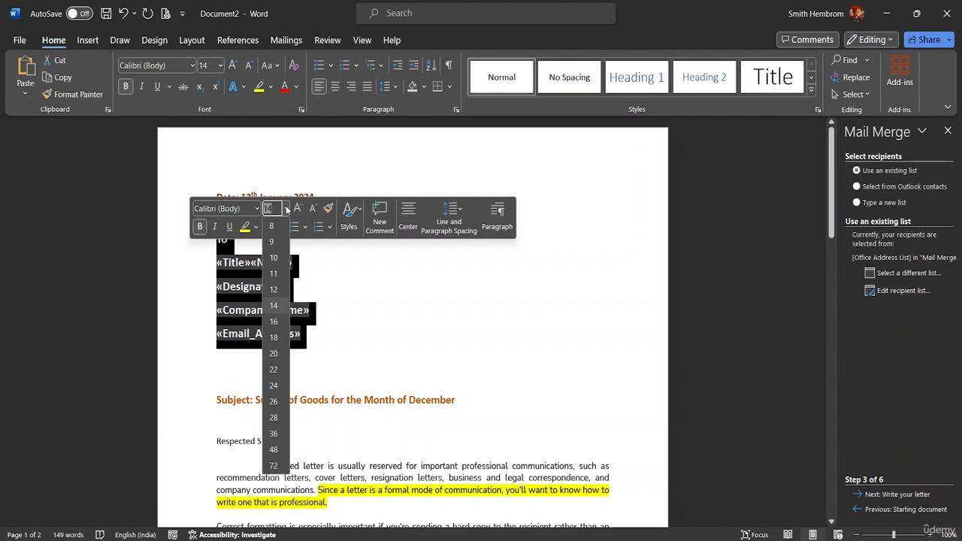
click(275, 293)
click(315, 305)
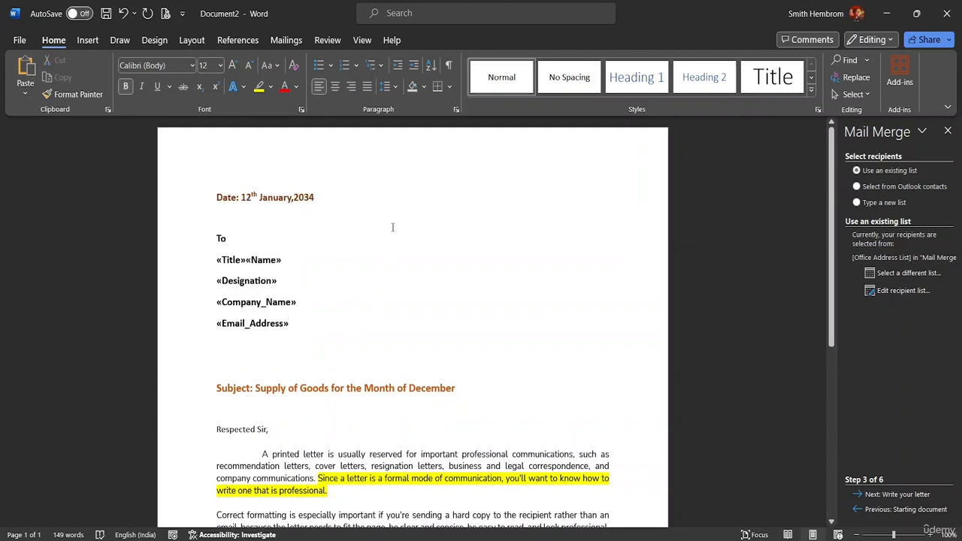
- Step forward through the recipient records and return to the first record
click(286, 40)
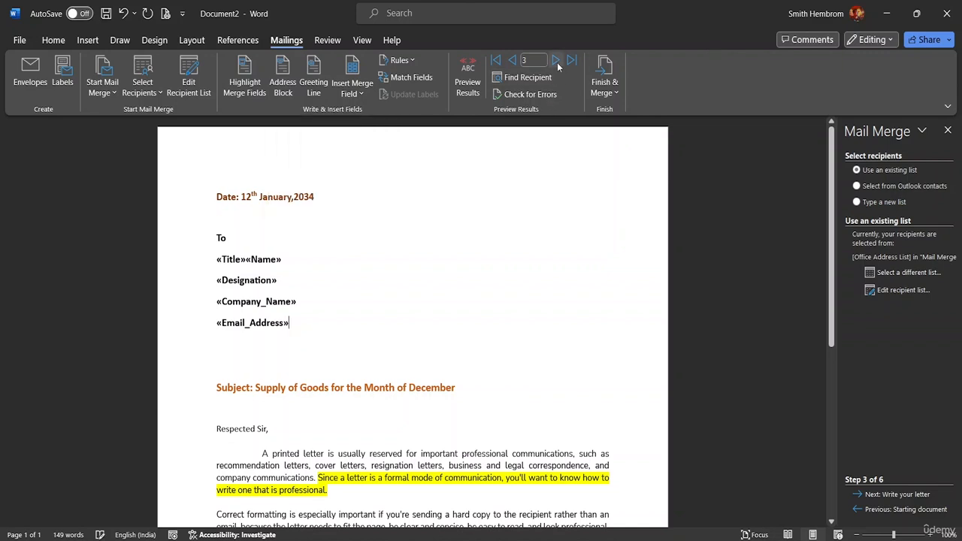
click(557, 62)
click(515, 65)
click(515, 64)
click(515, 64)
click(516, 65)
- Preview the merge results in the letter and go through the recipients one by one up to record 5
click(470, 89)
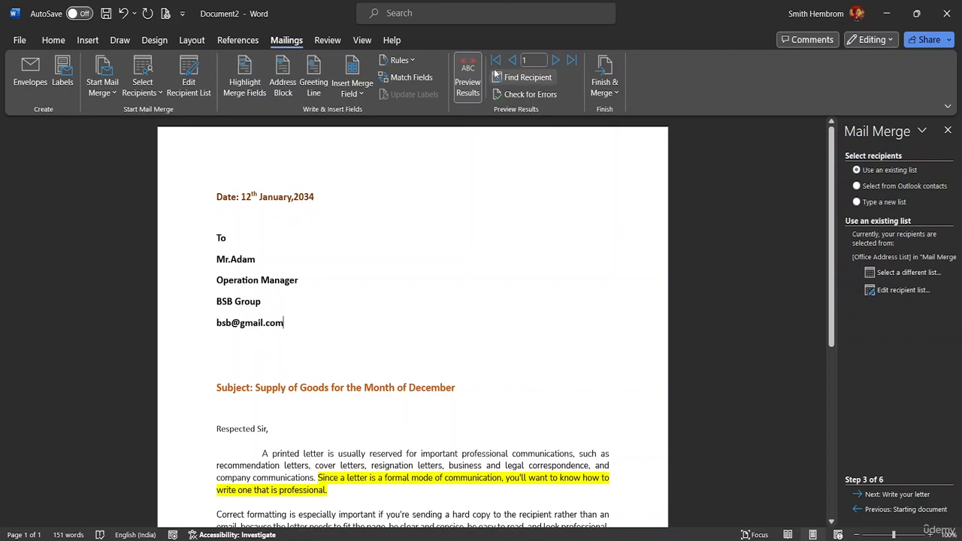
click(556, 60)
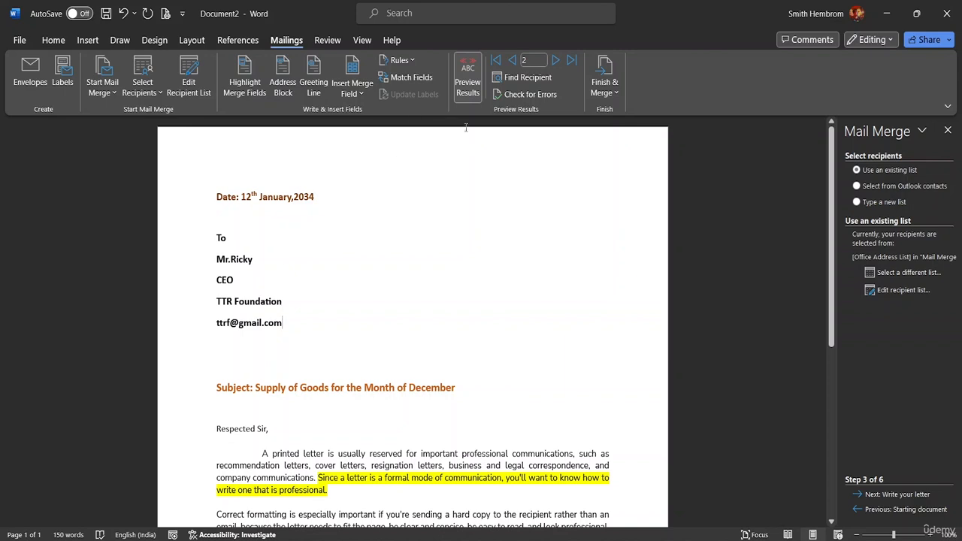
click(555, 61)
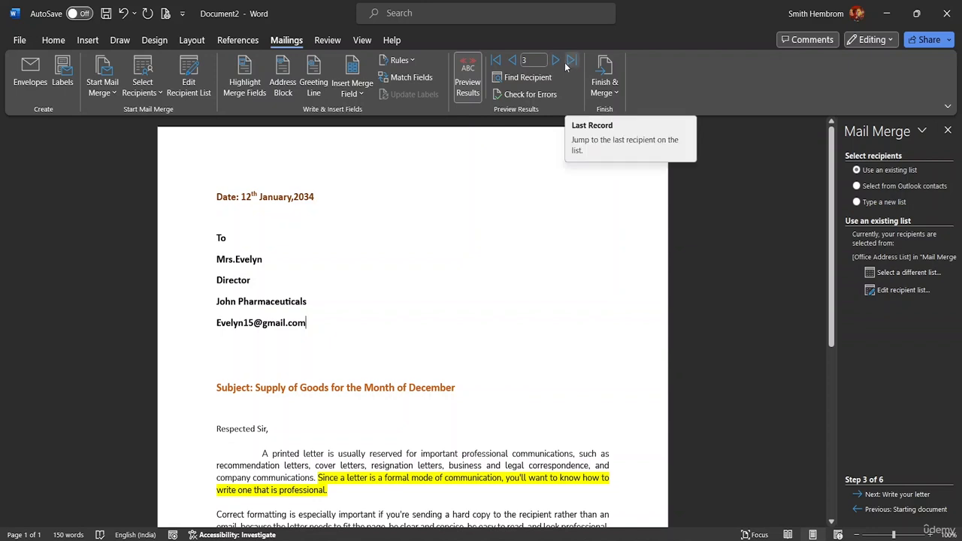
click(558, 62)
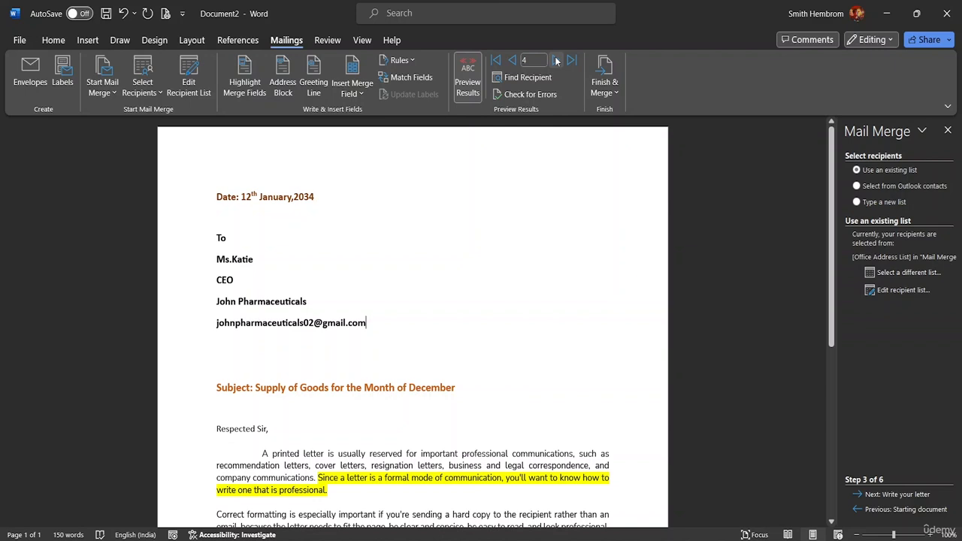
click(557, 62)
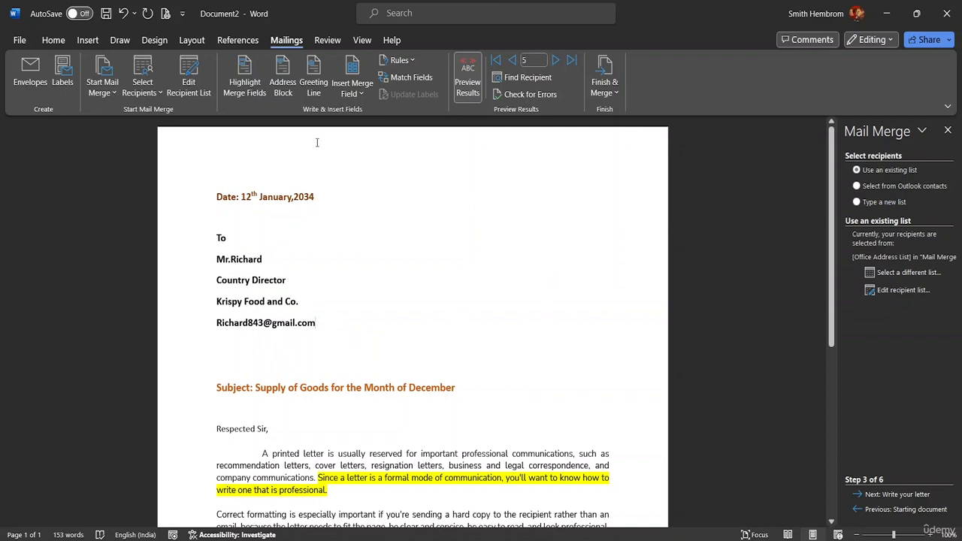
- Turn the results preview off and on again, and enter 13 as the record number to preview
click(466, 70)
click(466, 72)
click(532, 60)
key(BackSpace)
text(13)
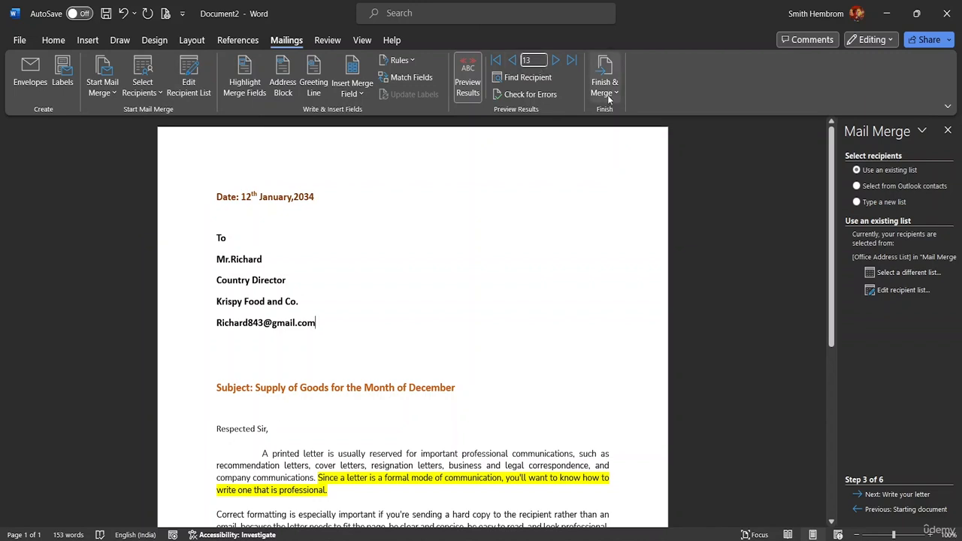
- Enter 1 as the record number to preview
key(BackSpace)
key(Return)
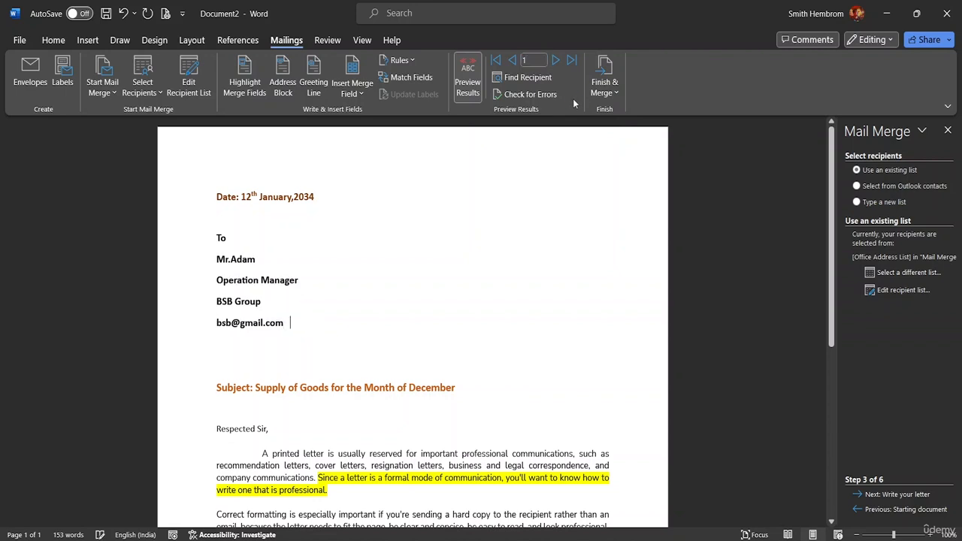
- Replace the salutation "Respected Sir" with "Dear" followed by the Name merge field, keeping the comma
scroll(331, 319, down, 3)
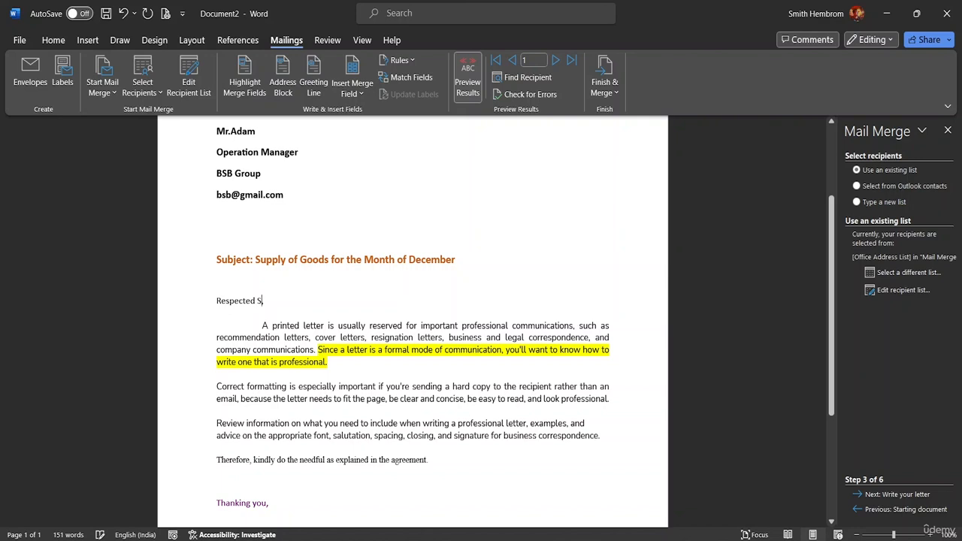
key(BackSpace)
key(Delete)
key(BackSpace)
key(BackSpace)
key(BackSpace)
key(BackSpace)
key(BackSpace)
key(BackSpace)
key(BackSpace)
key(BackSpace)
key(BackSpace)
key(BackSpace)
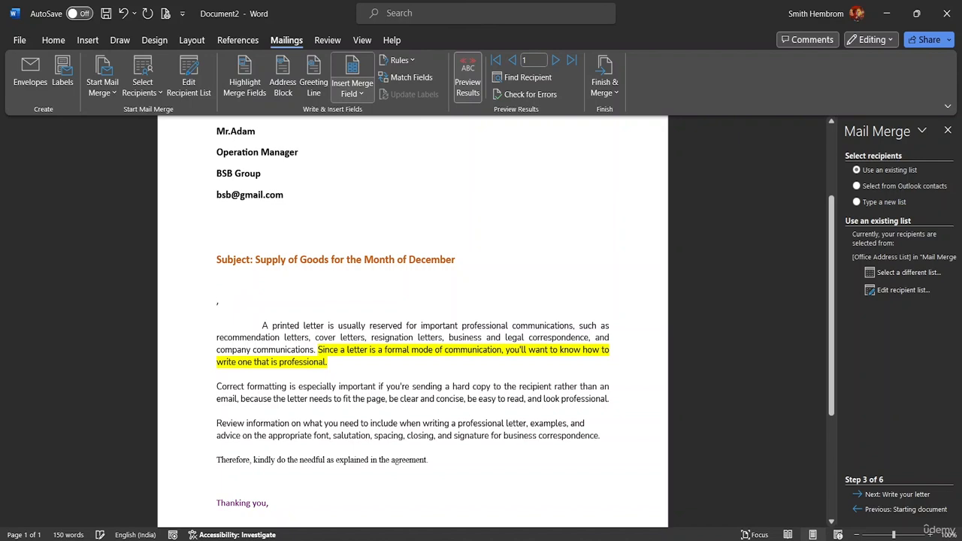
text(Dear)
key(BackSpace)
text(ar)
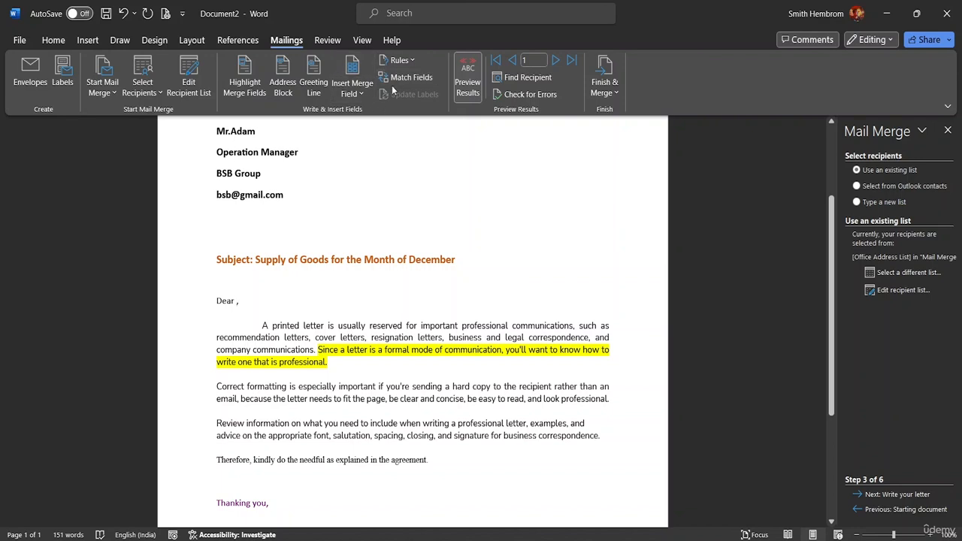
click(365, 92)
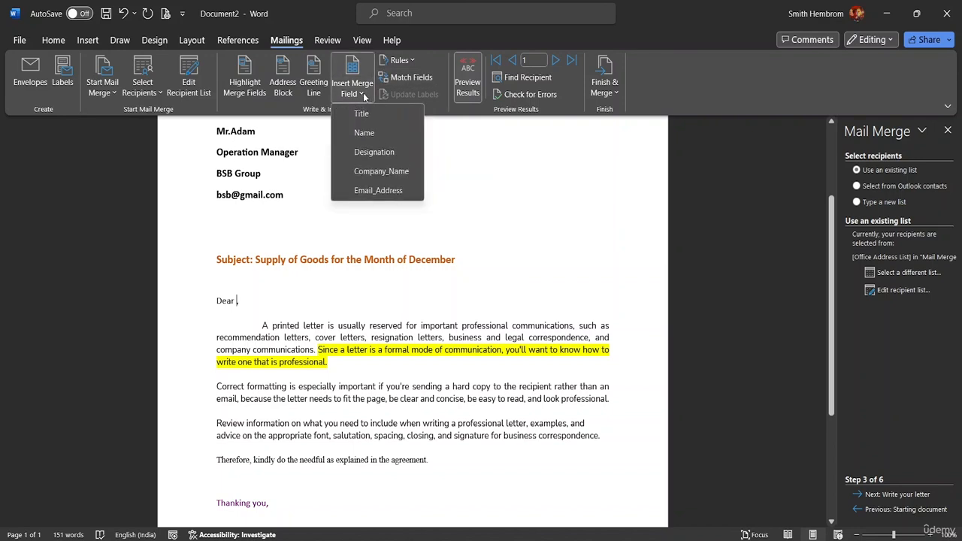
click(371, 133)
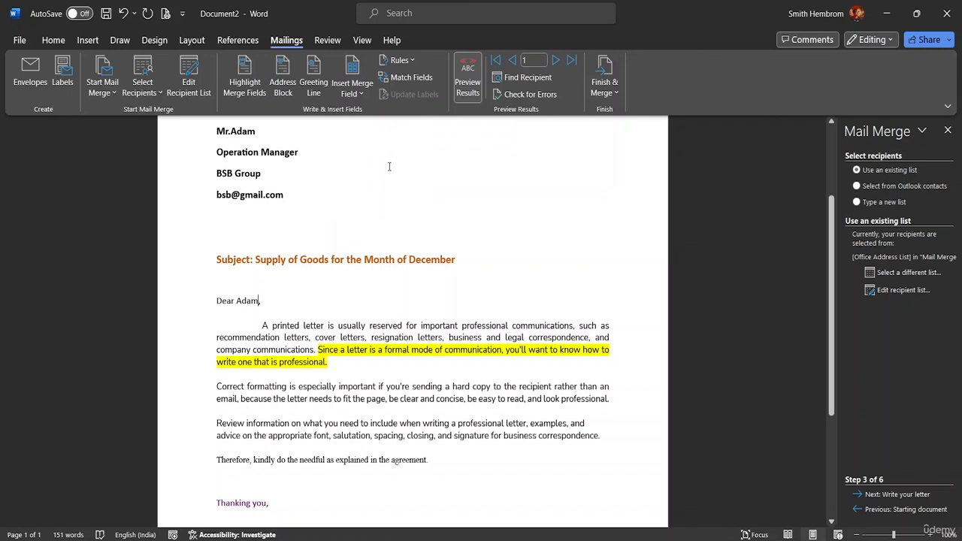
- Turn the results preview off and on, step through the records to check the new salutation, and return to record 1
click(468, 82)
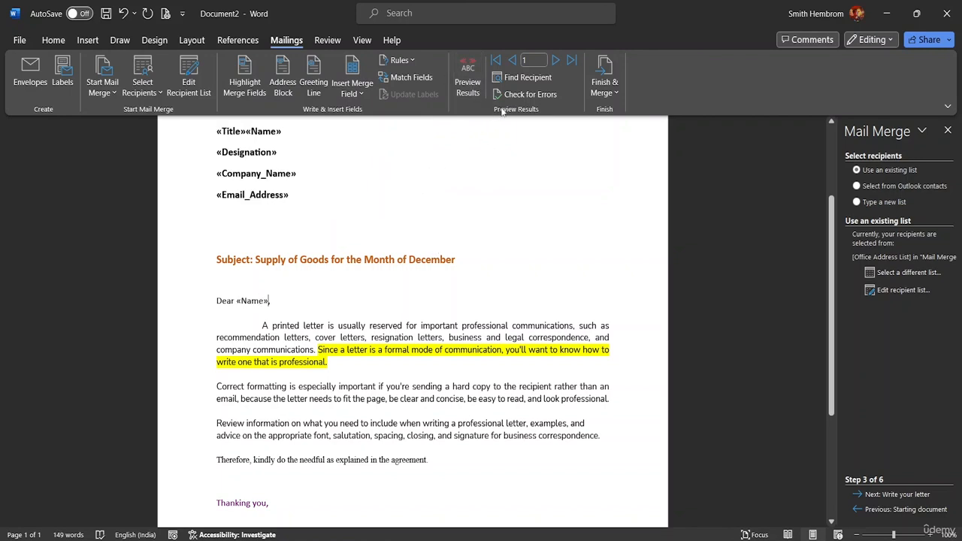
click(469, 86)
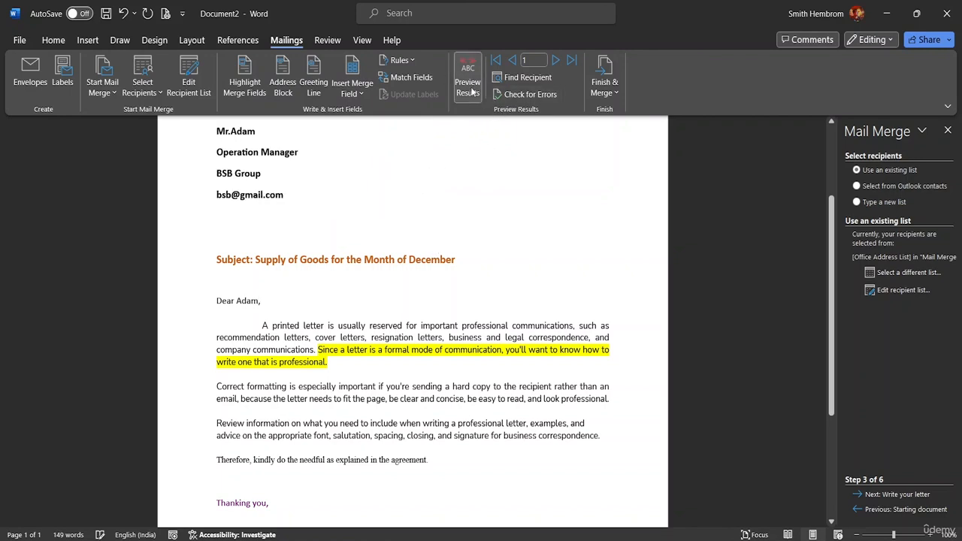
click(558, 63)
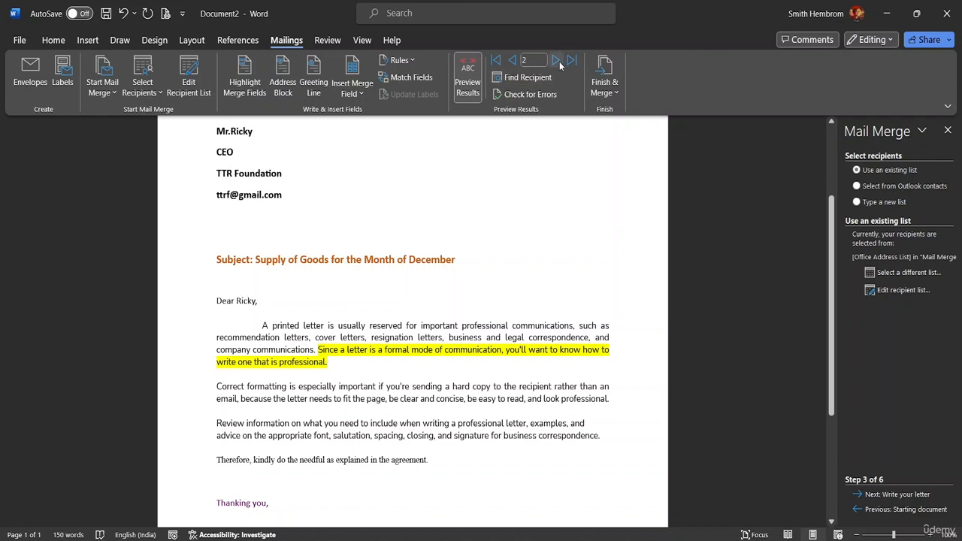
click(560, 66)
click(557, 61)
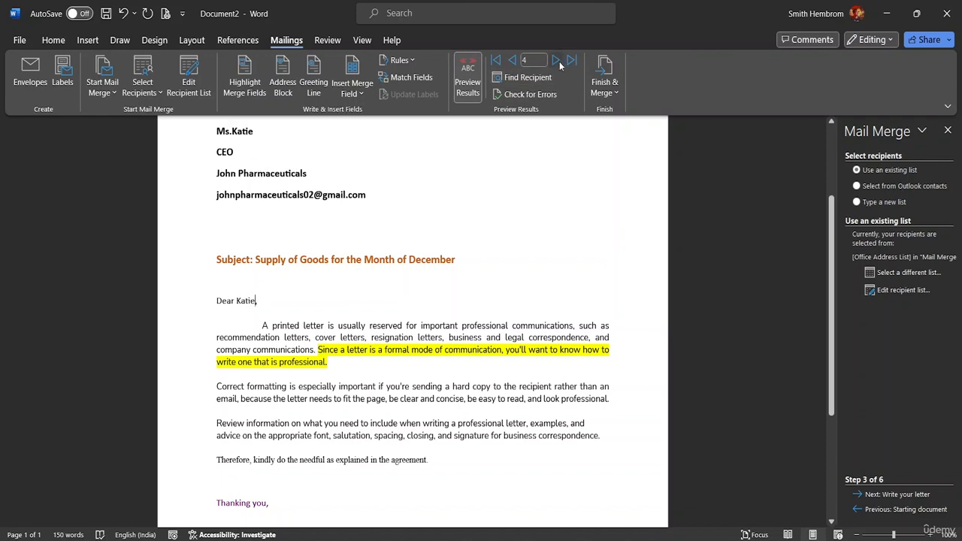
click(511, 62)
click(511, 62)
click(511, 62)
click(511, 62)
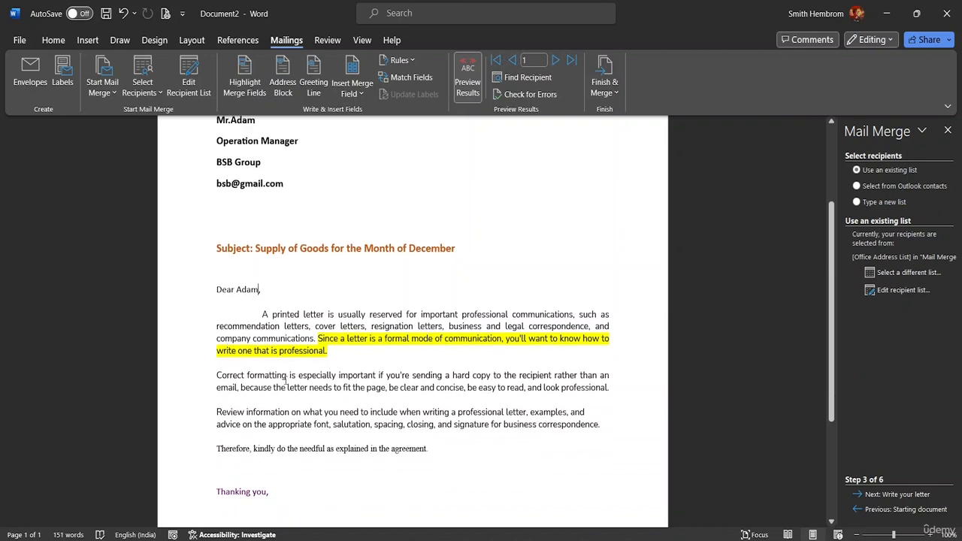
scroll(308, 398, down, 3)
scroll(490, 310, up, 5)
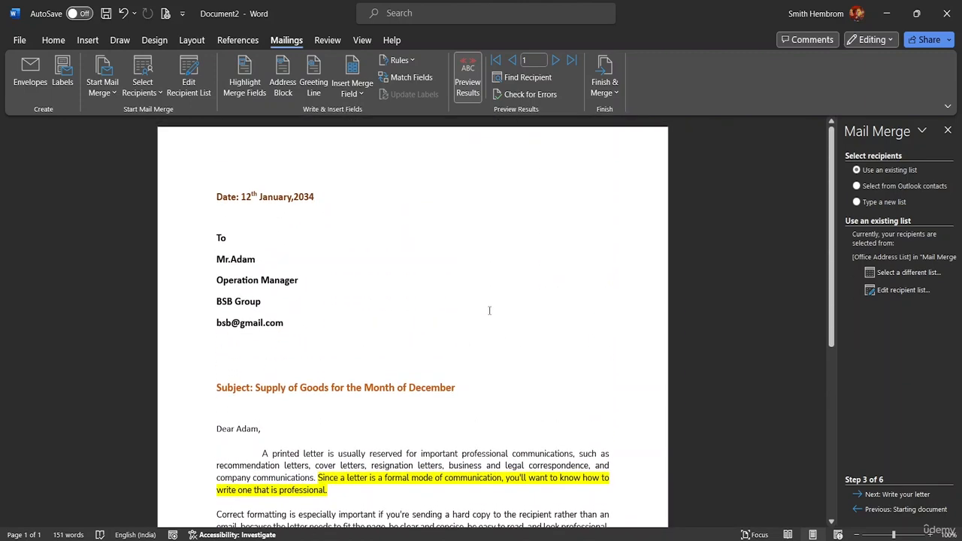
- View the merge rules and the Find Recipient search options, and close them without searching
click(403, 64)
click(411, 61)
click(515, 78)
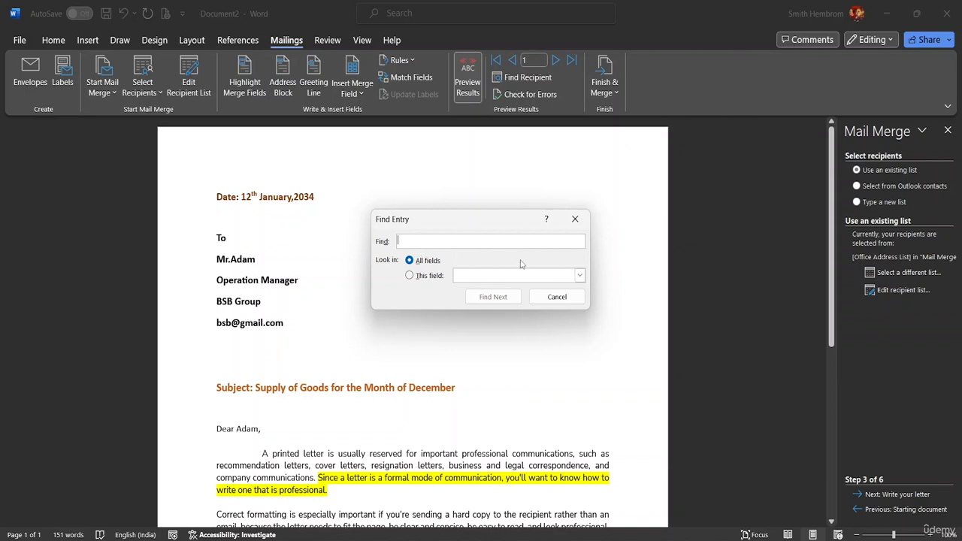
click(575, 218)
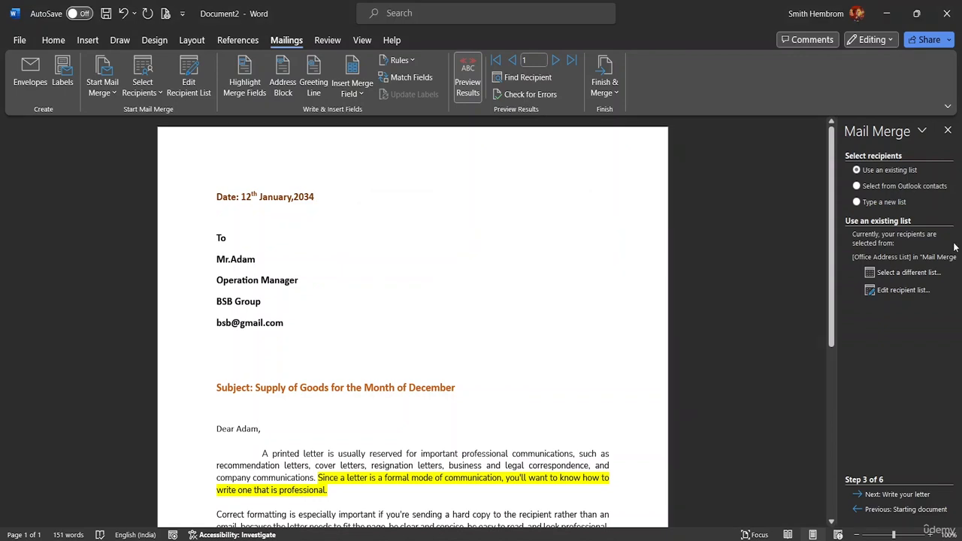
- Finish the merge by generating individual letters for all records in a new document, and look over the letters
click(610, 94)
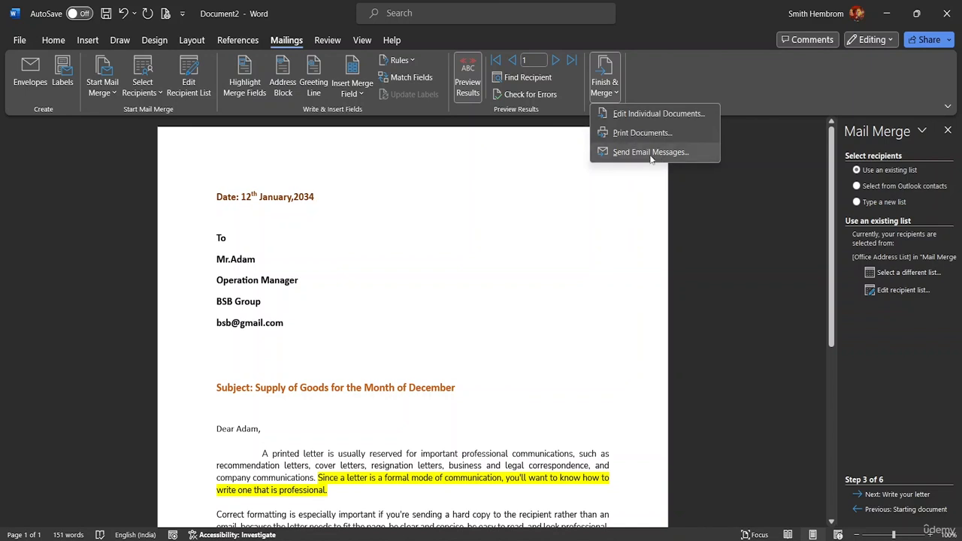
click(665, 114)
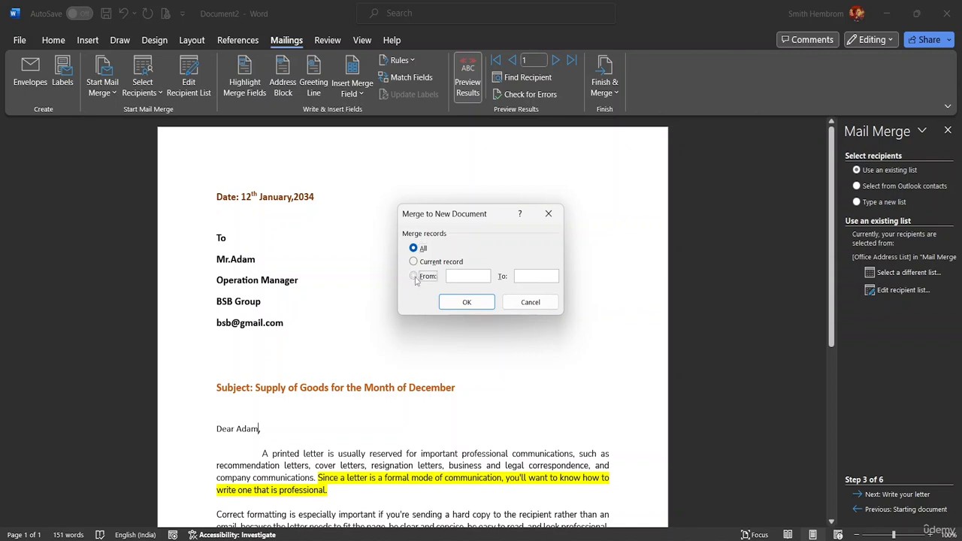
click(416, 277)
text(2)
click(419, 251)
click(472, 301)
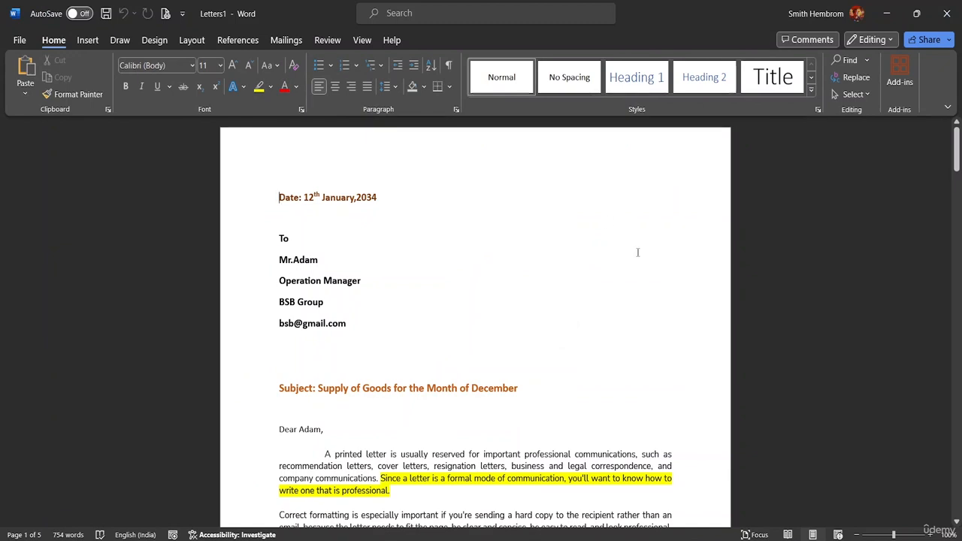
mouse_move(703, 535)
drag(958, 155, 957, 129)
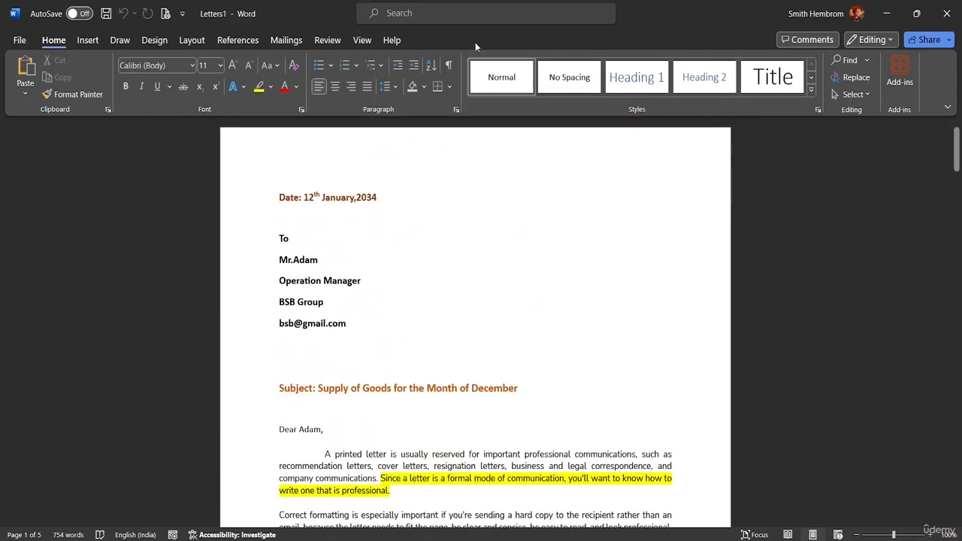
- Attach the existing recipient list Mail Merge List.mdb from the MS Word Advanced Resource File folder to the merged letters document
click(283, 41)
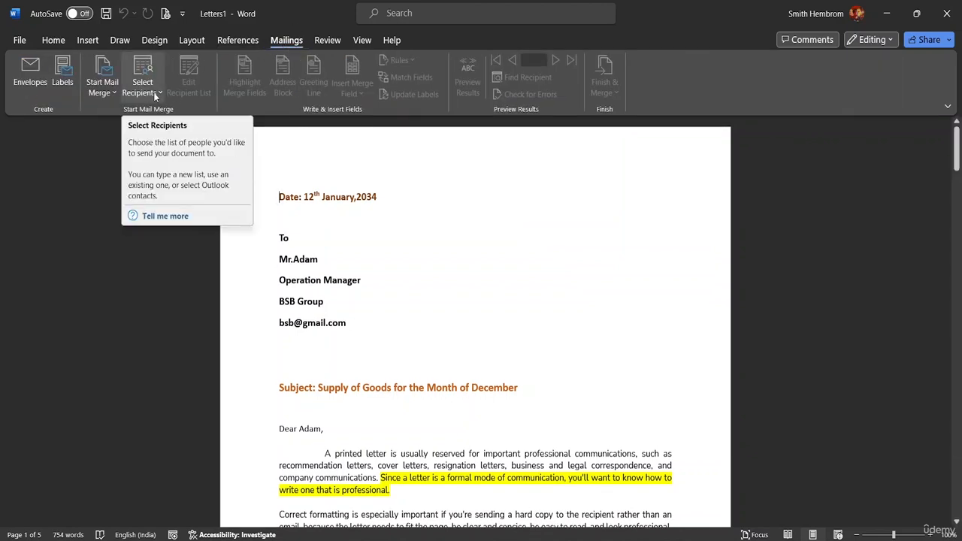
click(158, 94)
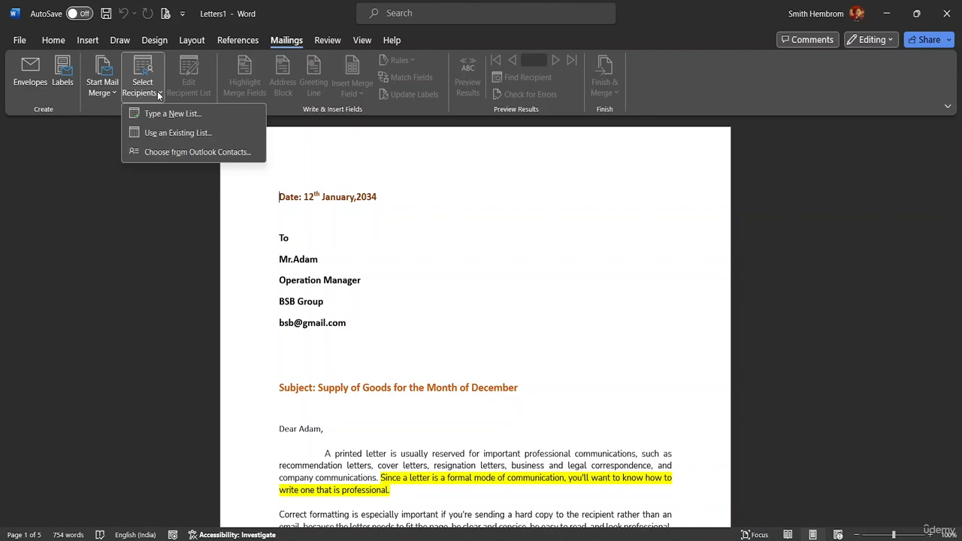
click(197, 136)
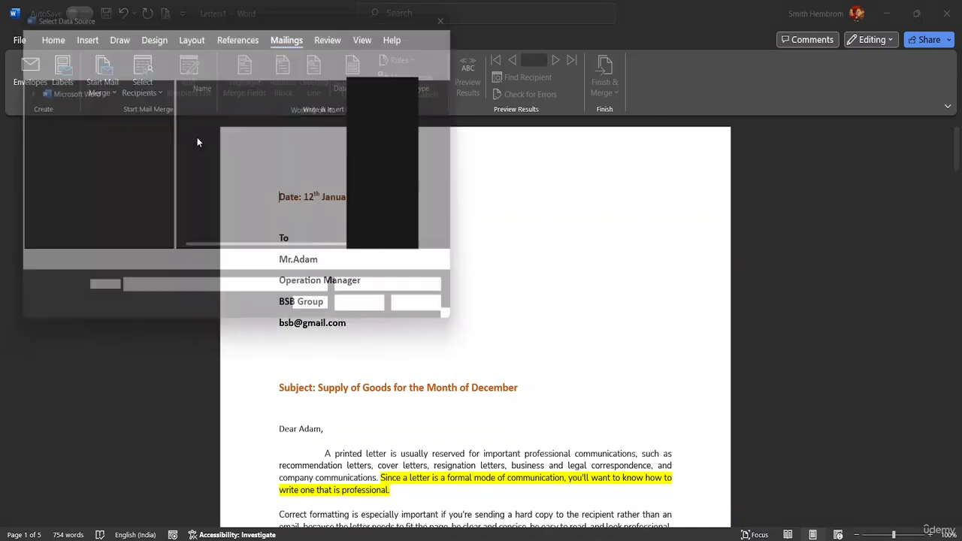
scroll(92, 190, down, 1)
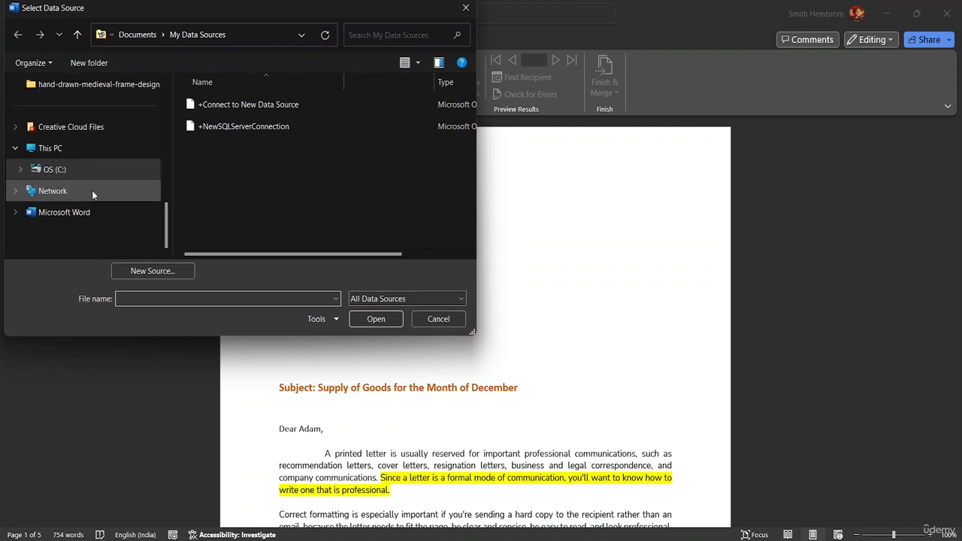
scroll(87, 166, up, 3)
scroll(86, 191, down, 1)
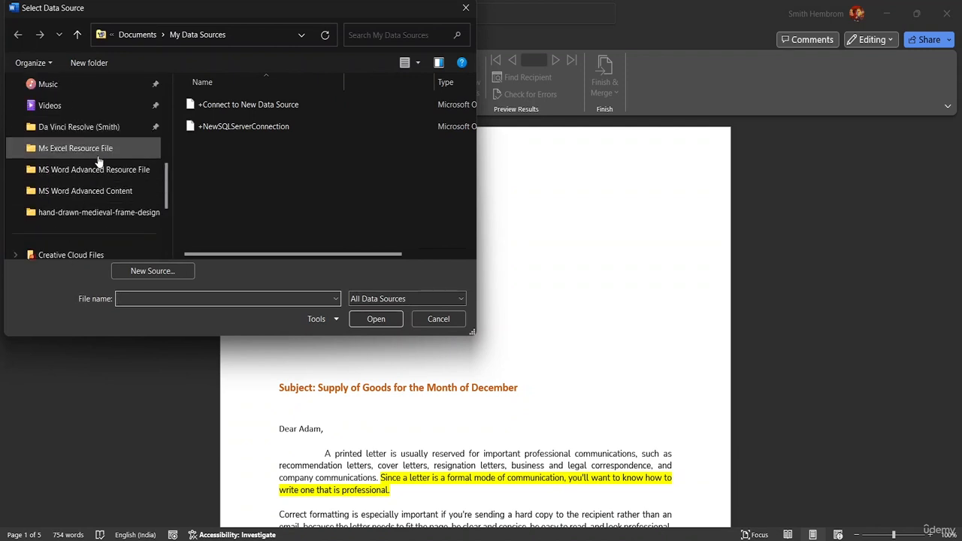
click(101, 170)
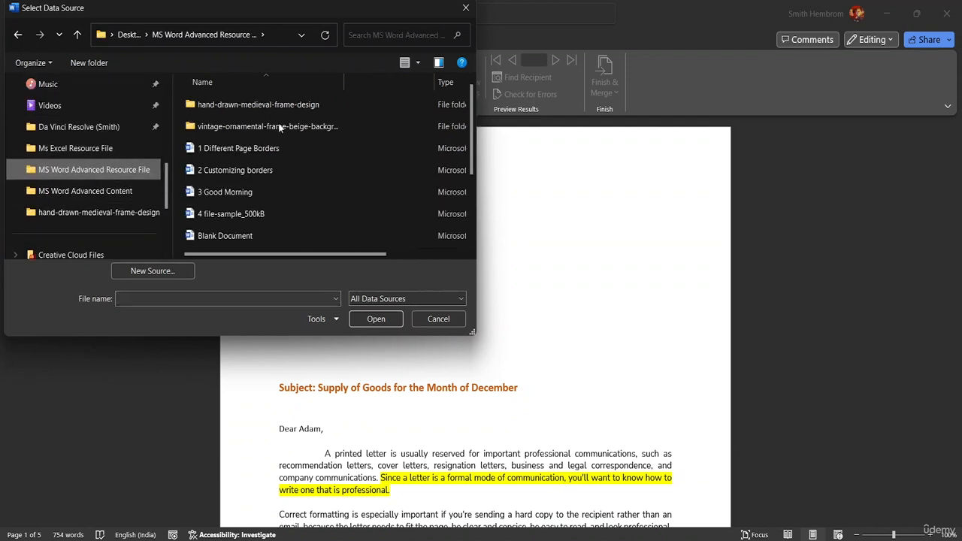
scroll(278, 147, down, 2)
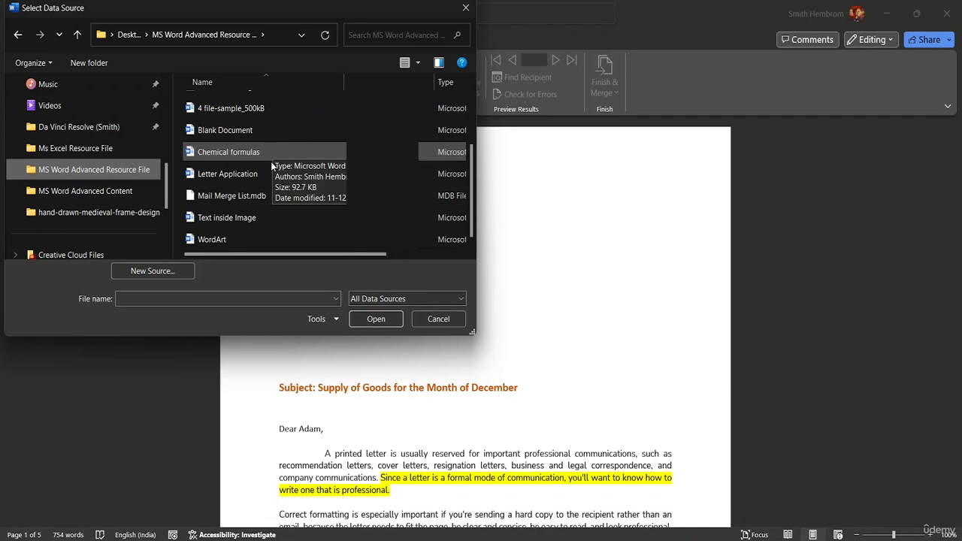
click(270, 197)
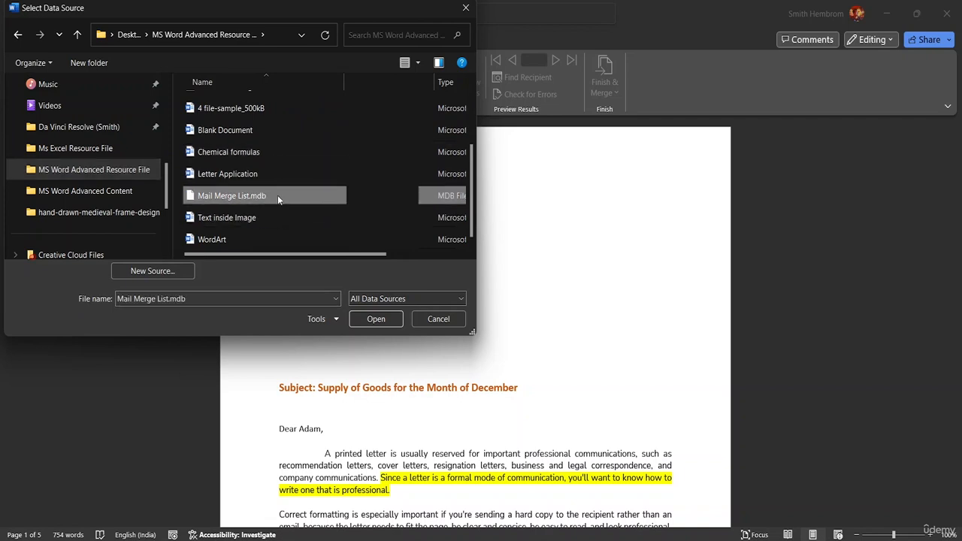
click(367, 318)
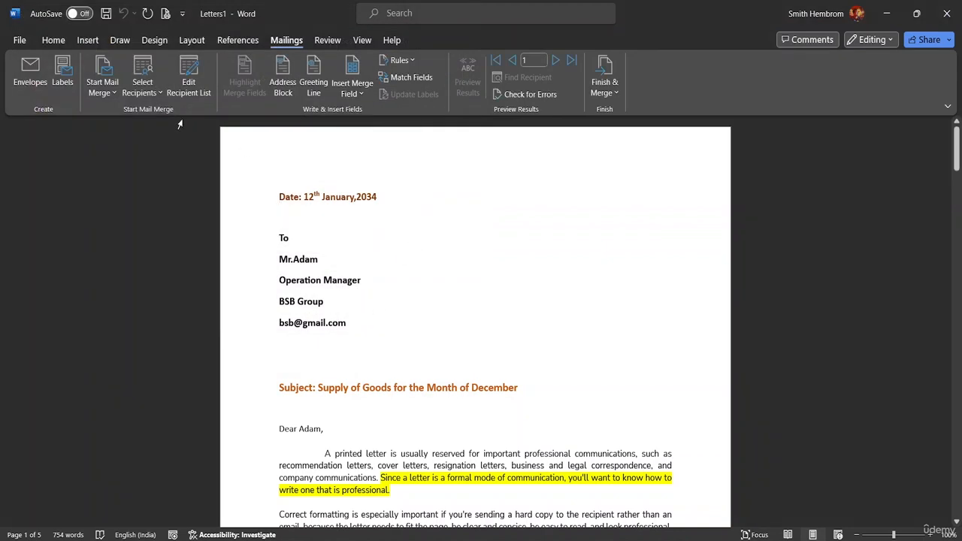
- View the recipient list attached to the merged letters and close it without changes
click(153, 96)
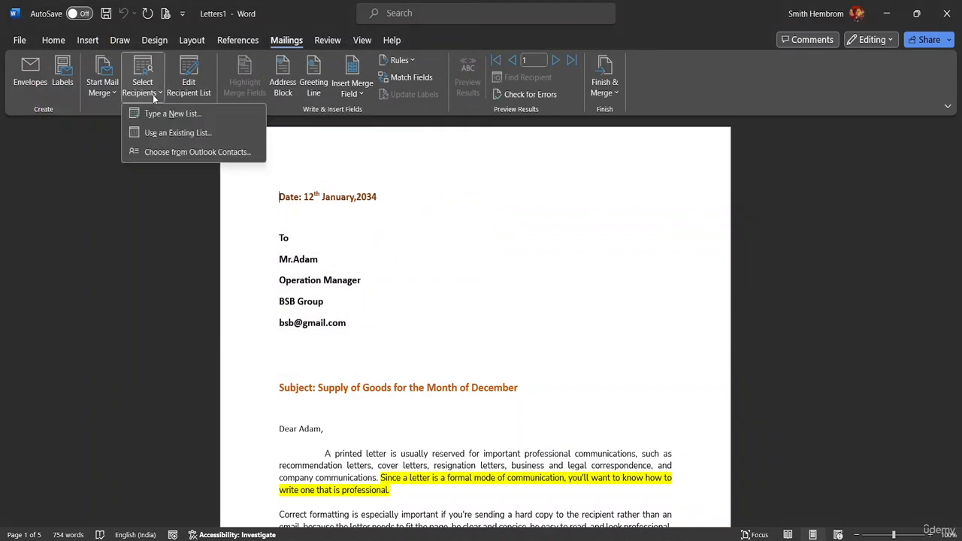
click(191, 99)
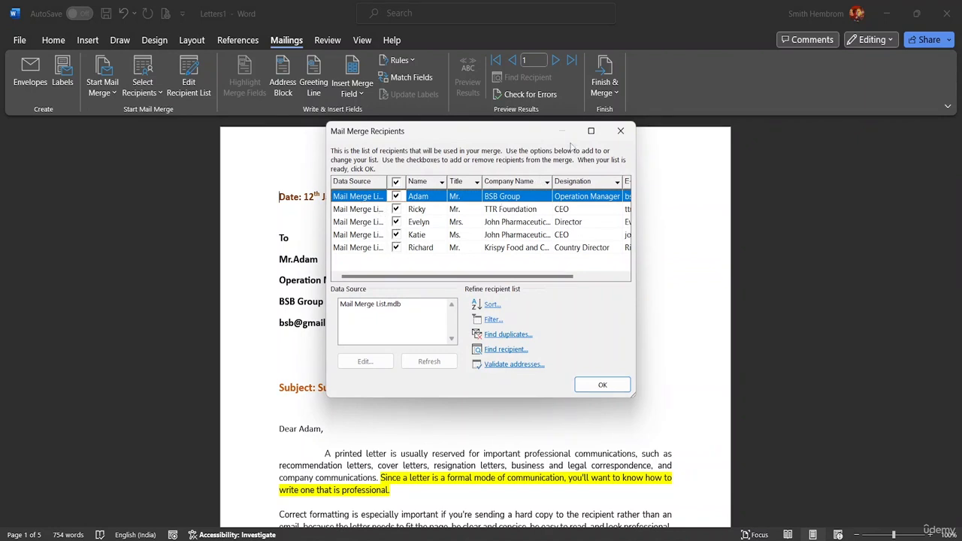
click(619, 132)
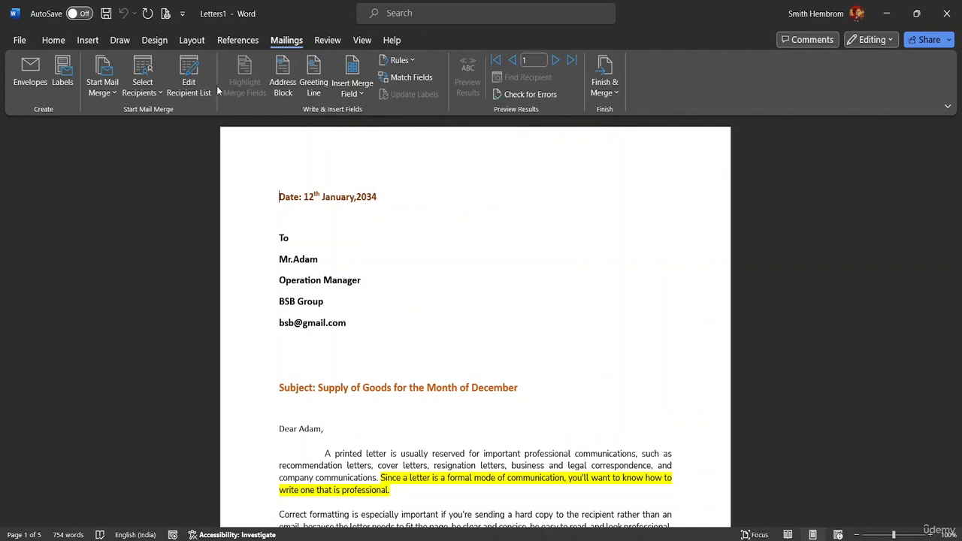
- Try to open the Mail Merge List.mdb data source for editing from the merge recipient list
click(202, 90)
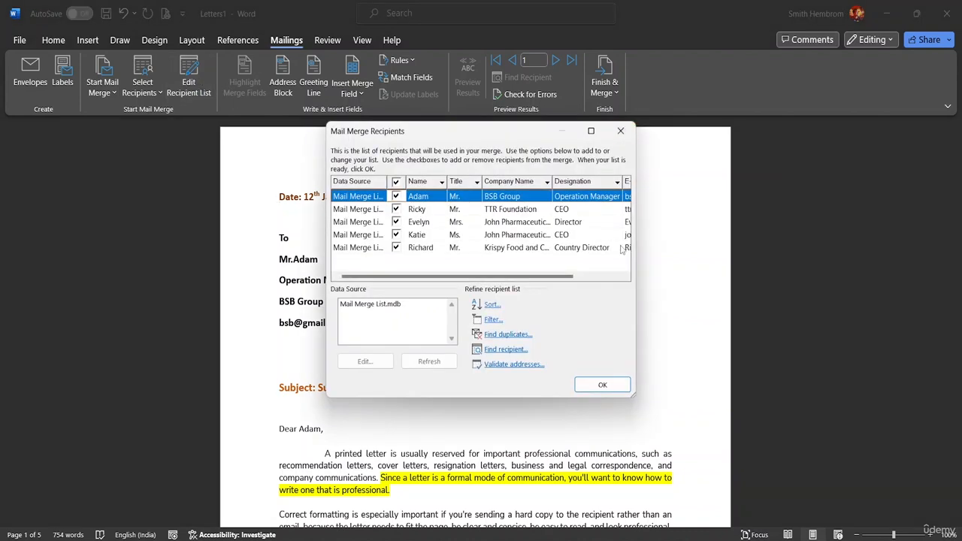
mouse_move(551, 277)
mouse_down()
mouse_move(615, 272)
mouse_move(543, 275)
mouse_up()
click(383, 303)
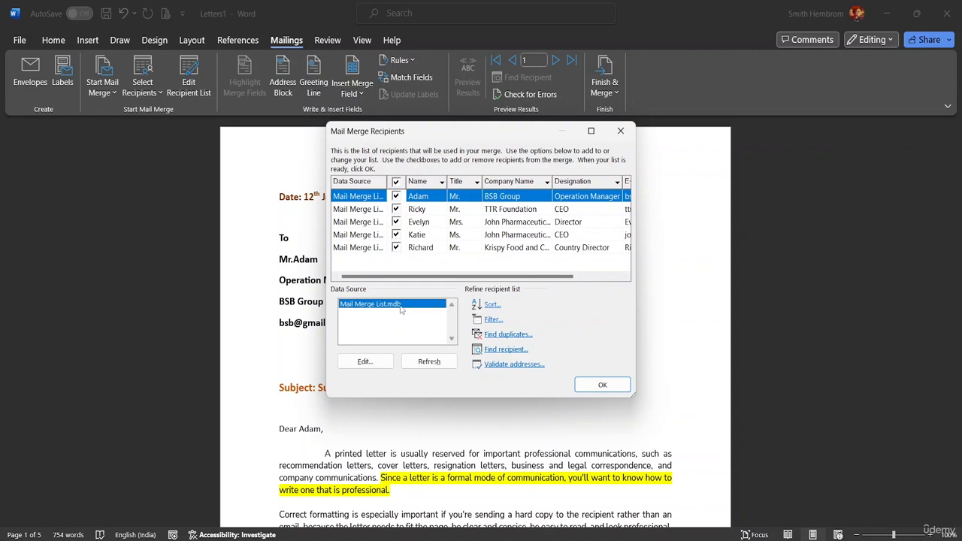
click(370, 364)
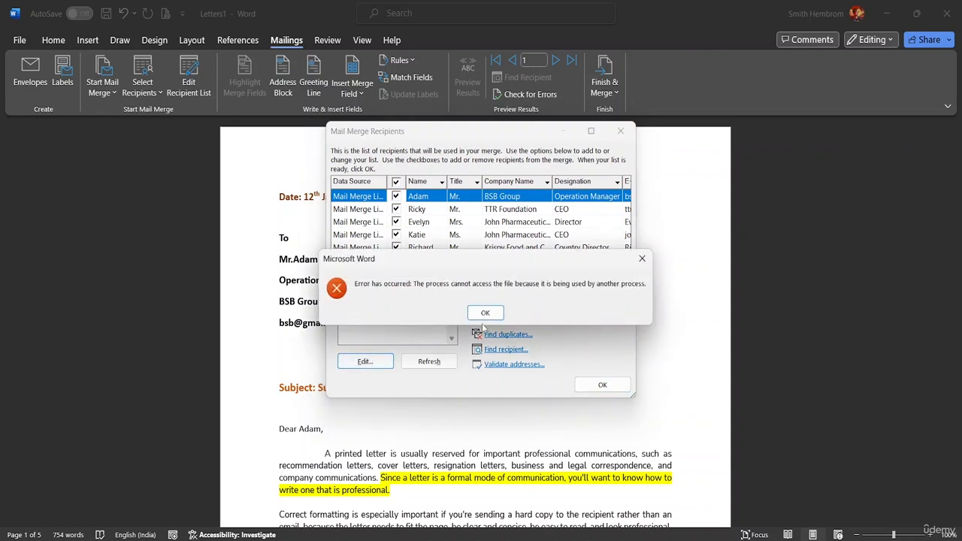
click(482, 316)
double_click(379, 305)
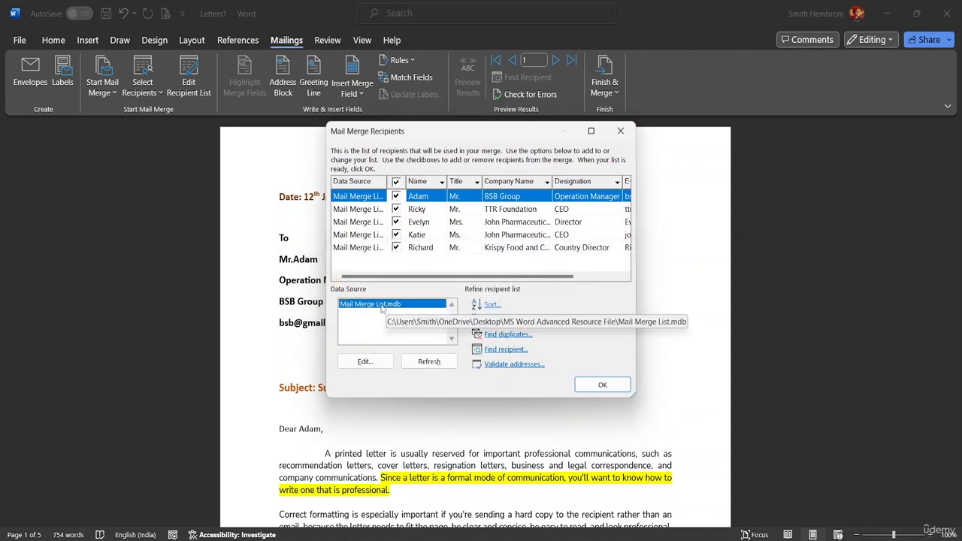
click(482, 312)
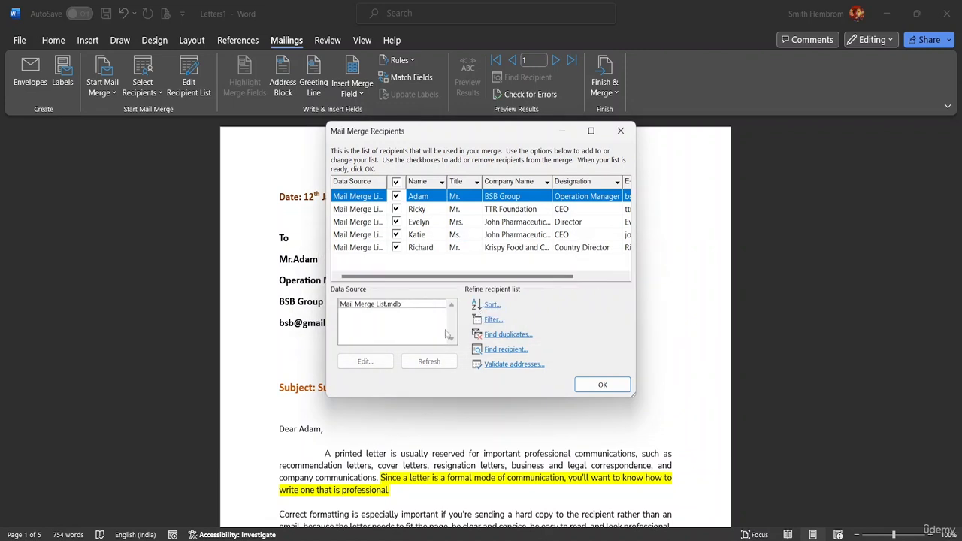
click(409, 307)
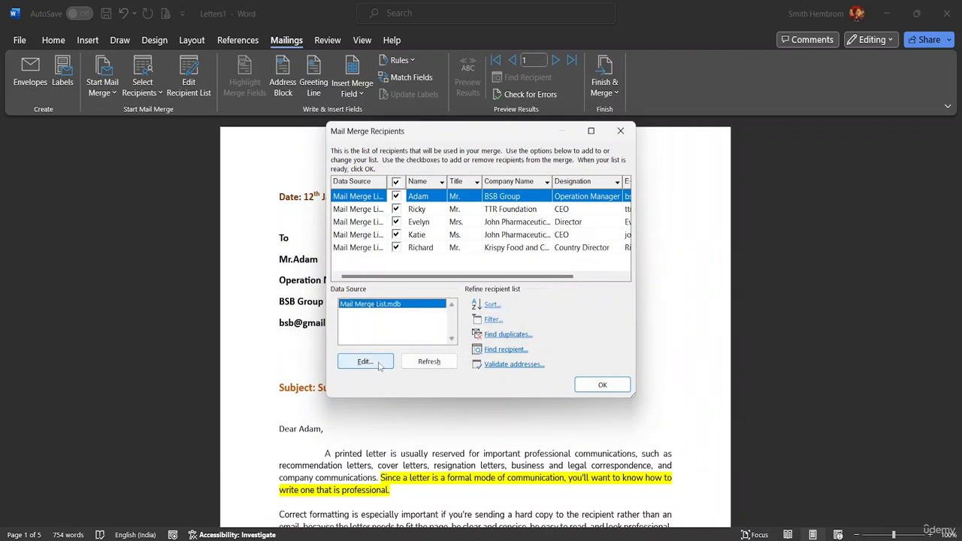
click(379, 363)
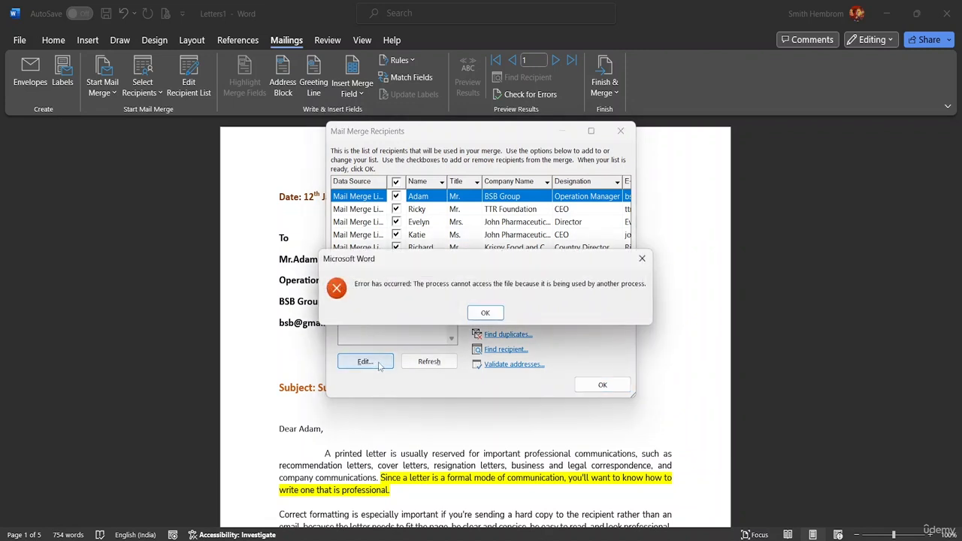
click(485, 313)
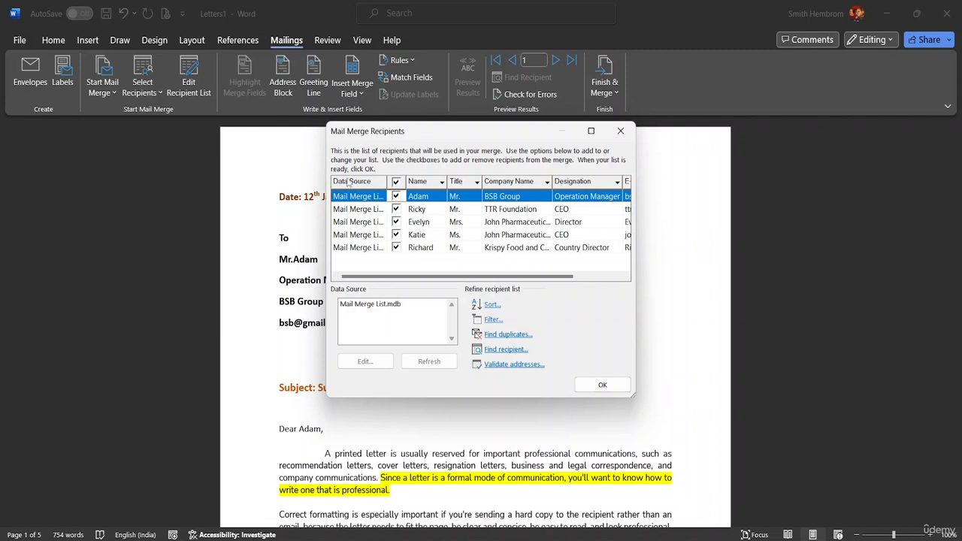
- View the Company Name filter choices and the record filter settings, and close the recipient list without changes
click(548, 182)
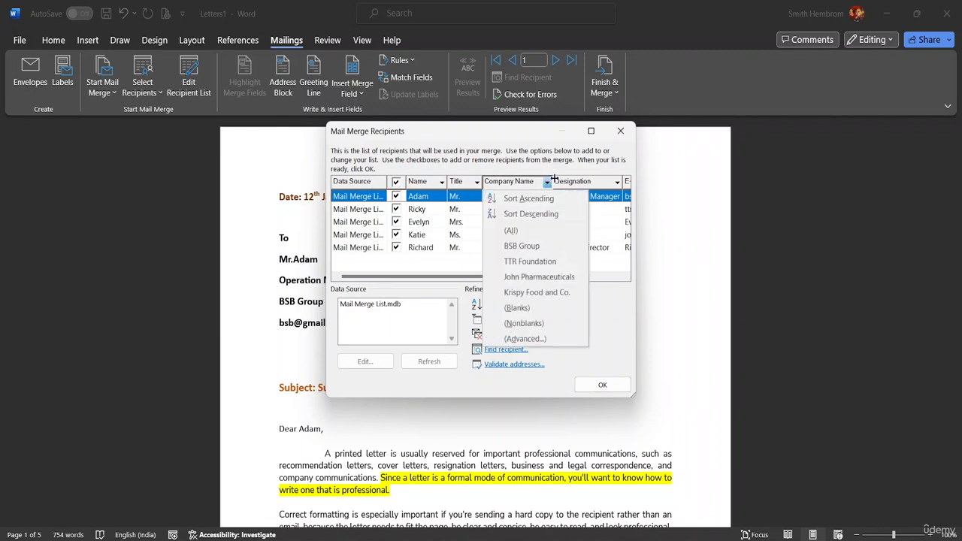
click(555, 178)
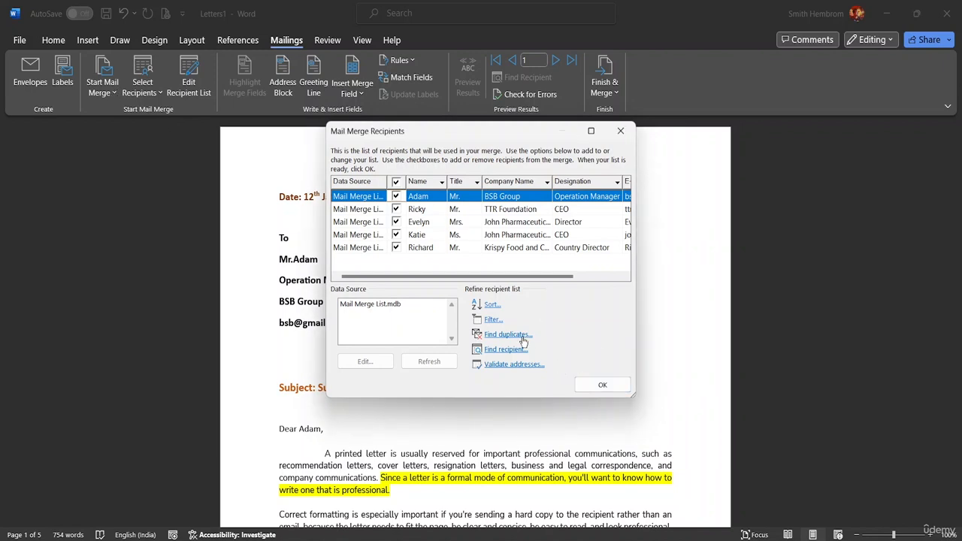
click(490, 322)
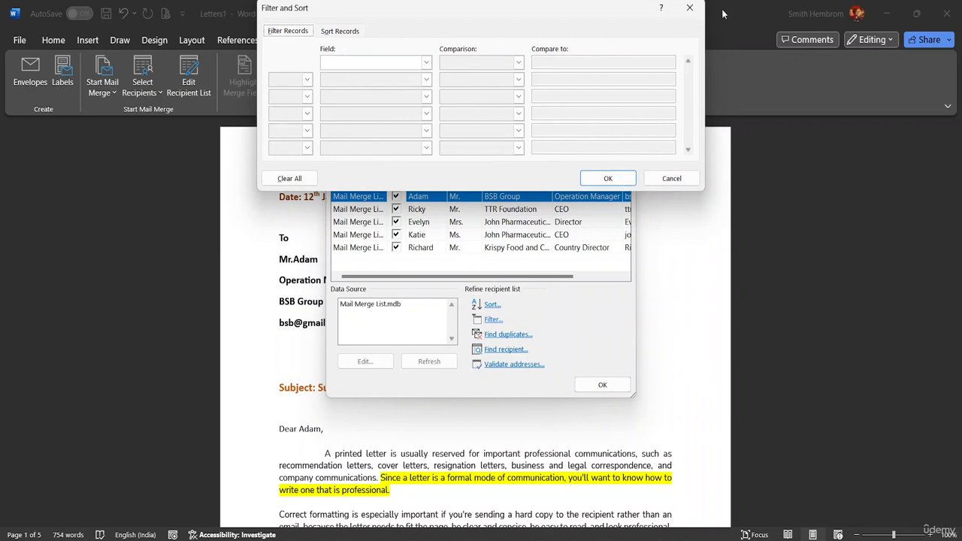
click(689, 9)
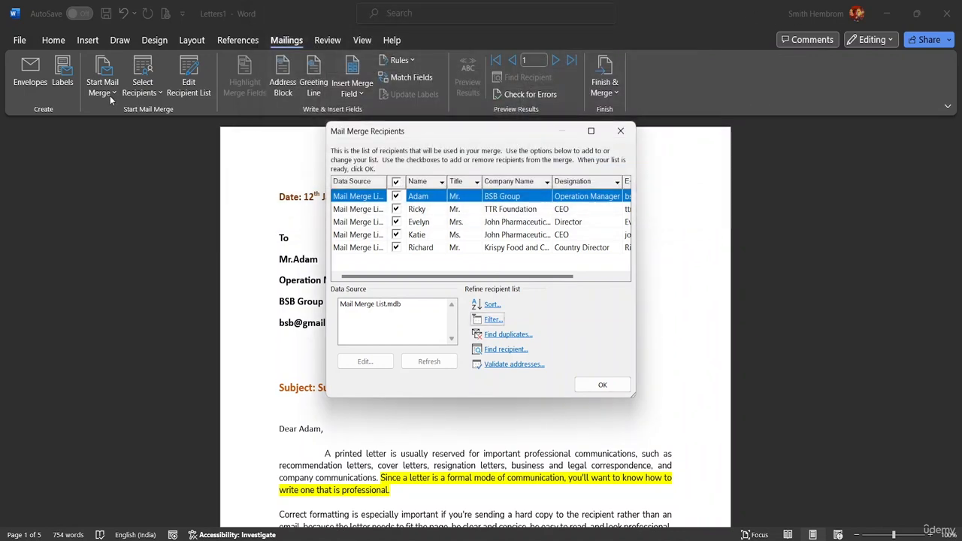
click(602, 385)
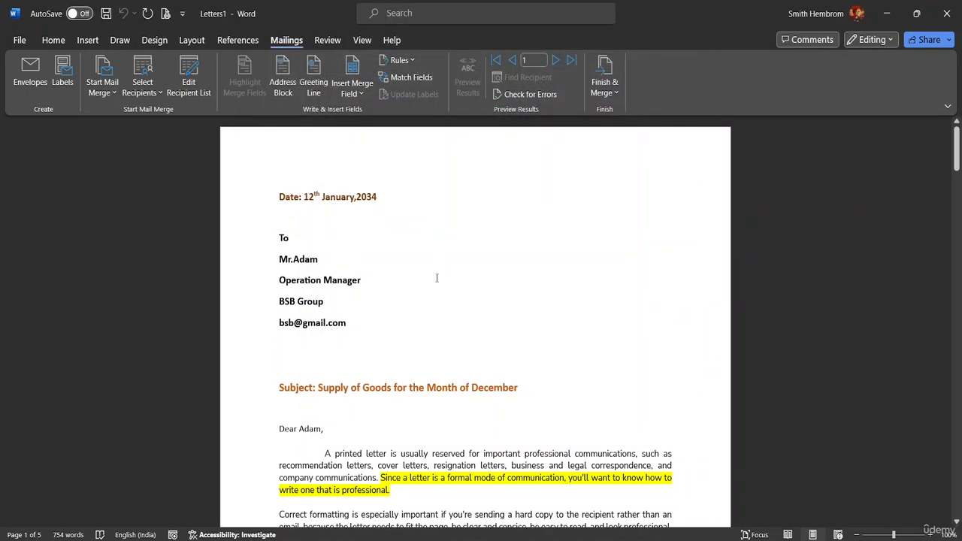
click(109, 86)
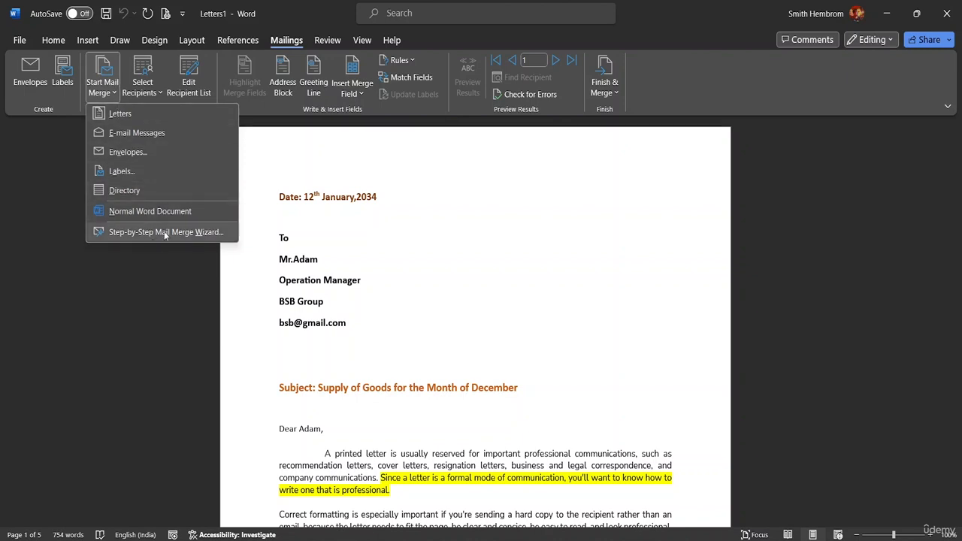
click(309, 125)
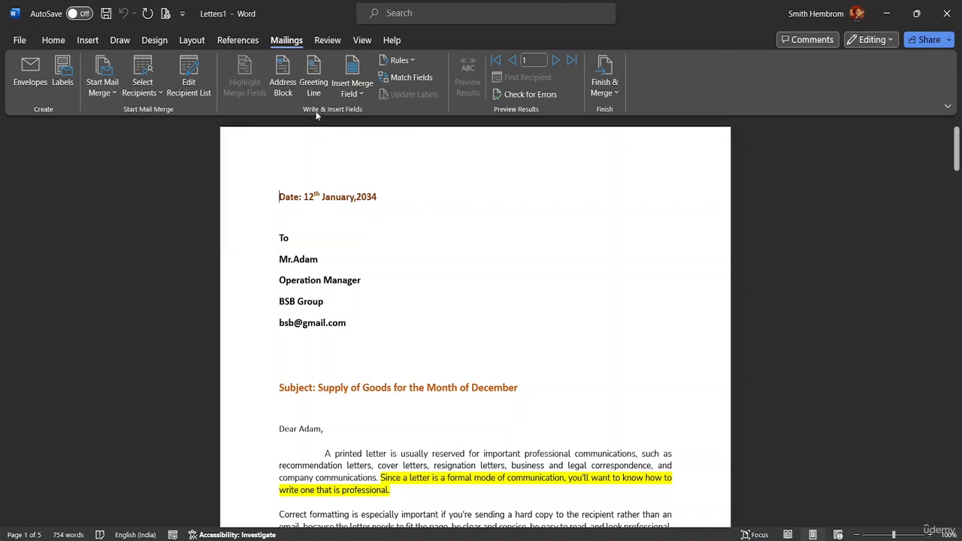
- Insert a greeting line before the date, using the Dear and Mr. Randall format with a comma
click(315, 92)
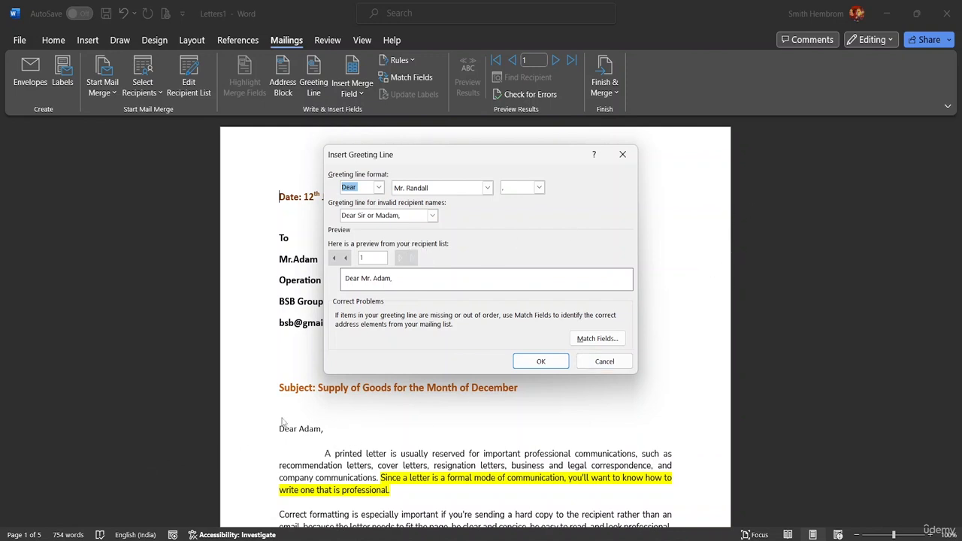
click(542, 361)
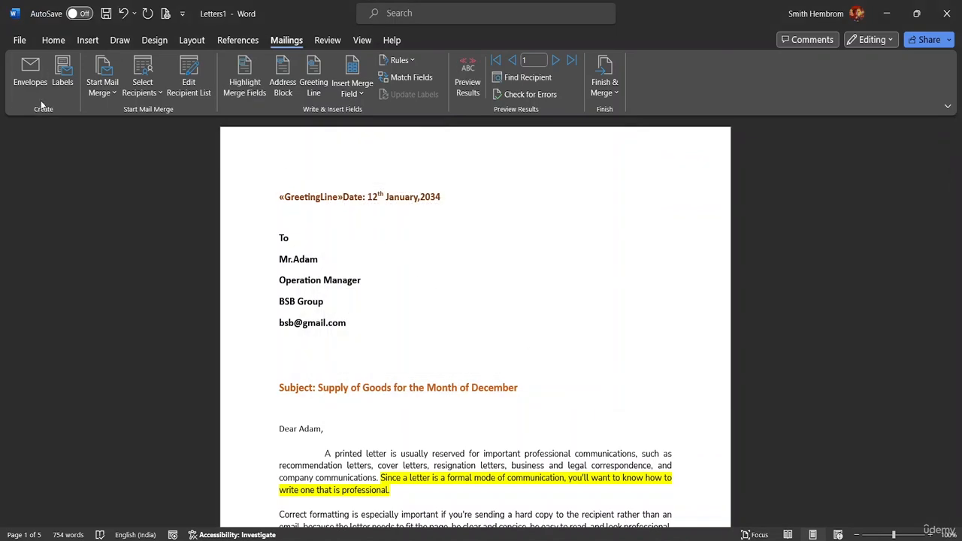
- Save the merged letters as a Word document named Mail Merge Class in the MS Word Advanced Resource File folder
click(19, 39)
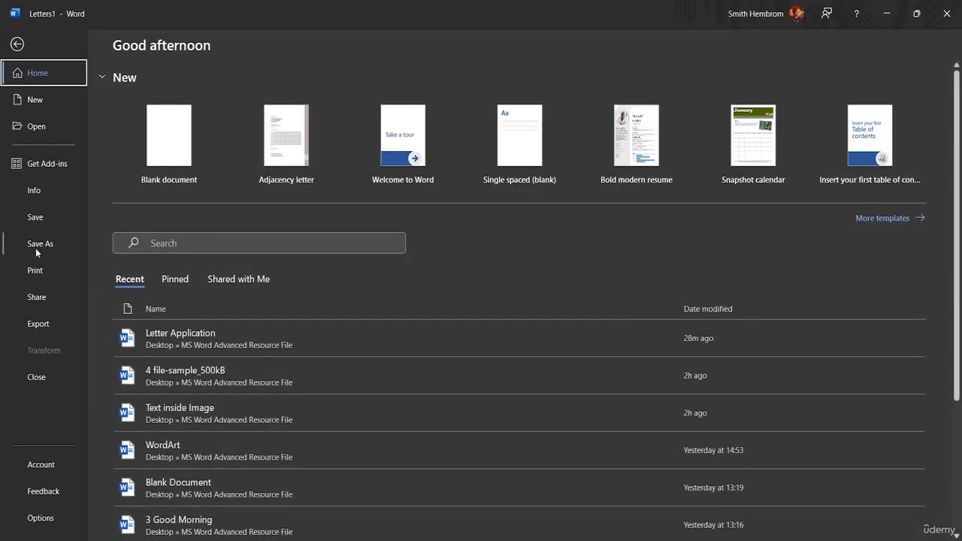
click(36, 245)
click(161, 265)
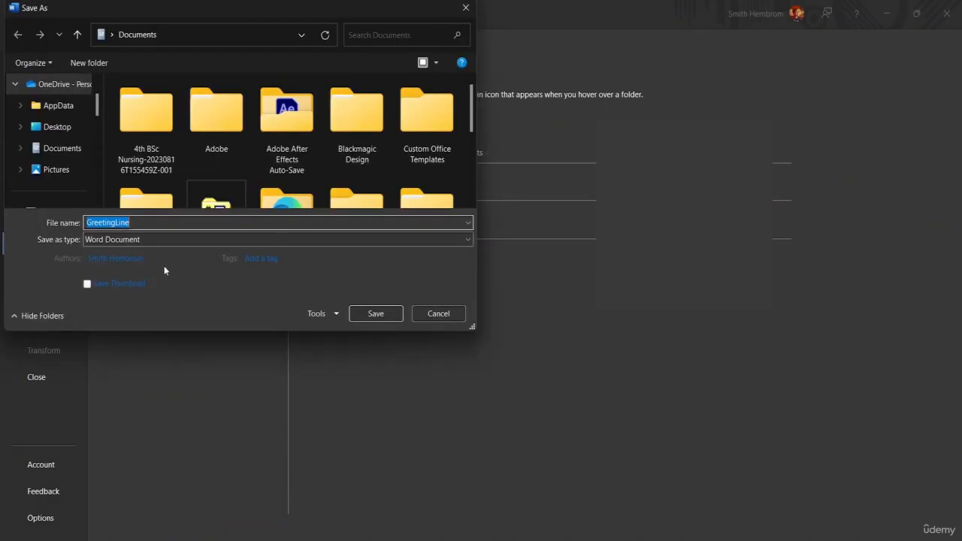
click(153, 225)
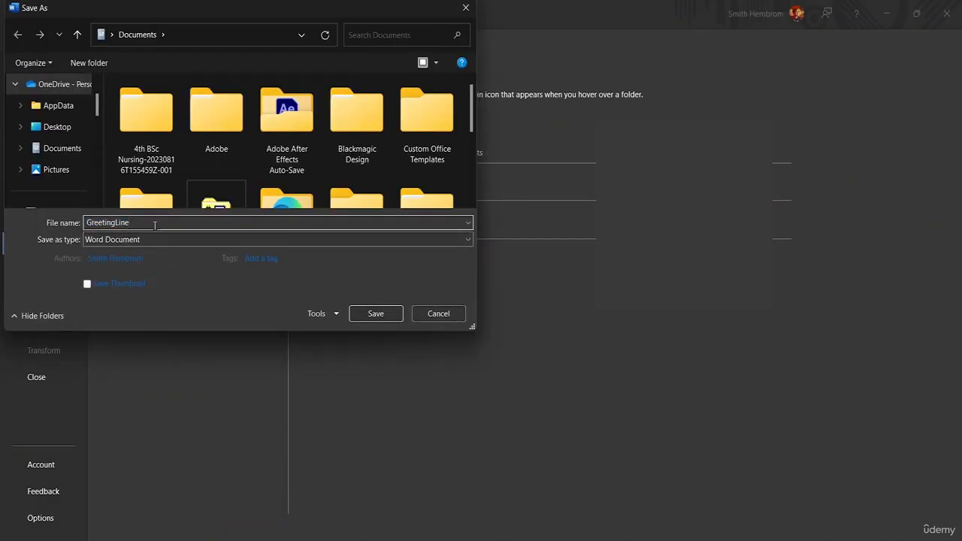
key(BackSpace)
key(BackSpace)
key(BackSpace)
key(BackSpace)
key(BackSpace)
key(BackSpace)
key(BackSpace)
key(BackSpace)
key(BackSpace)
key(BackSpace)
key(BackSpace)
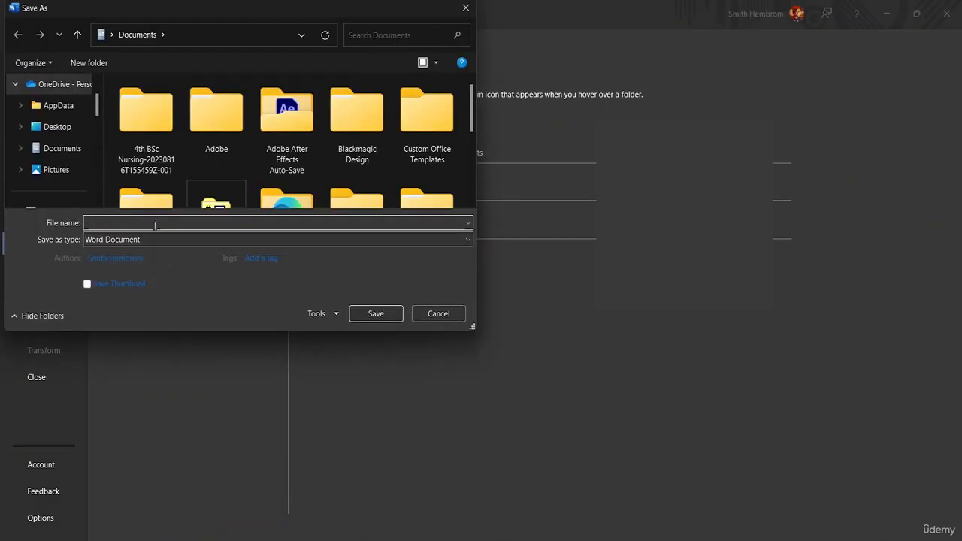
text(Mail Merge)
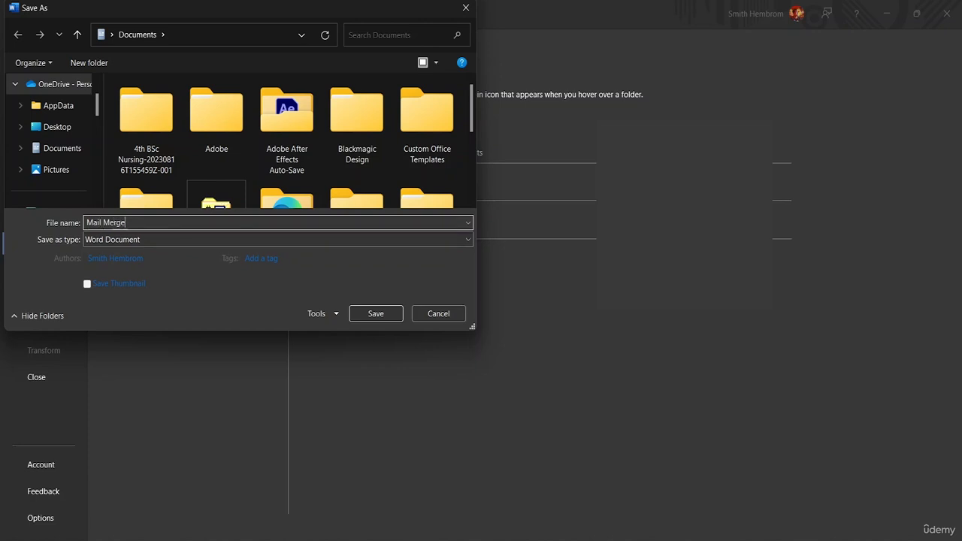
text( Class)
scroll(60, 139, down, 5)
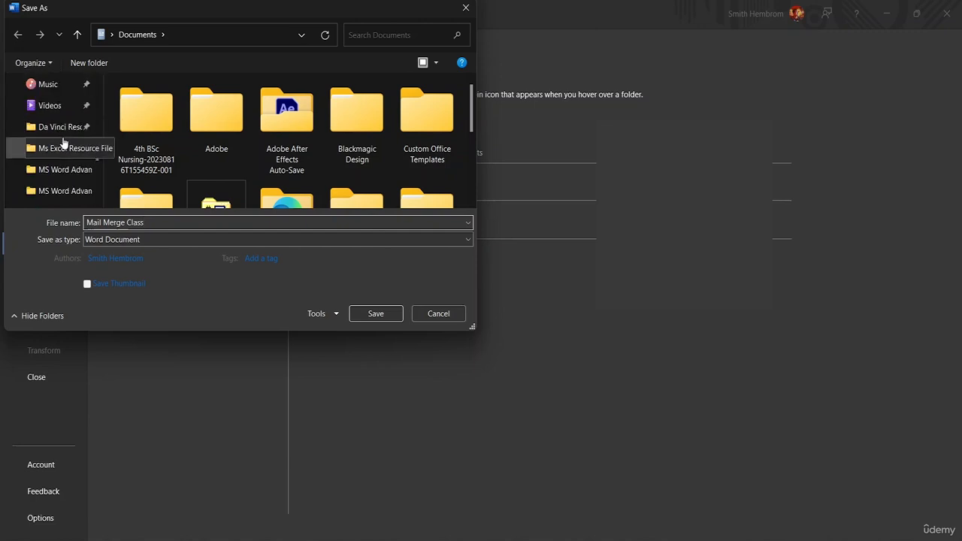
click(56, 171)
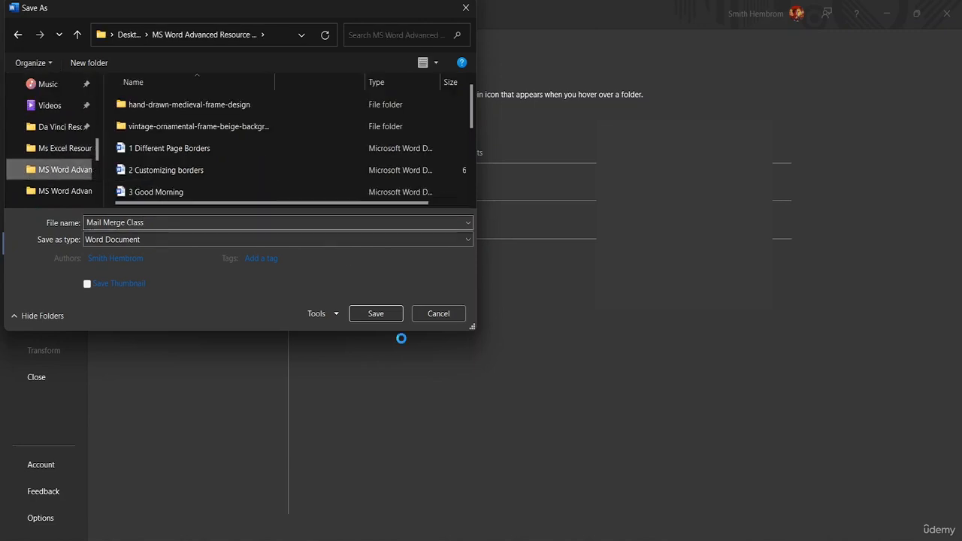
click(376, 315)
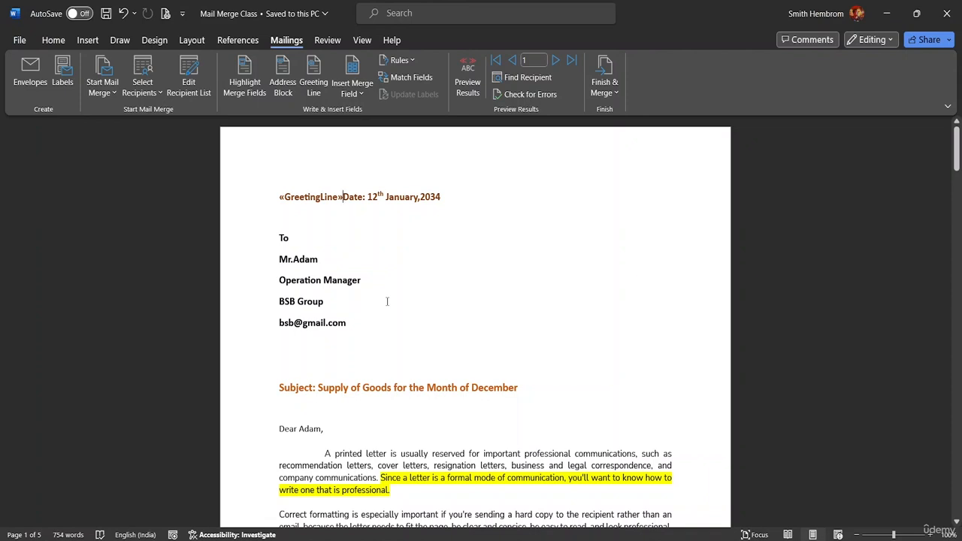
- Delete the greeting line field in front of the date and save the document again
key(BackSpace)
key(BackSpace)
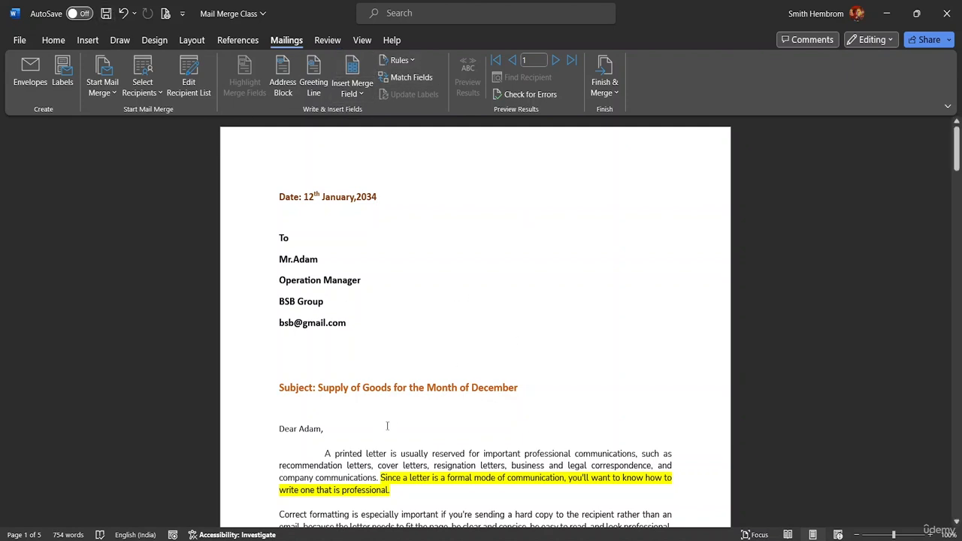
click(106, 13)
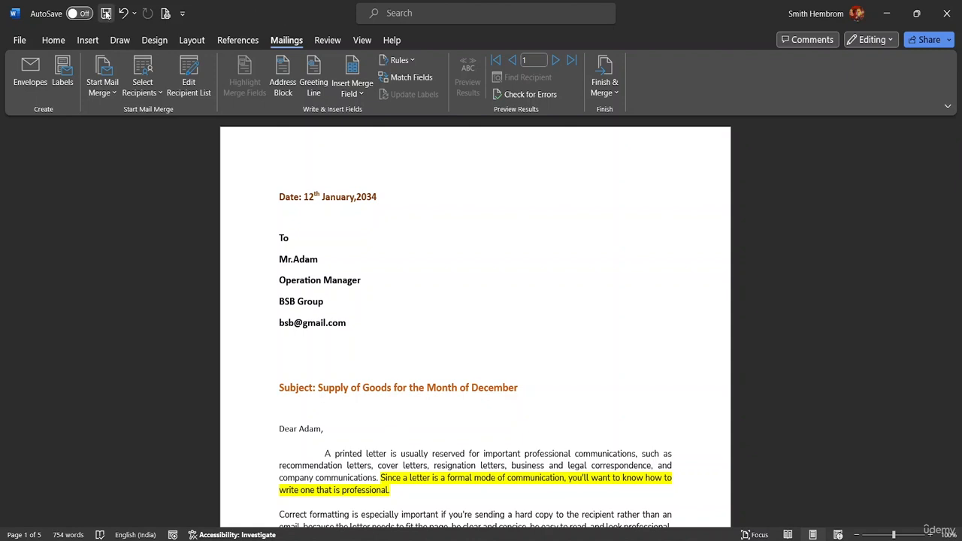